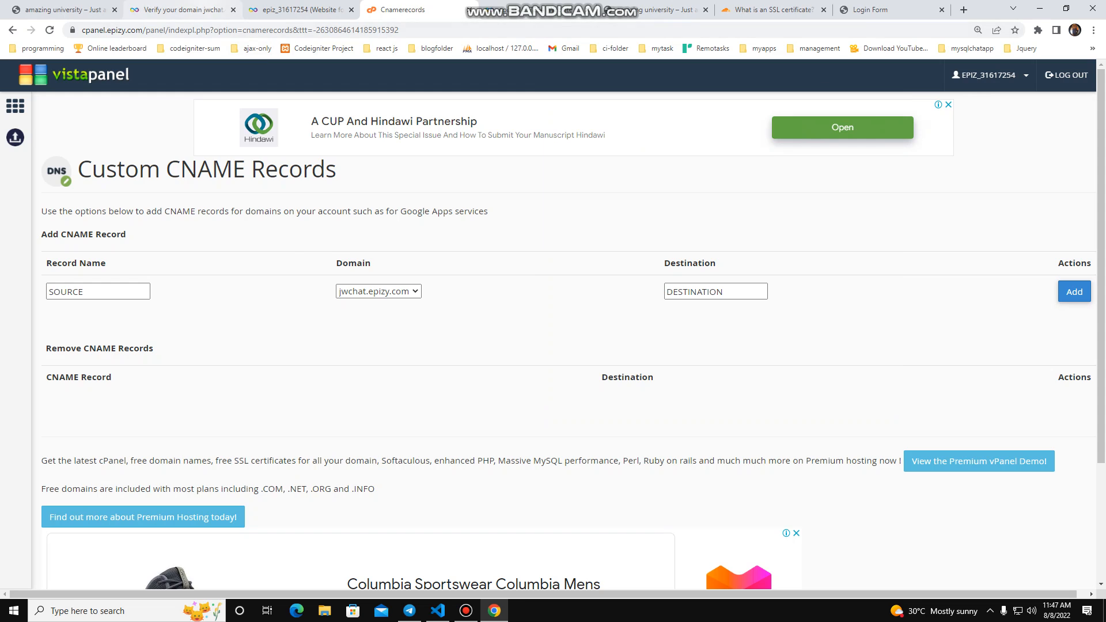
left_click(179, 9)
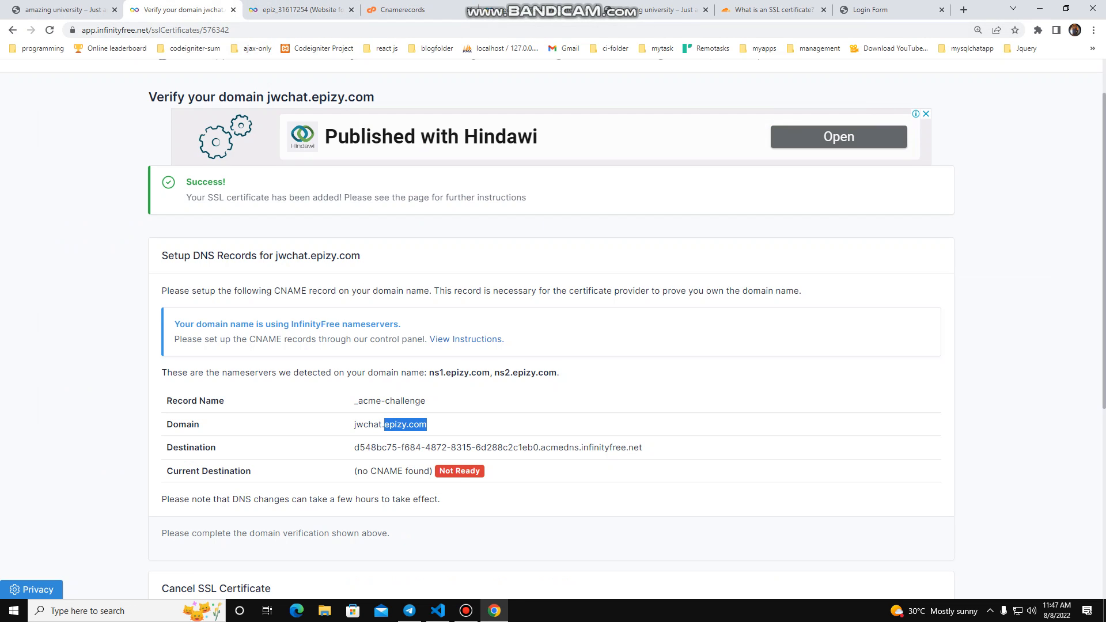
left_click(433, 425)
left_click(297, 10)
left_click(402, 9)
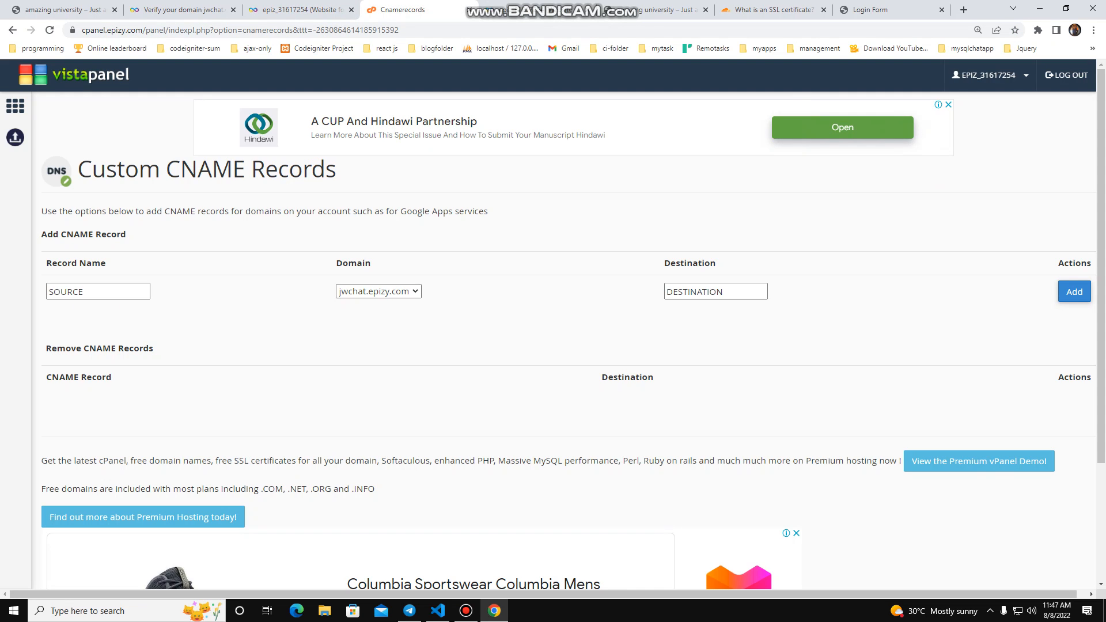
Copy the record name _acme-challenge from the domain verification page into the new CNAME record's name.
left_click(179, 10)
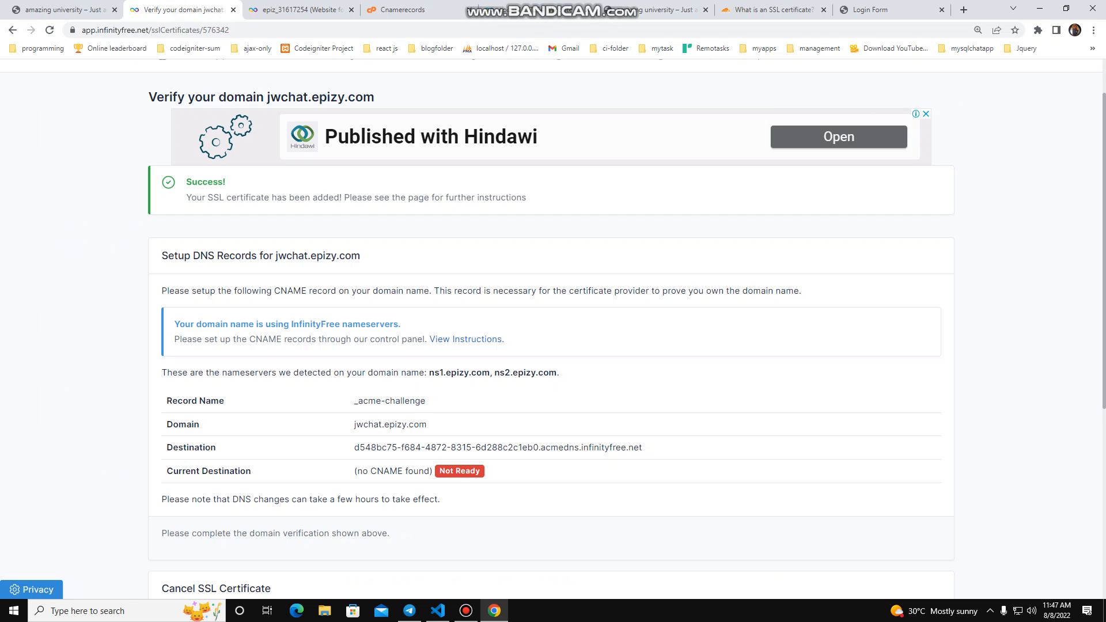
left_click_drag(427, 401, 353, 401)
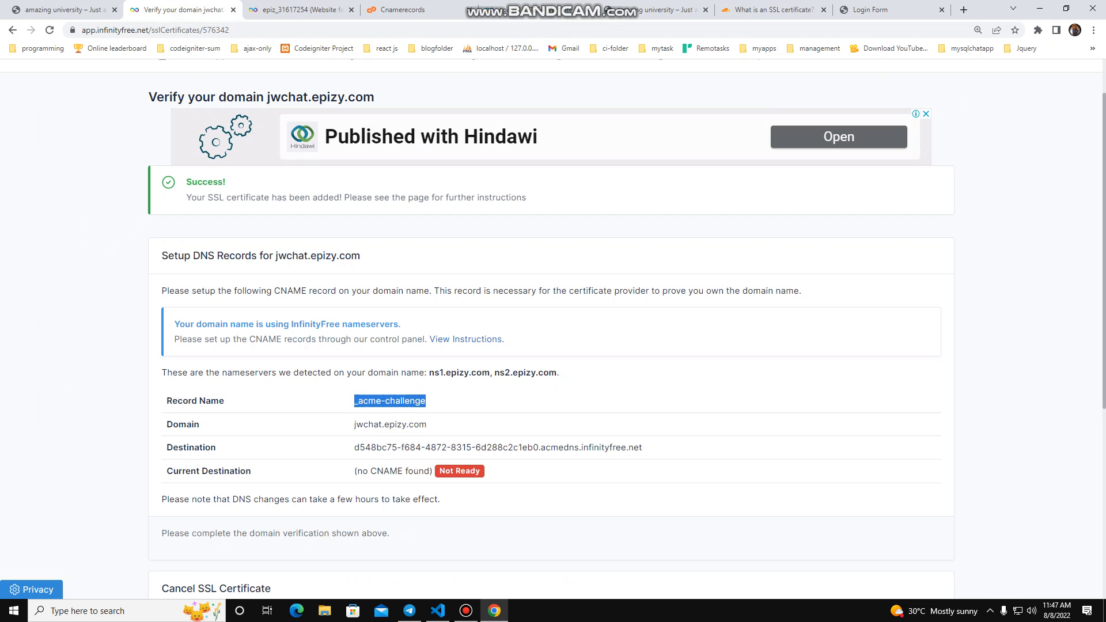
right_click(355, 402)
left_click(375, 410)
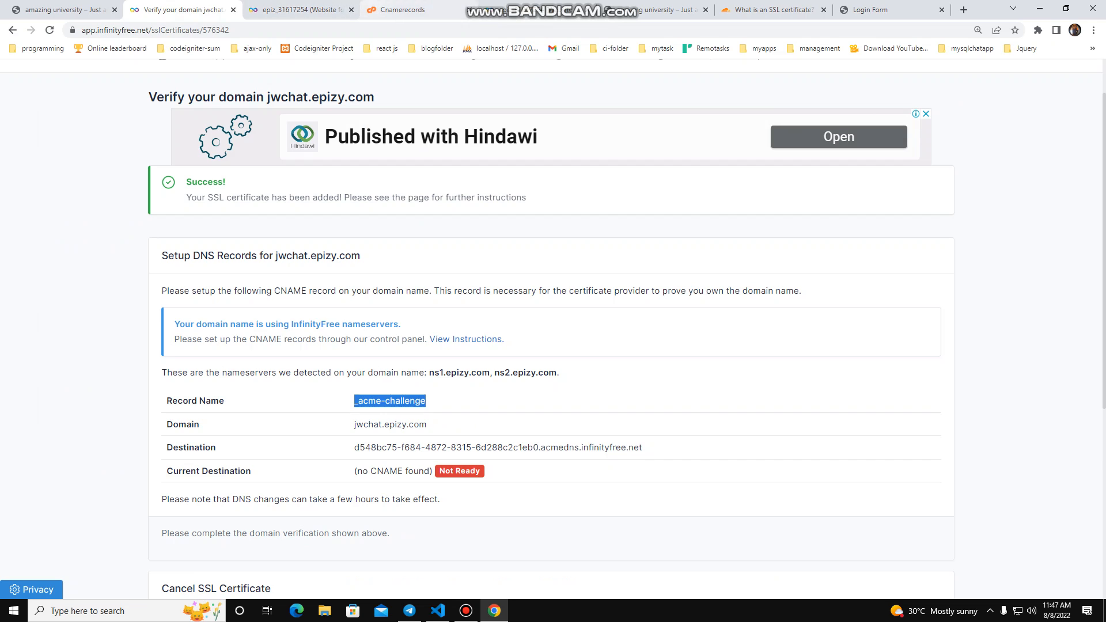
left_click(403, 10)
left_click(98, 292)
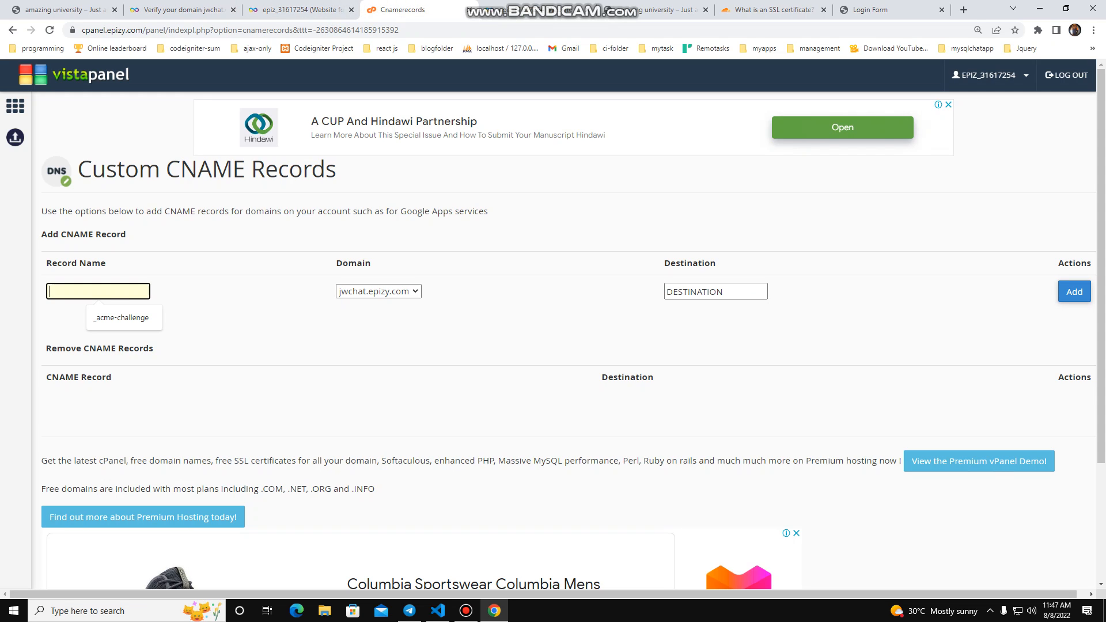
key("ctrl+v")
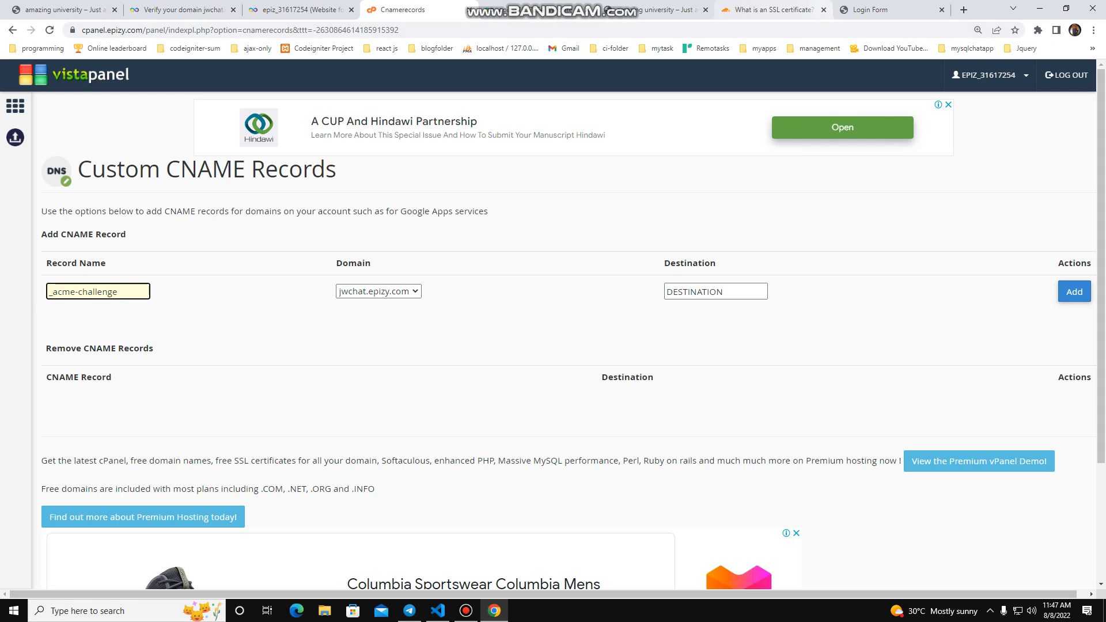
Copy the acmedns.infinityfree.net destination from the domain verification page into the new CNAME record's destination.
left_click(870, 10)
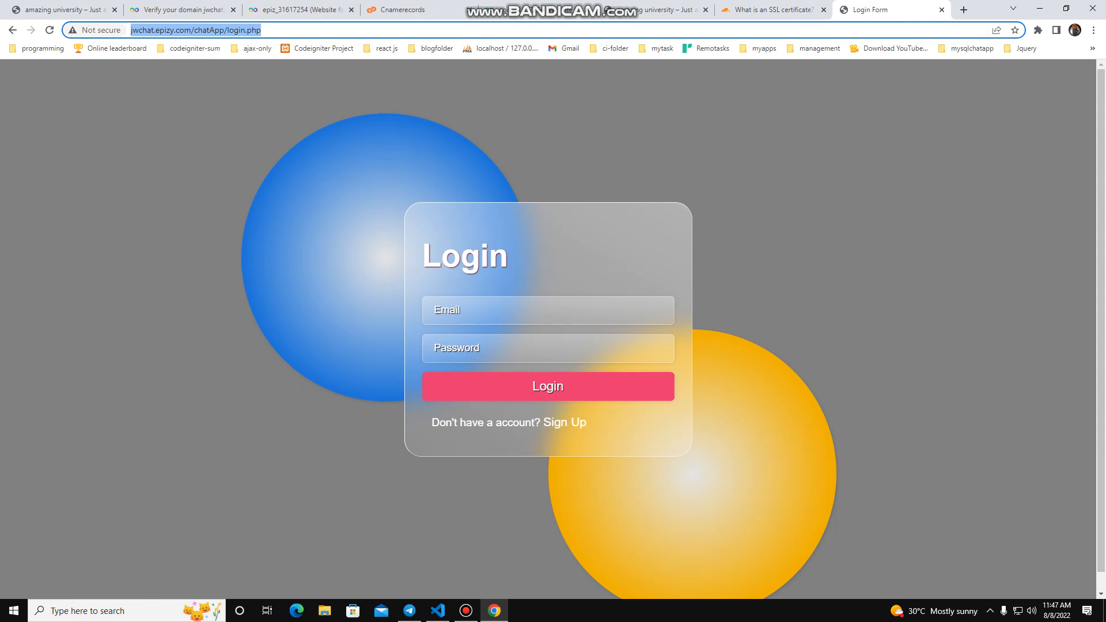
left_click(404, 9)
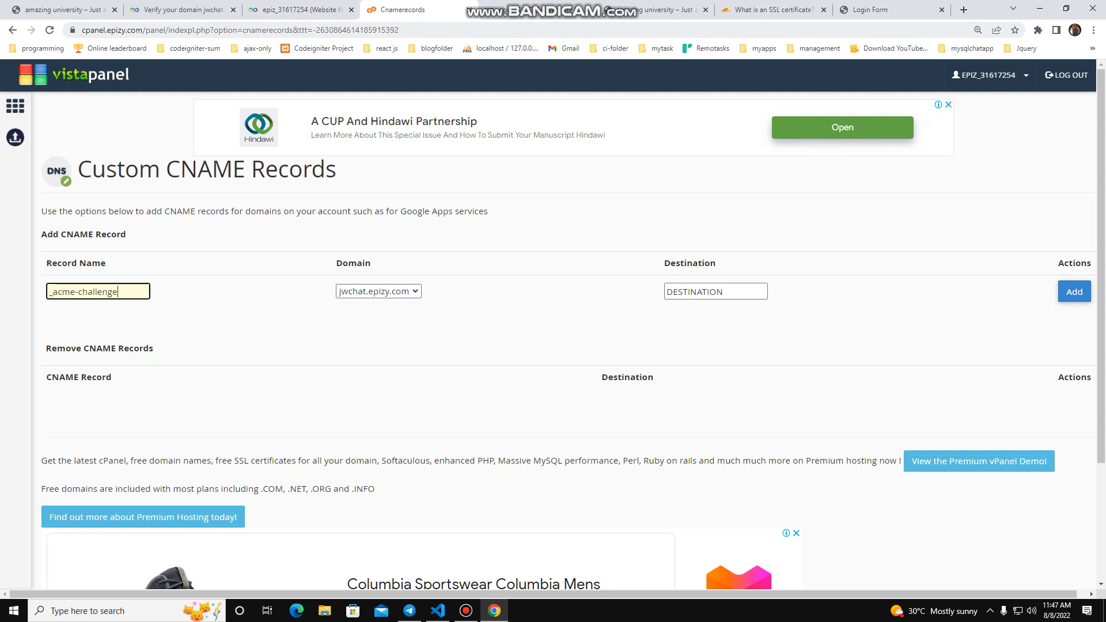
left_click(177, 10)
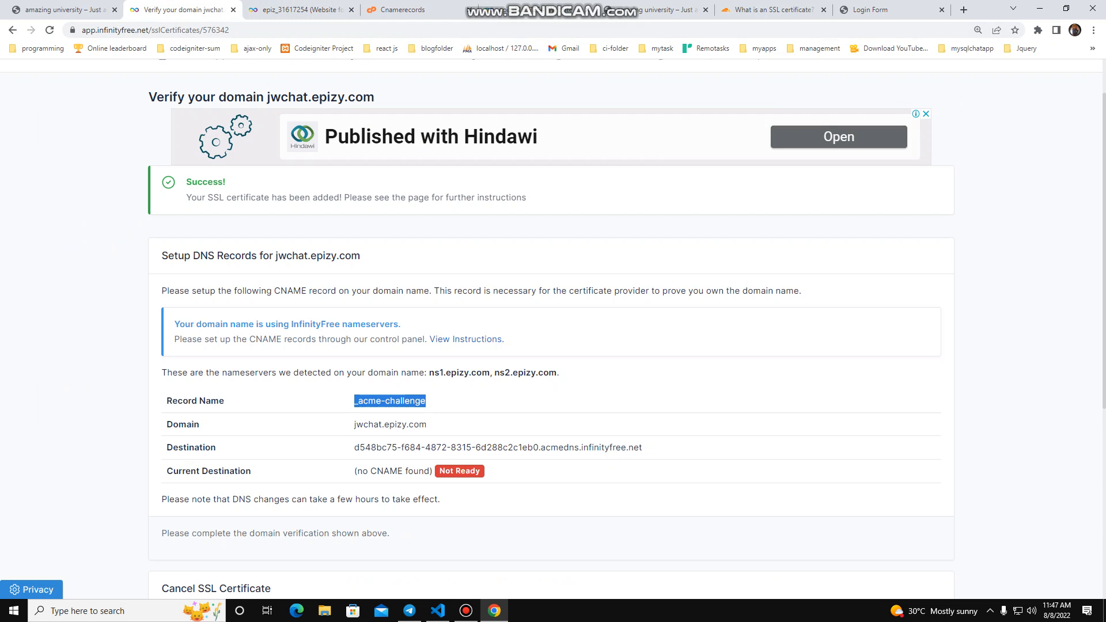
scroll(553, 322, "down", 1)
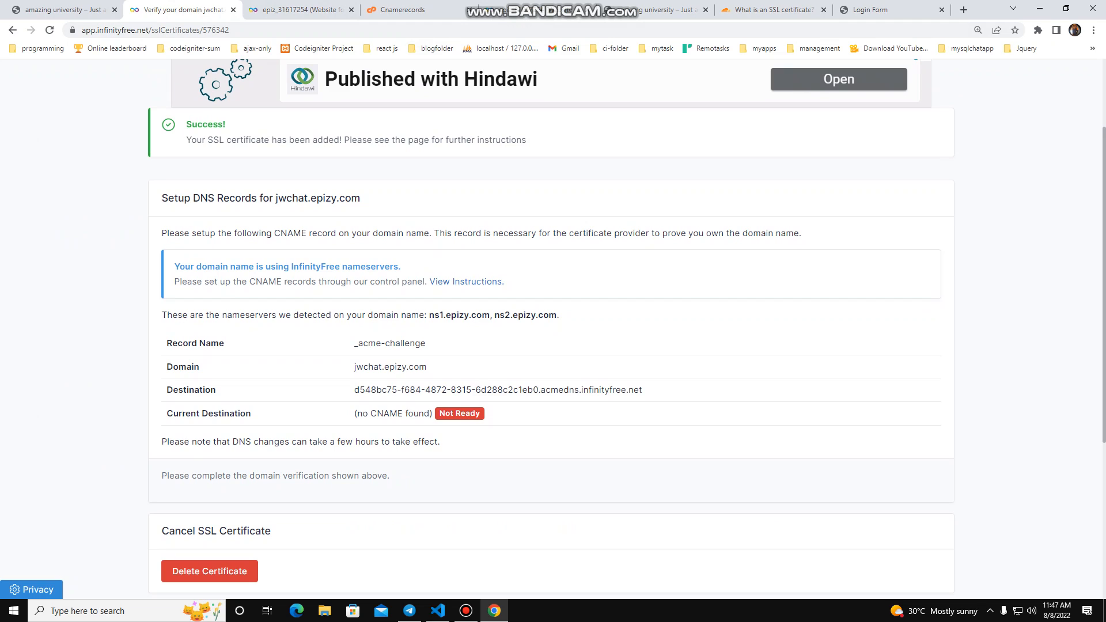
left_click_drag(643, 390, 353, 390)
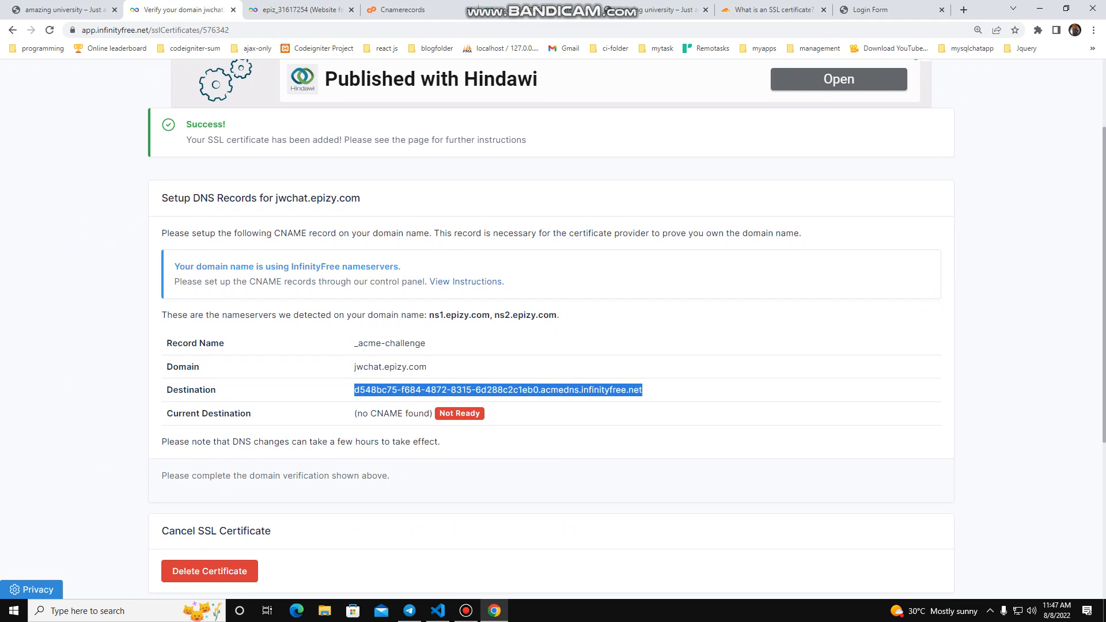
right_click(421, 391)
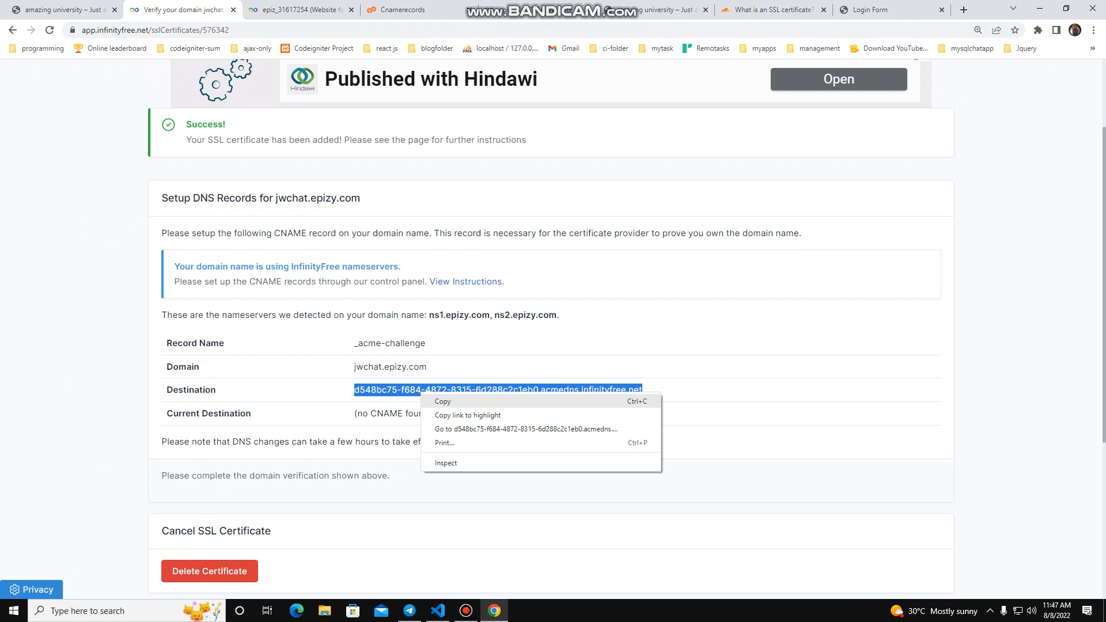
left_click(443, 401)
left_click(403, 10)
left_click(716, 291)
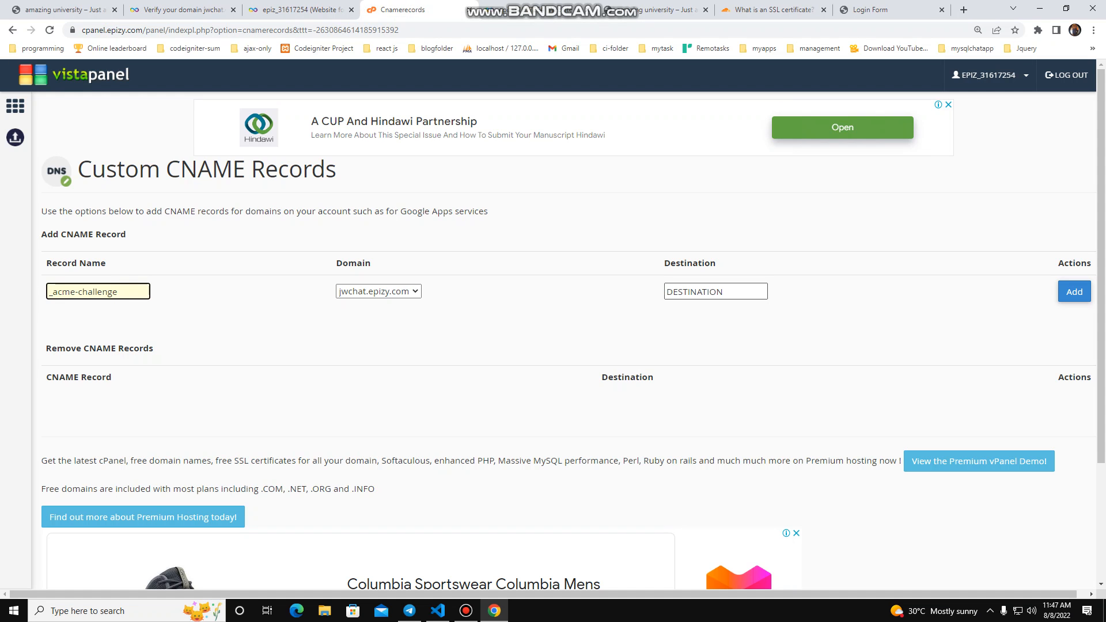
key("ctrl+v")
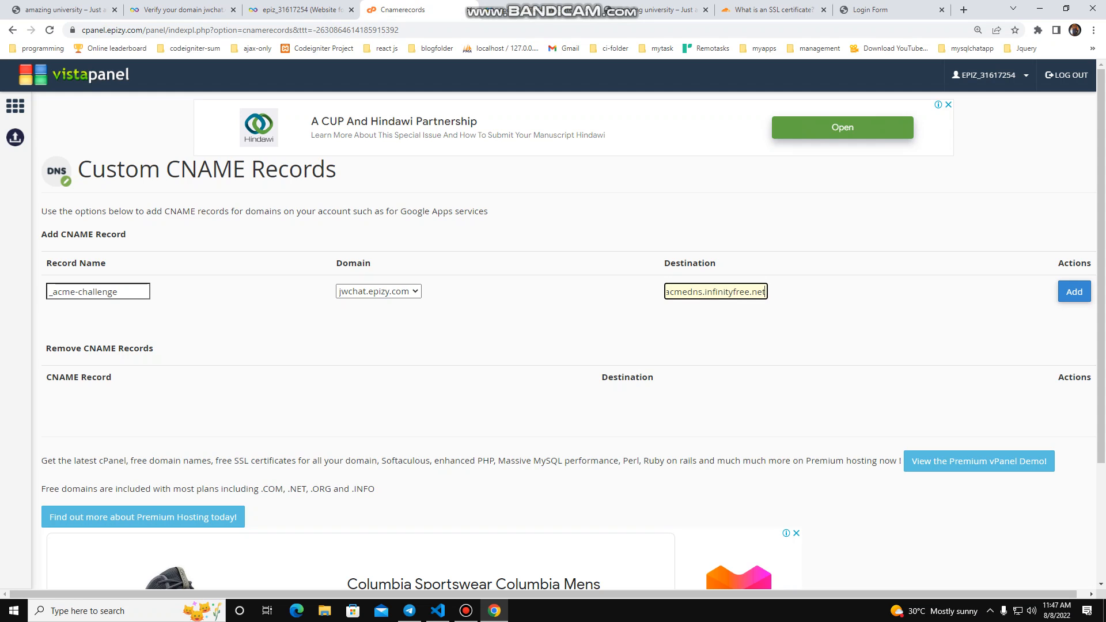
Check the entered details against the verification page and add the _acme-challenge CNAME record for jwchat.epizy.com.
left_click(297, 10)
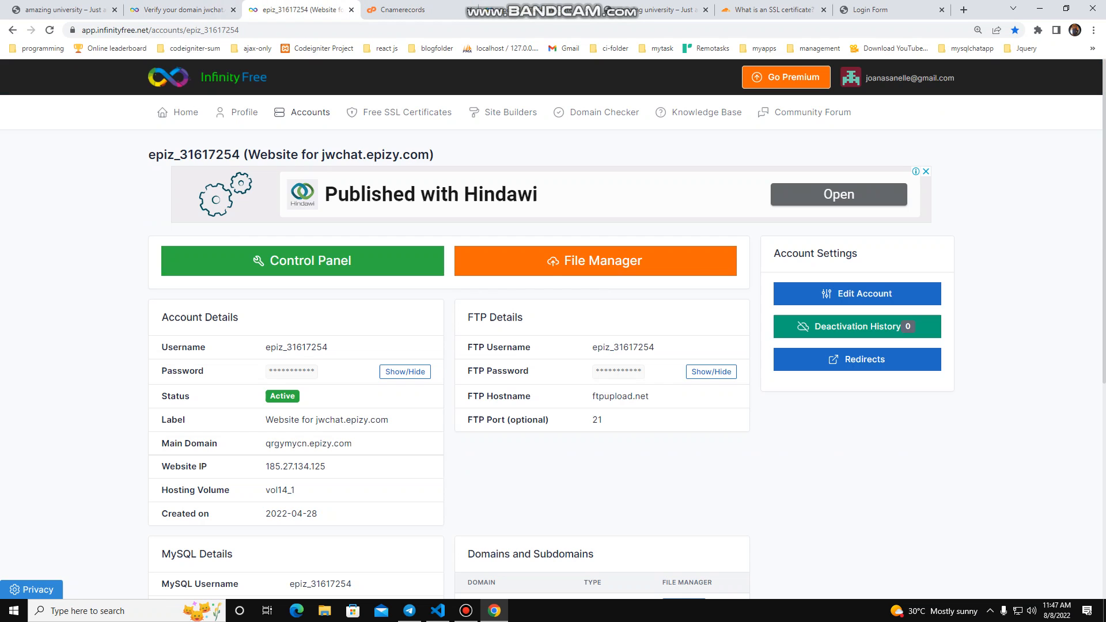
left_click(187, 10)
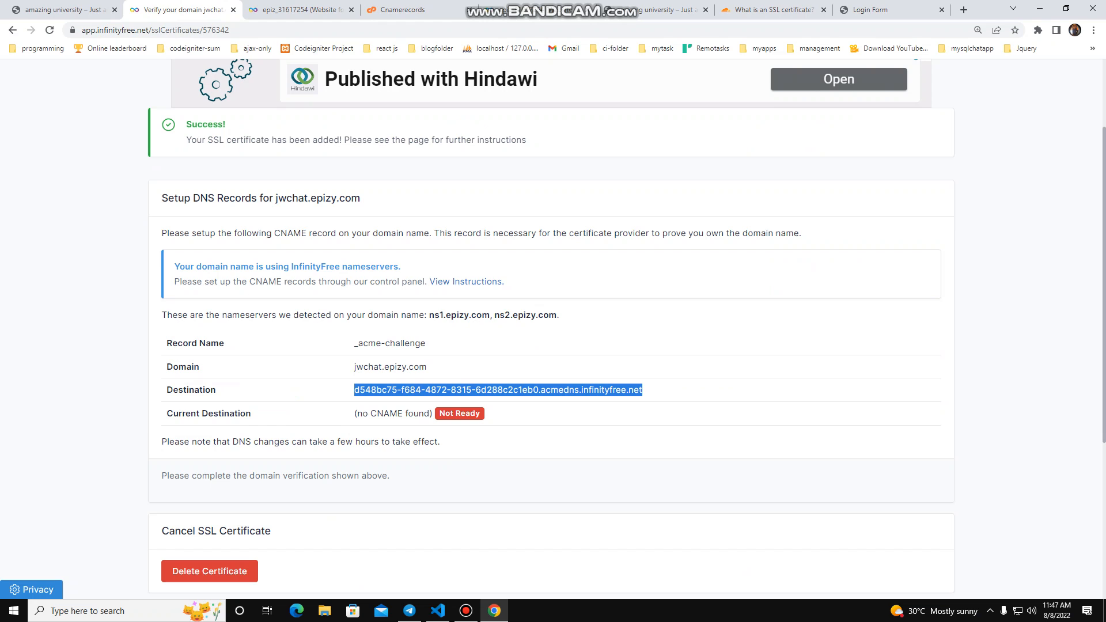
left_click_drag(225, 344, 191, 344)
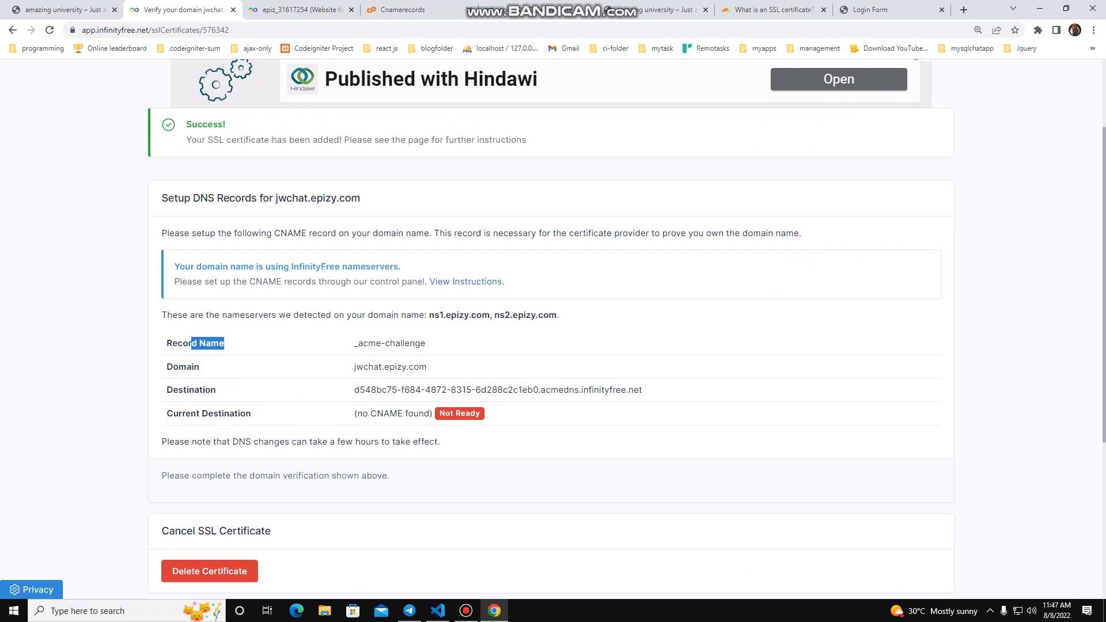
left_click_drag(427, 367, 384, 367)
left_click(402, 10)
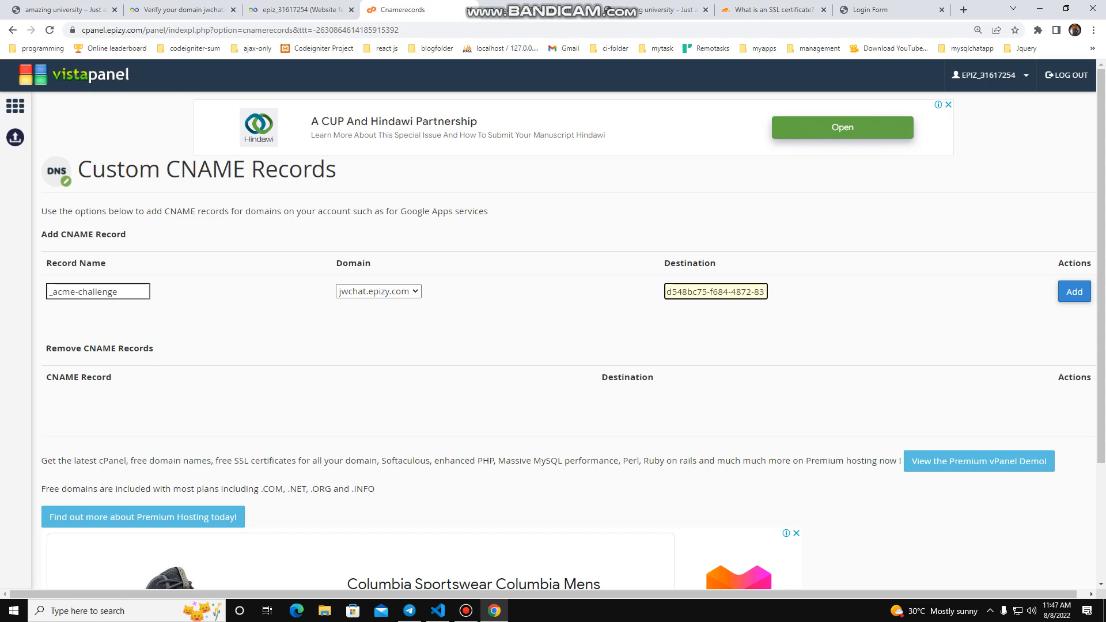
mouse_move(384, 265)
left_mouse_down()
mouse_move(365, 264)
mouse_move(378, 264)
left_mouse_up()
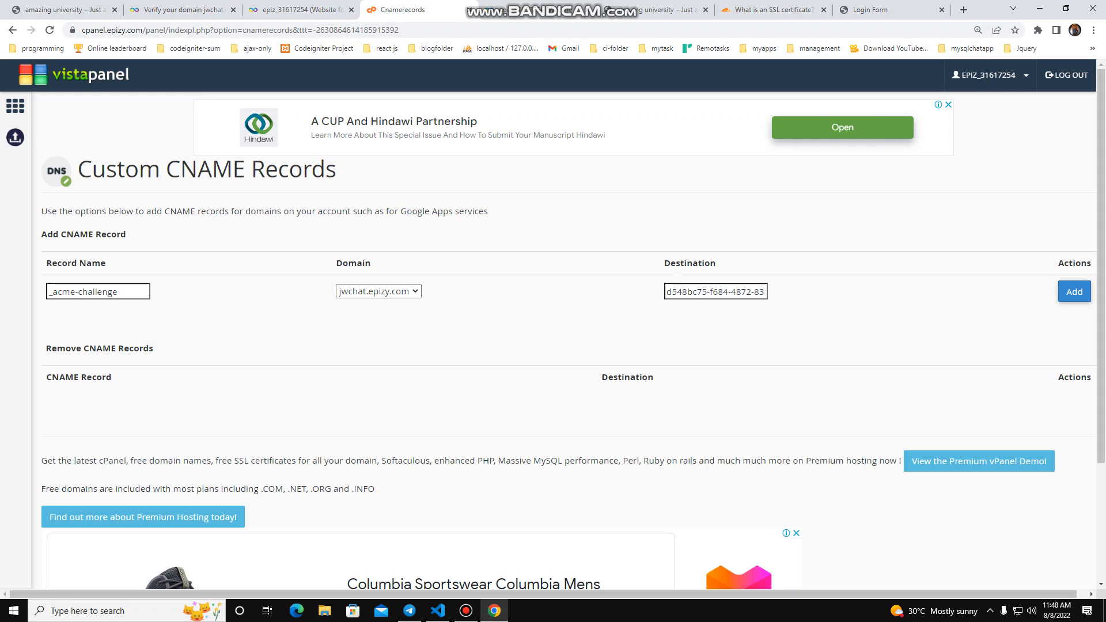
scroll(553, 346, "down", 1)
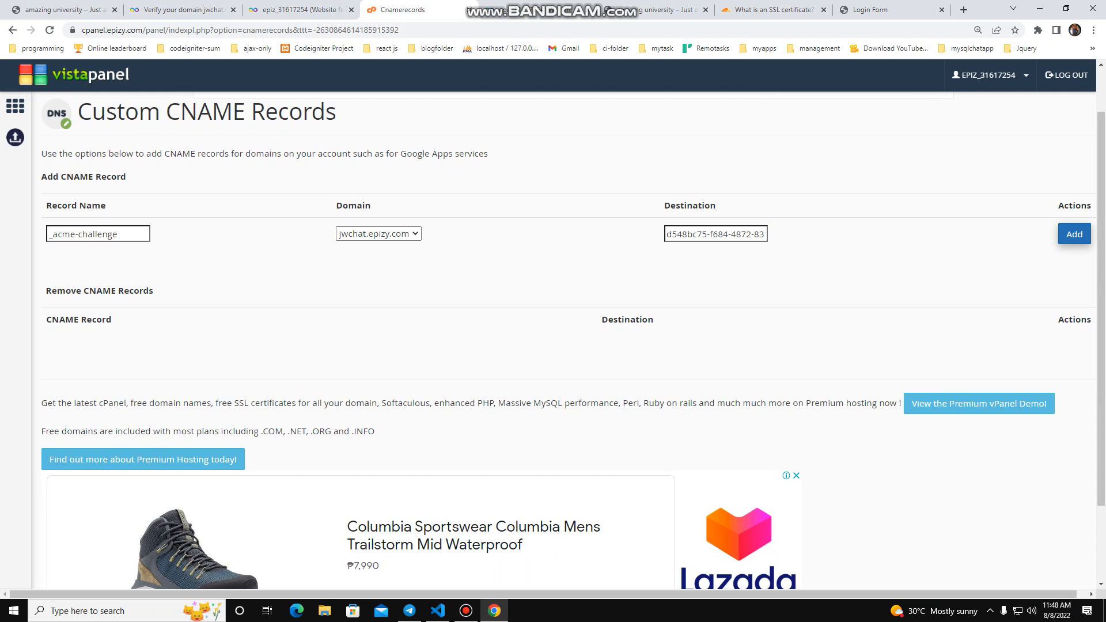
left_click(1075, 234)
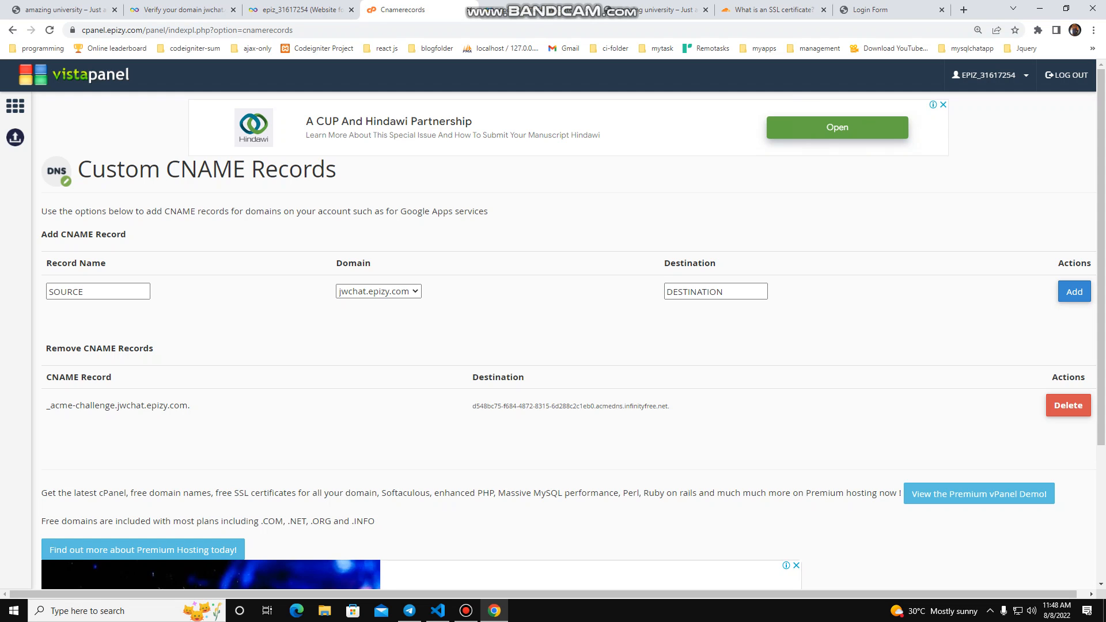
Refresh the domain verification page for jwchat.epizy.com to update the CNAME record's current destination.
left_click(180, 10)
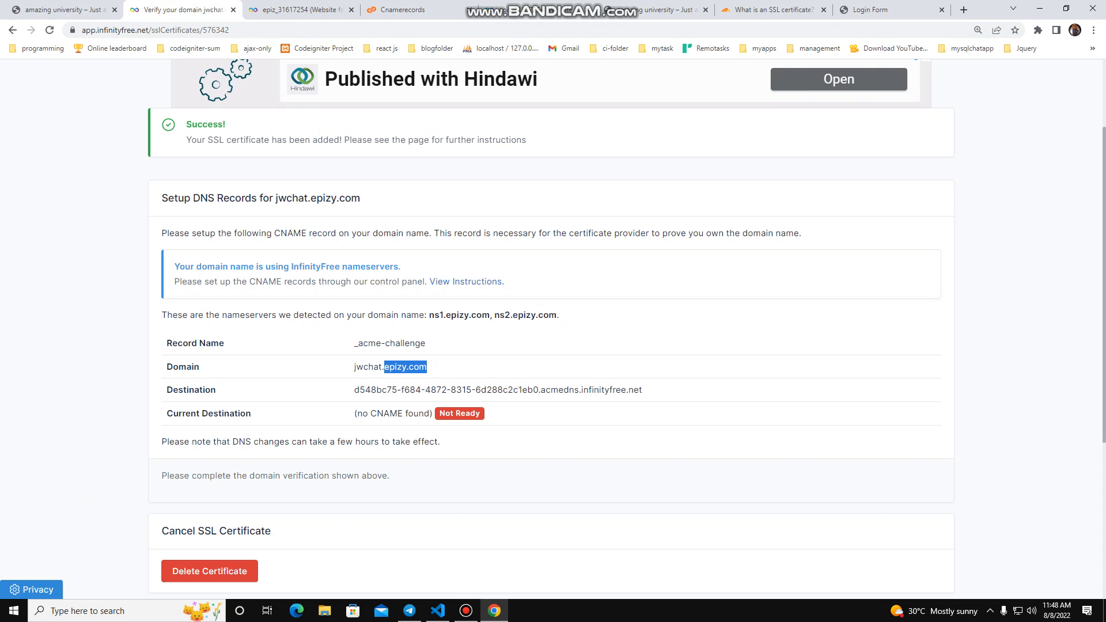
left_click(50, 30)
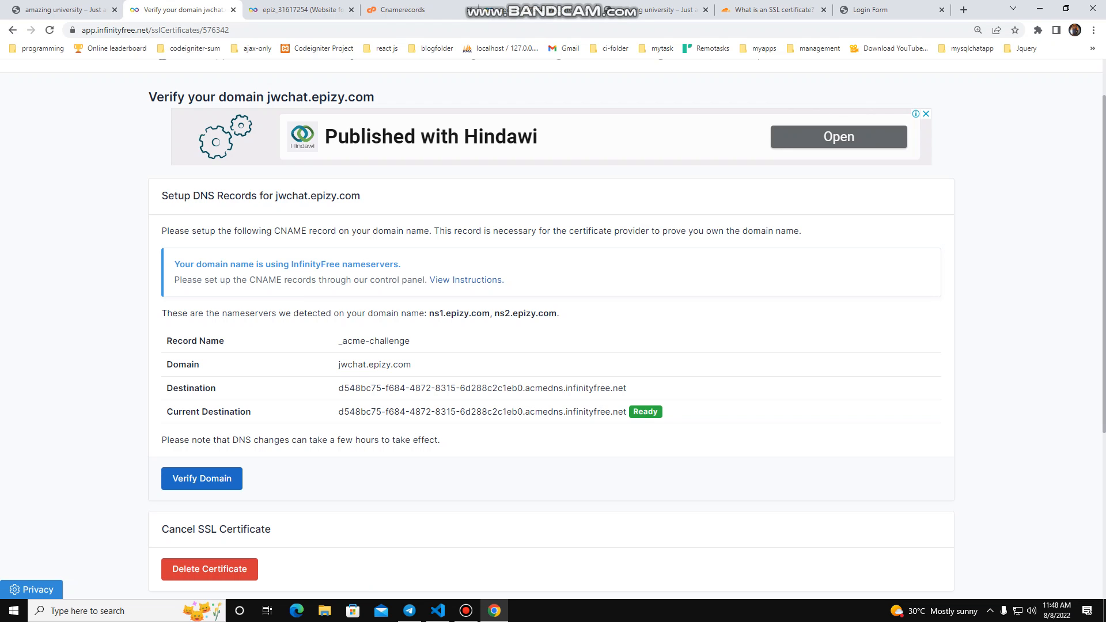
key("ctrl+Tab")
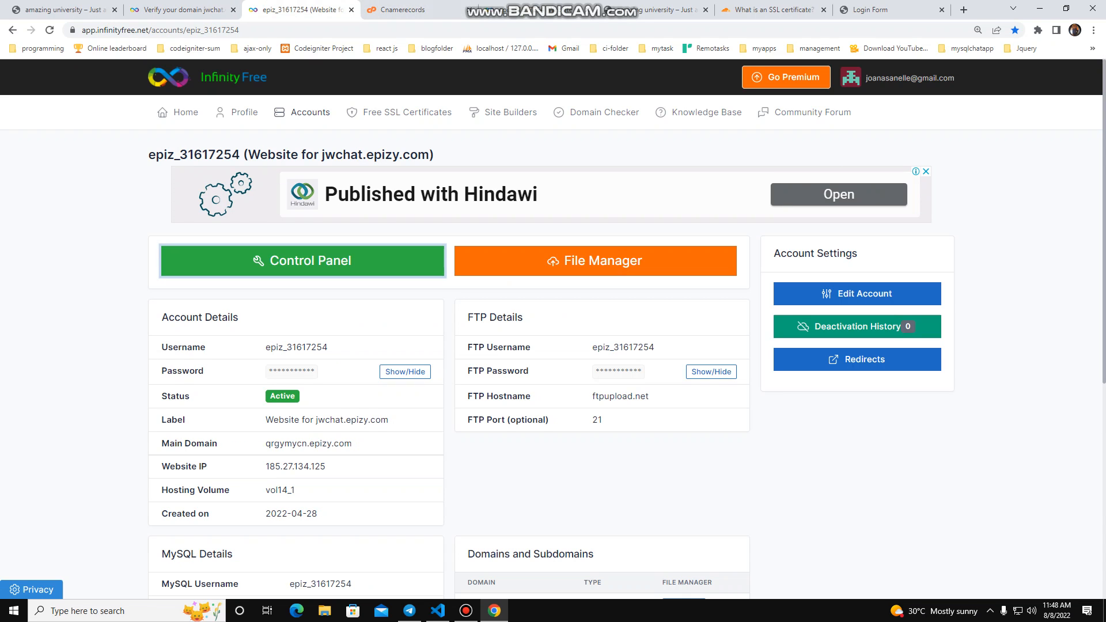
left_click(536, 10)
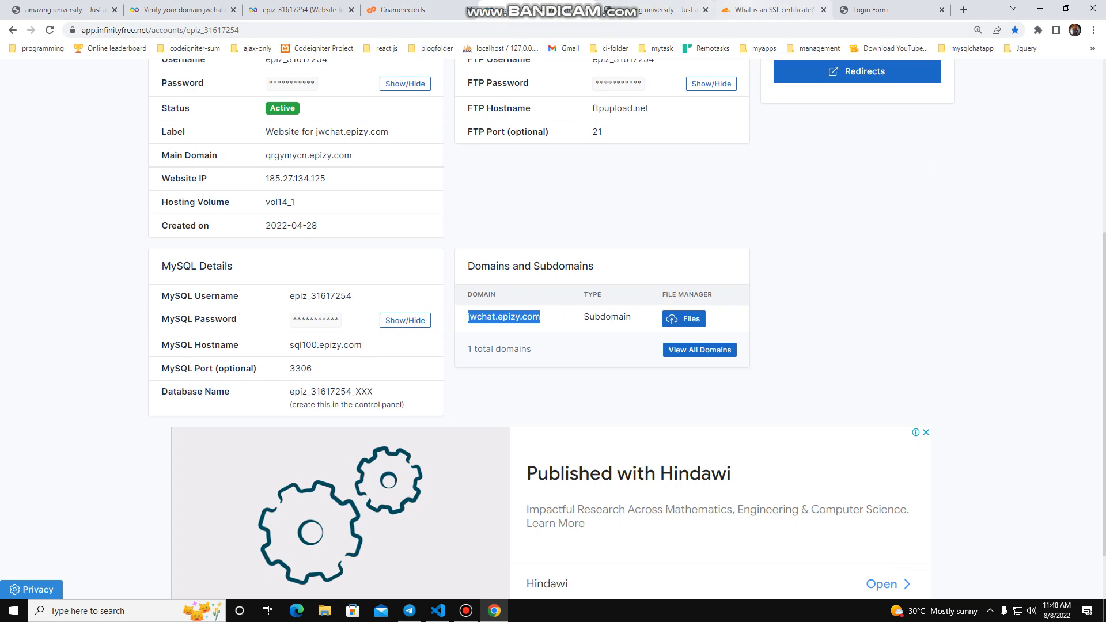
key("ctrl+shift+Tab")
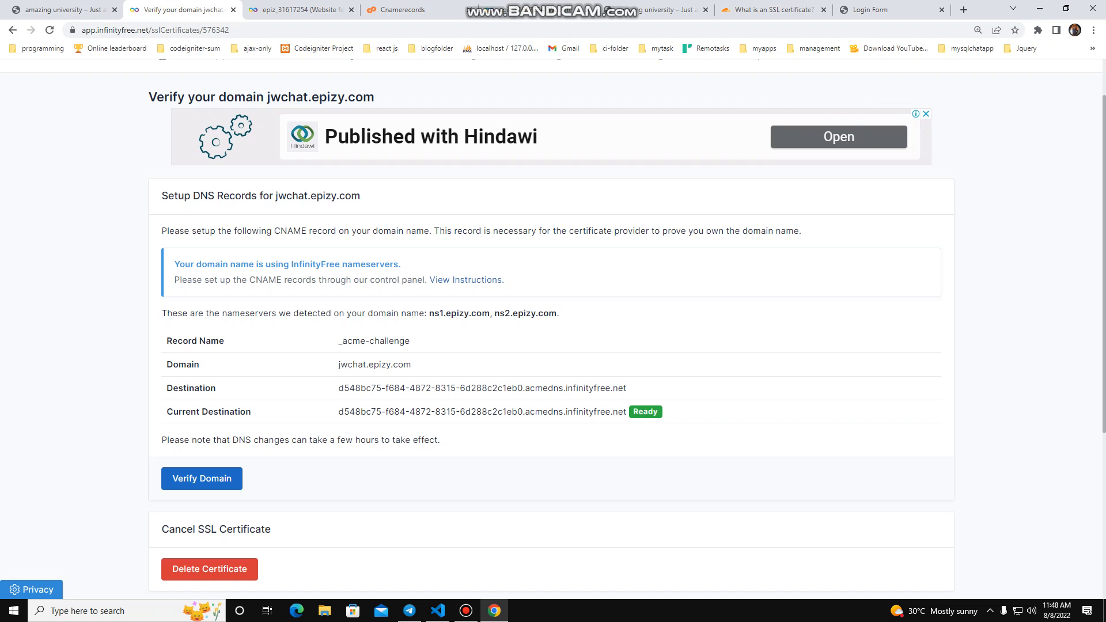
Verify the domain jwchat.epizy.com to request its SSL certificate, and review the request status.
left_click(467, 611)
left_click(878, 90)
left_click(201, 479)
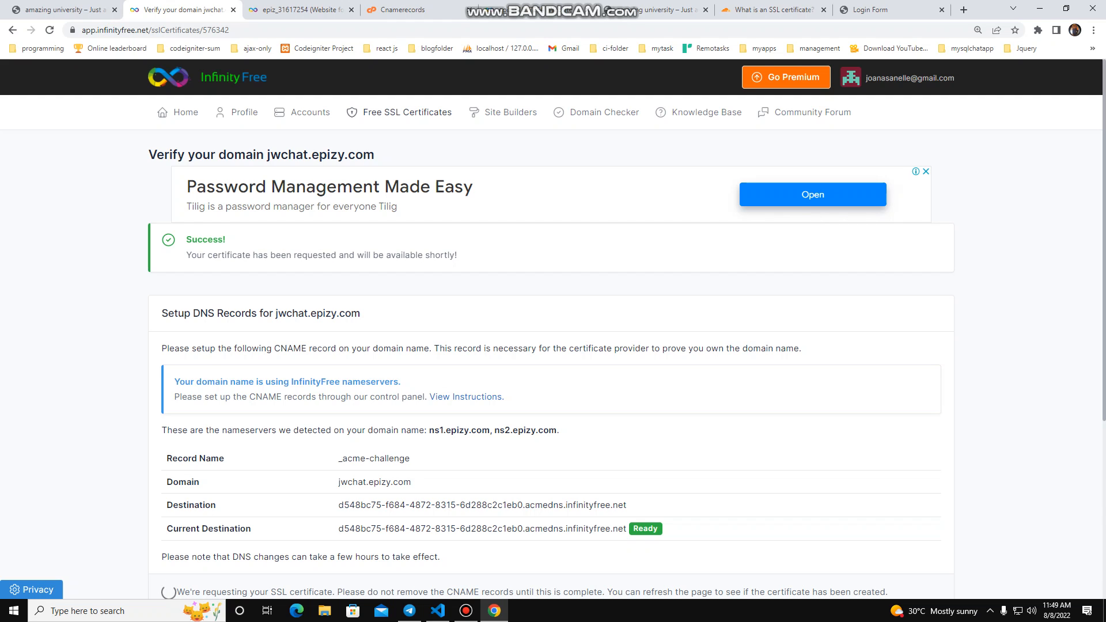
scroll(553, 328, "down", 1)
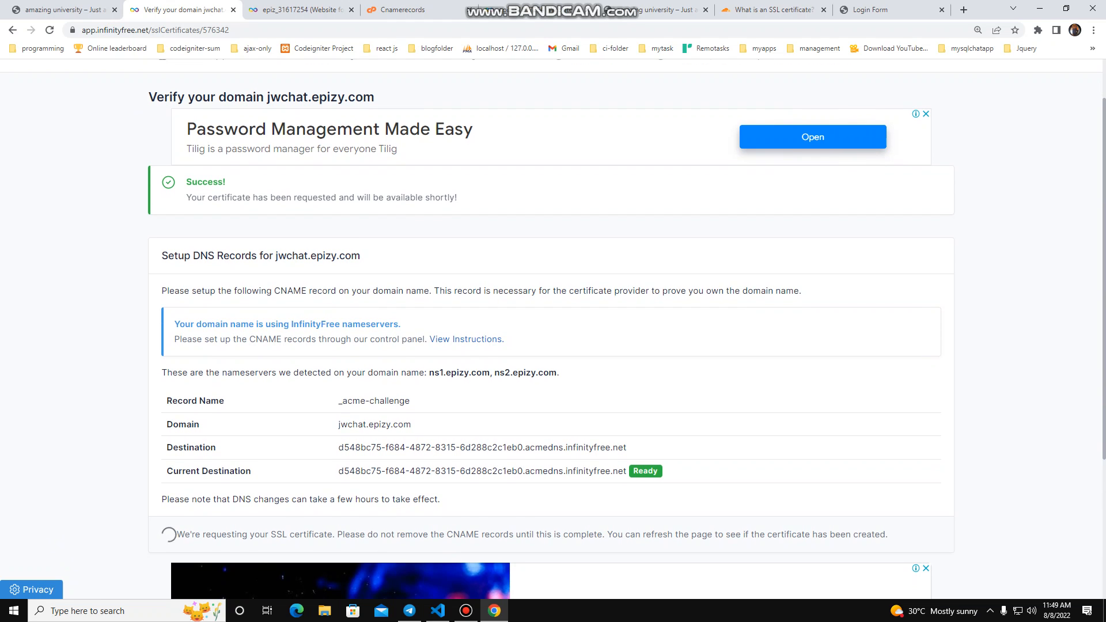
scroll(554, 329, "down", 2)
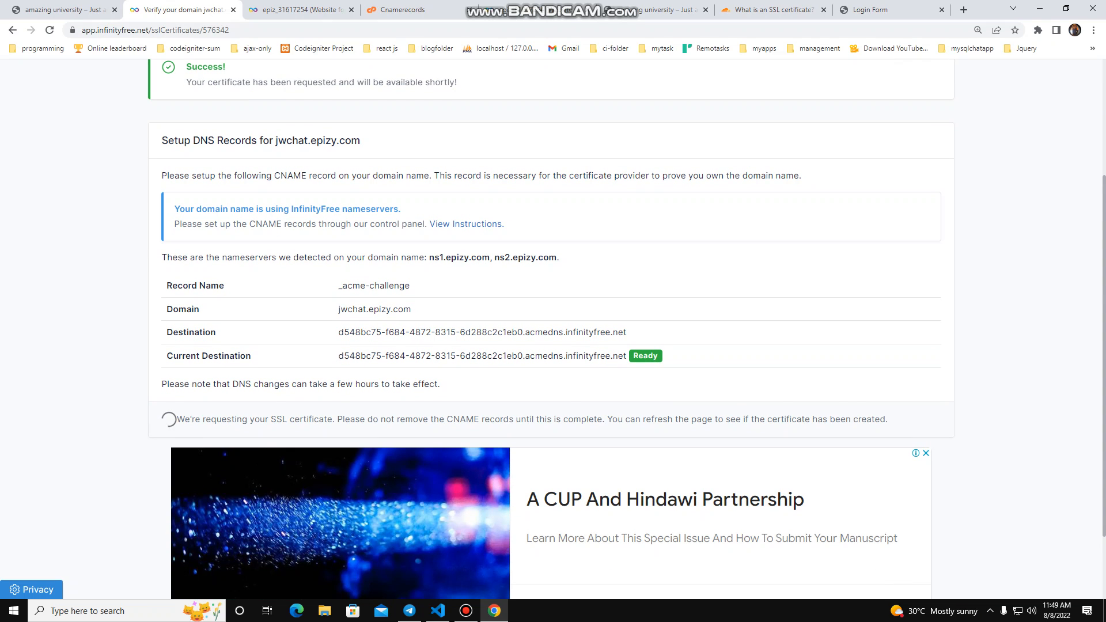
scroll(553, 328, "down", 1)
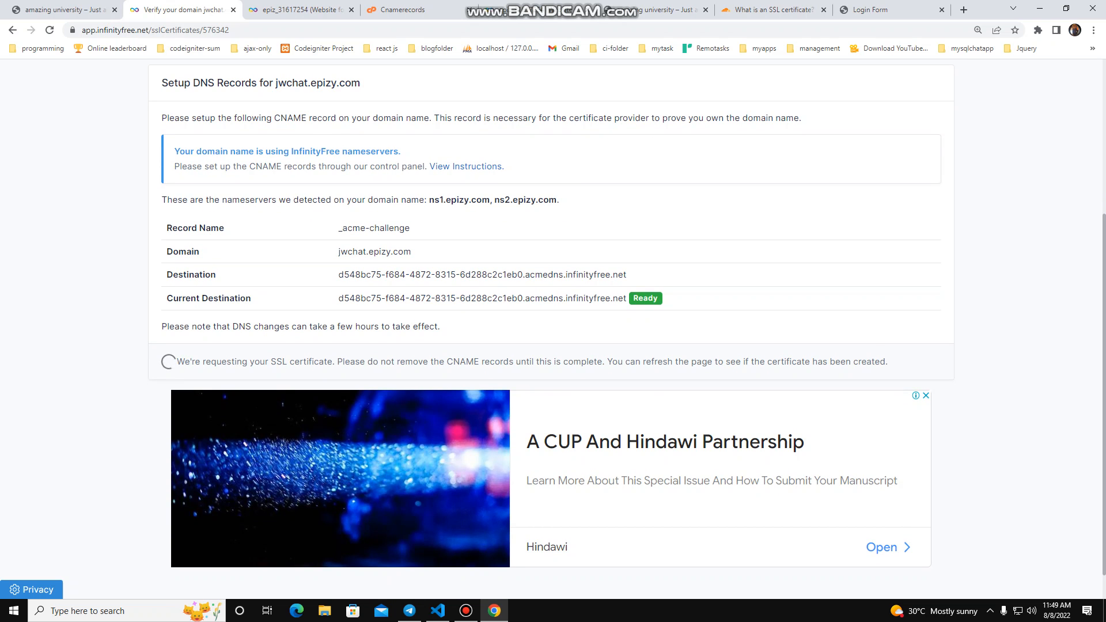
scroll(553, 328, "up", 3)
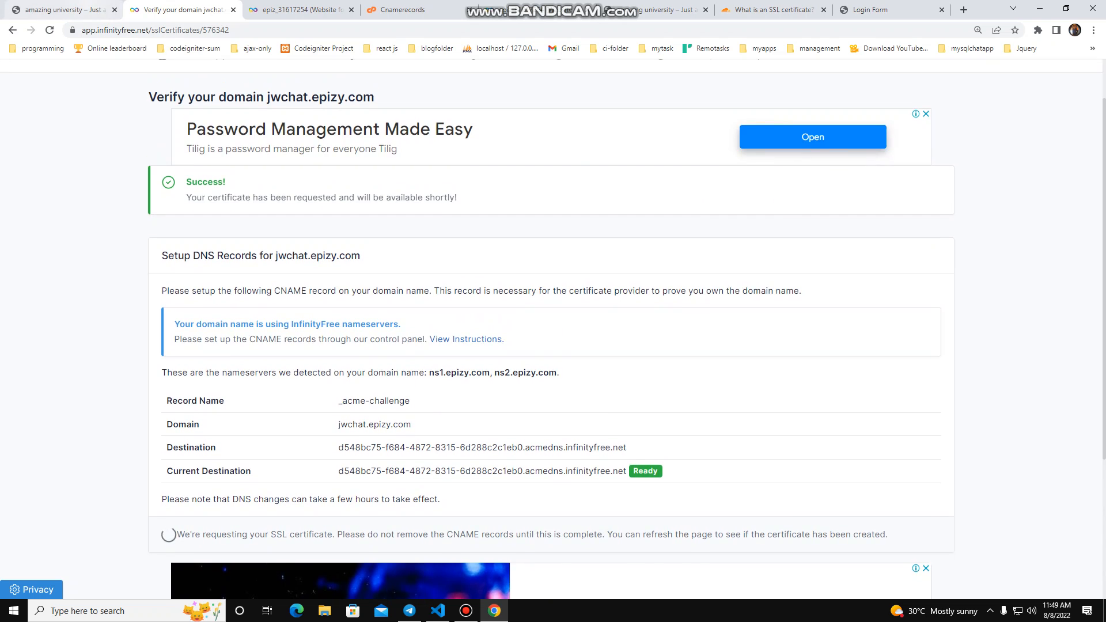
View the Friendly University website that is already open over HTTPS.
left_click(63, 10)
left_click(301, 9)
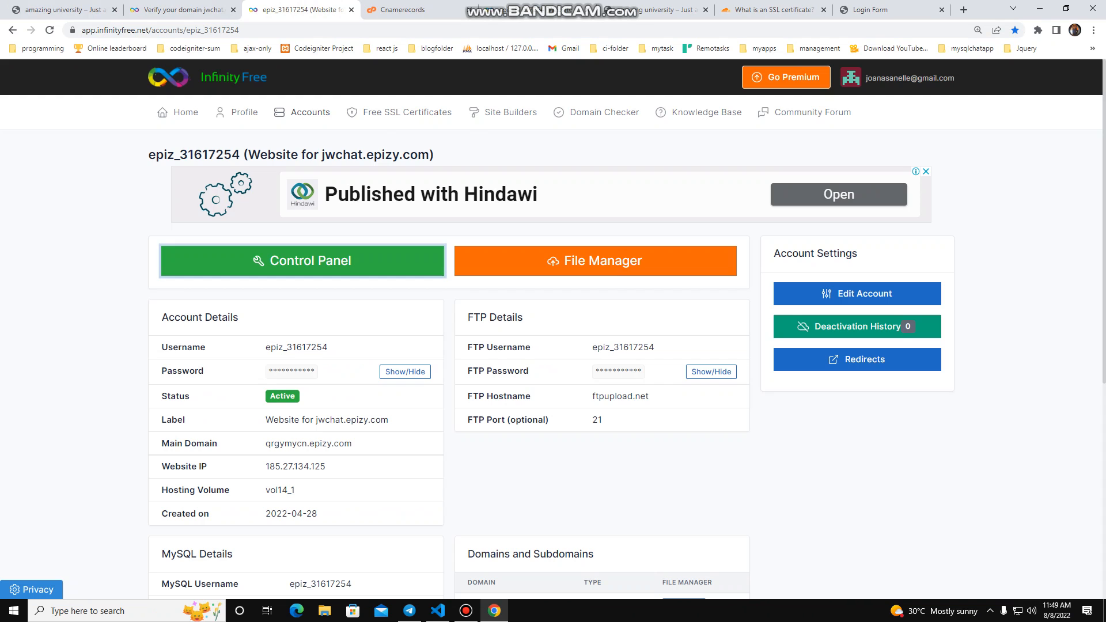
left_click(183, 10)
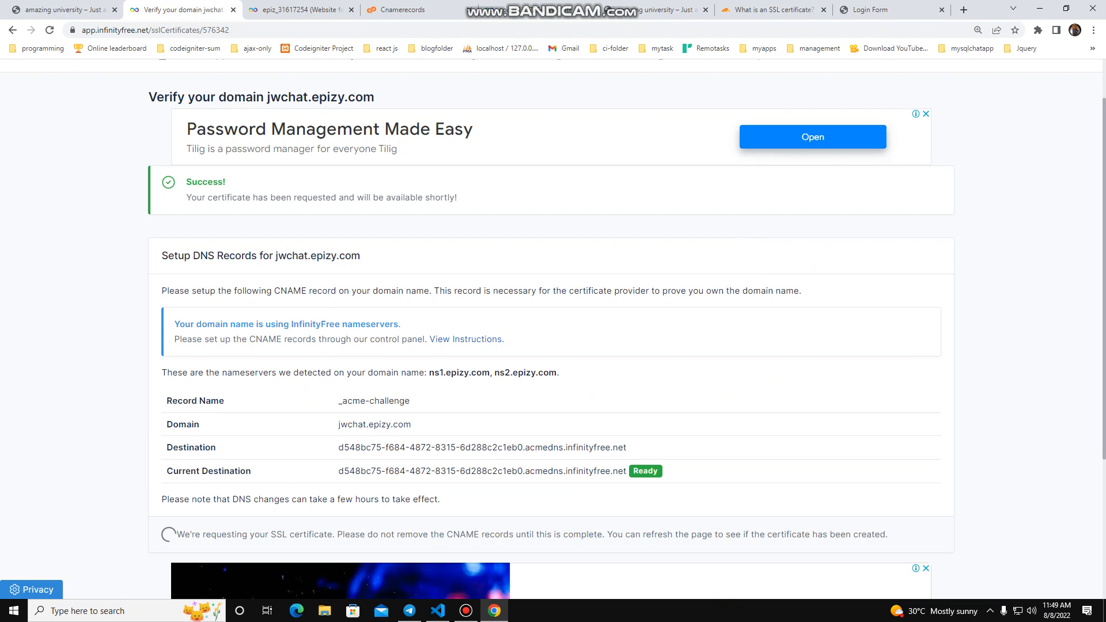
left_click(63, 9)
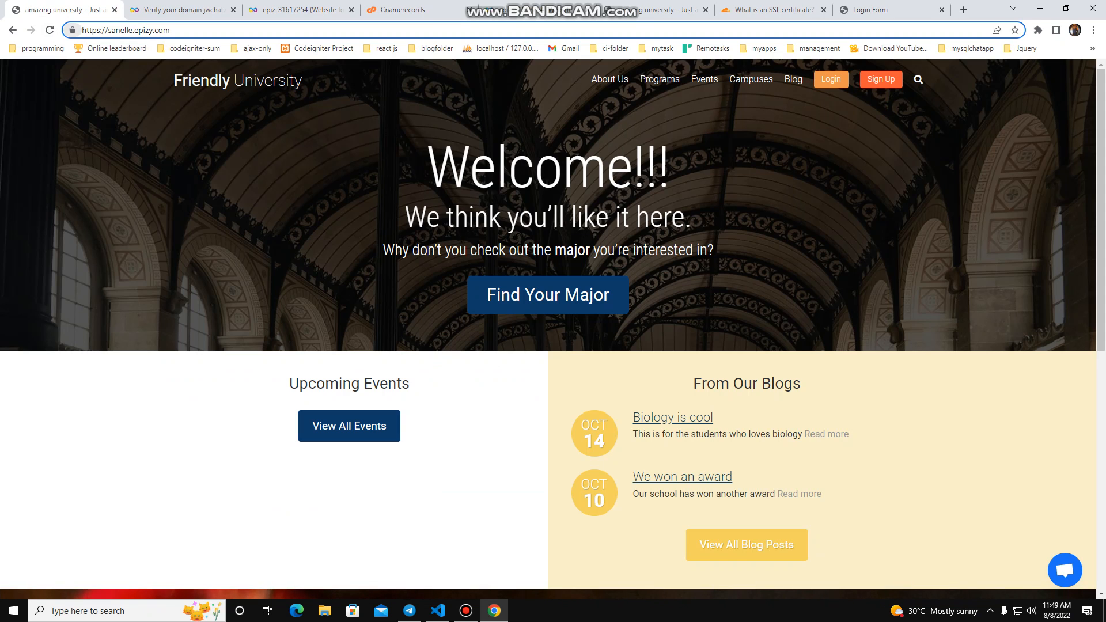
Compare the connection security of sanelle.epizy.com with that of the jwchat.epizy.com login page.
left_click(72, 30)
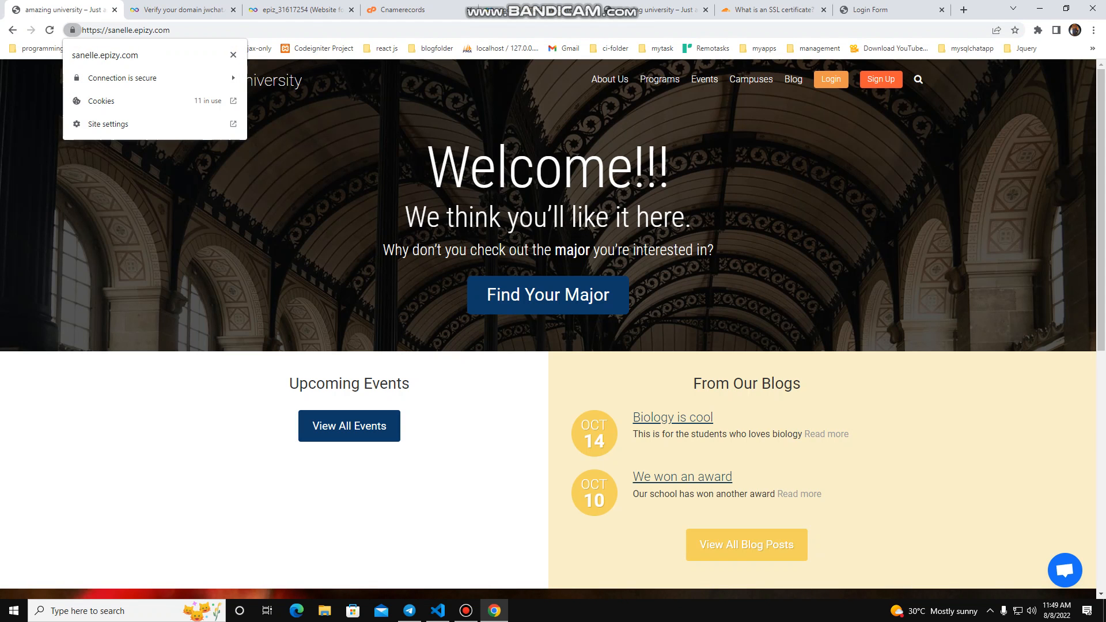
left_click(870, 10)
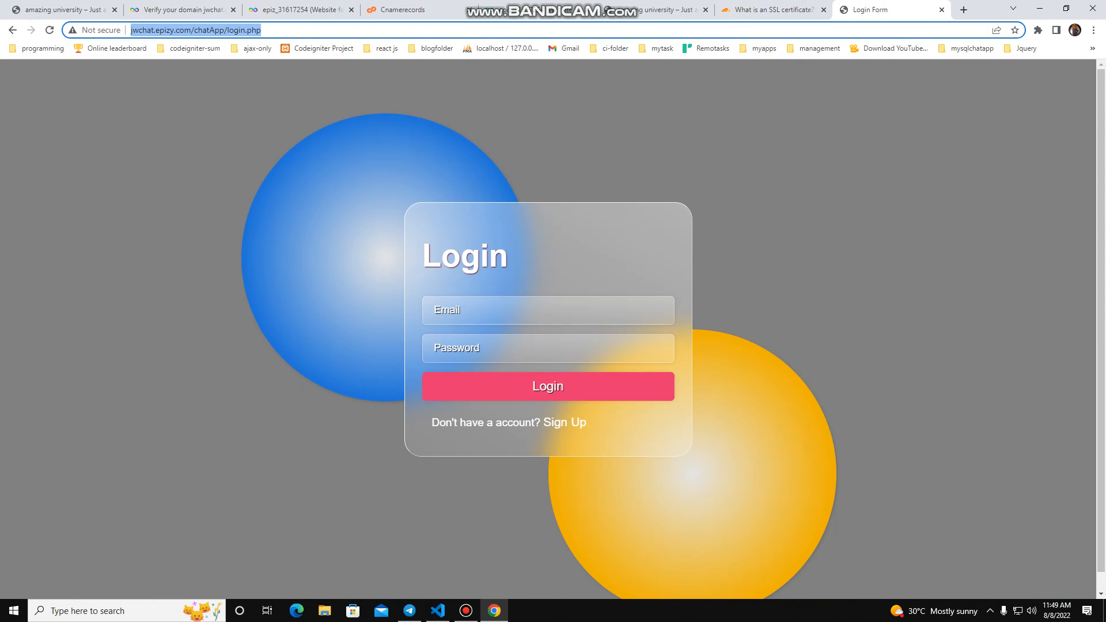
Review the SSL certificate request status on the verification page for jwchat.epizy.com.
left_click(182, 9)
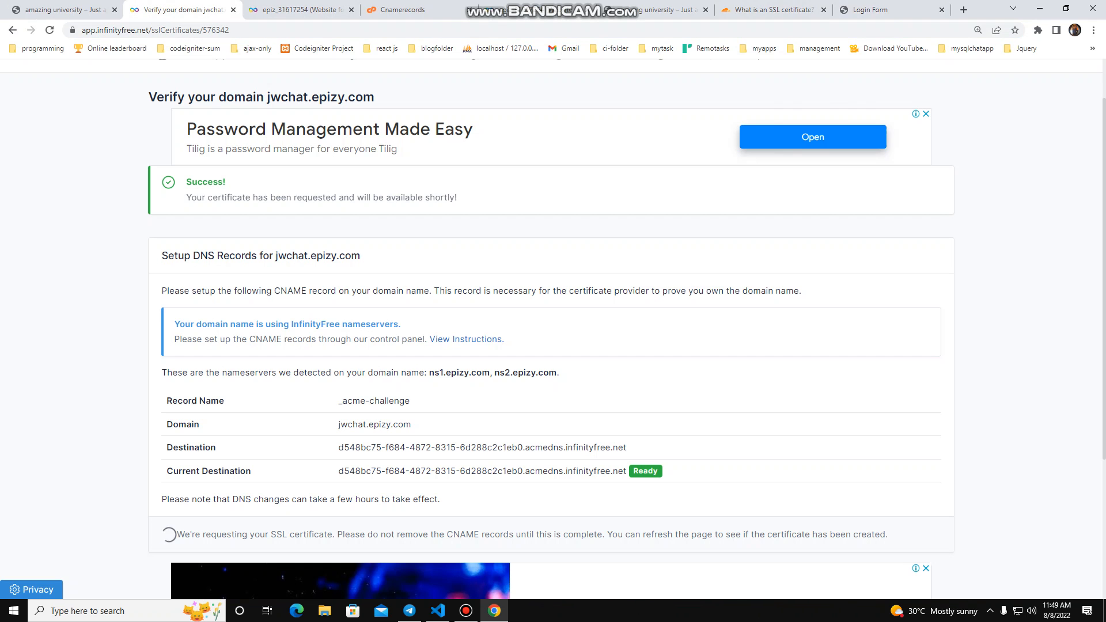
scroll(553, 332, "down", 1)
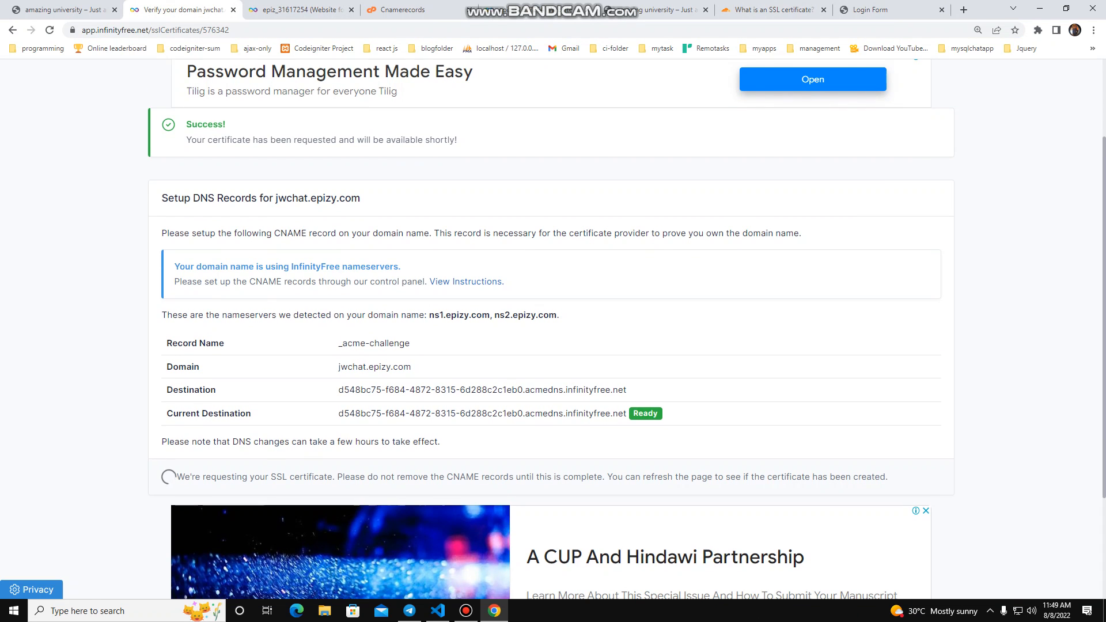
scroll(553, 332, "down", 2)
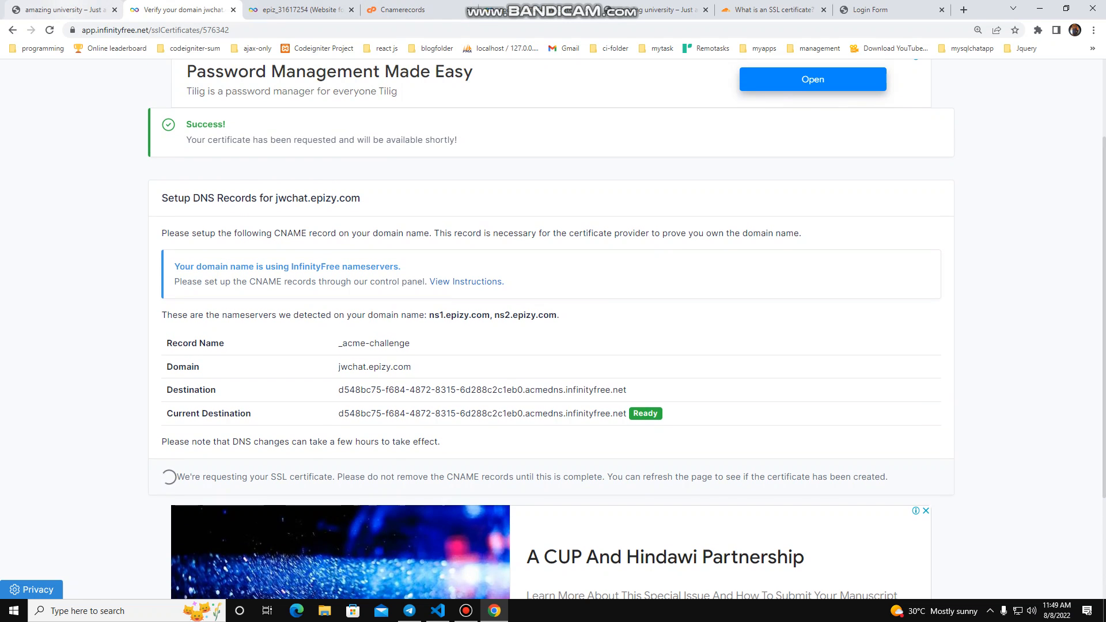
Open the details of the hosting account for jwchat.epizy.com from the list of hosting accounts.
left_click(299, 10)
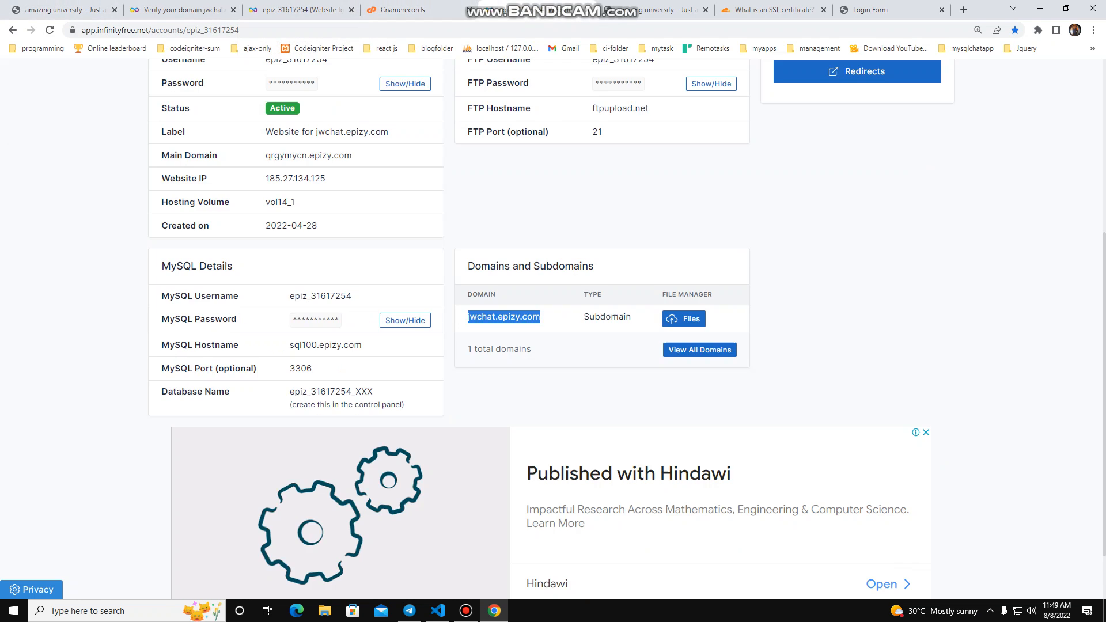
scroll(535, 324, "up", 5)
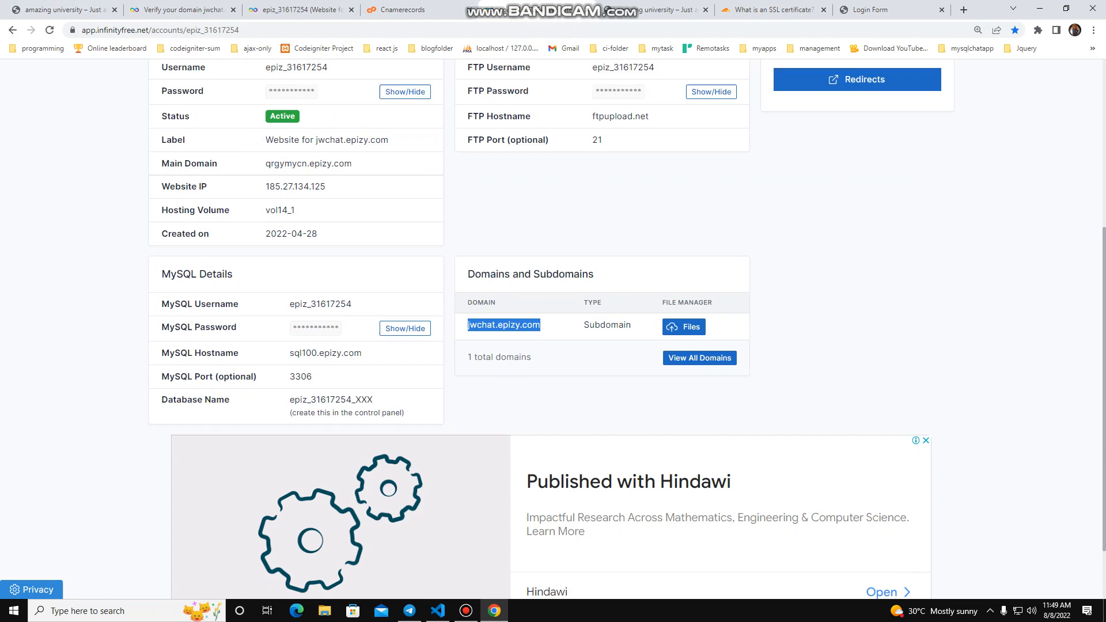
left_click(185, 111)
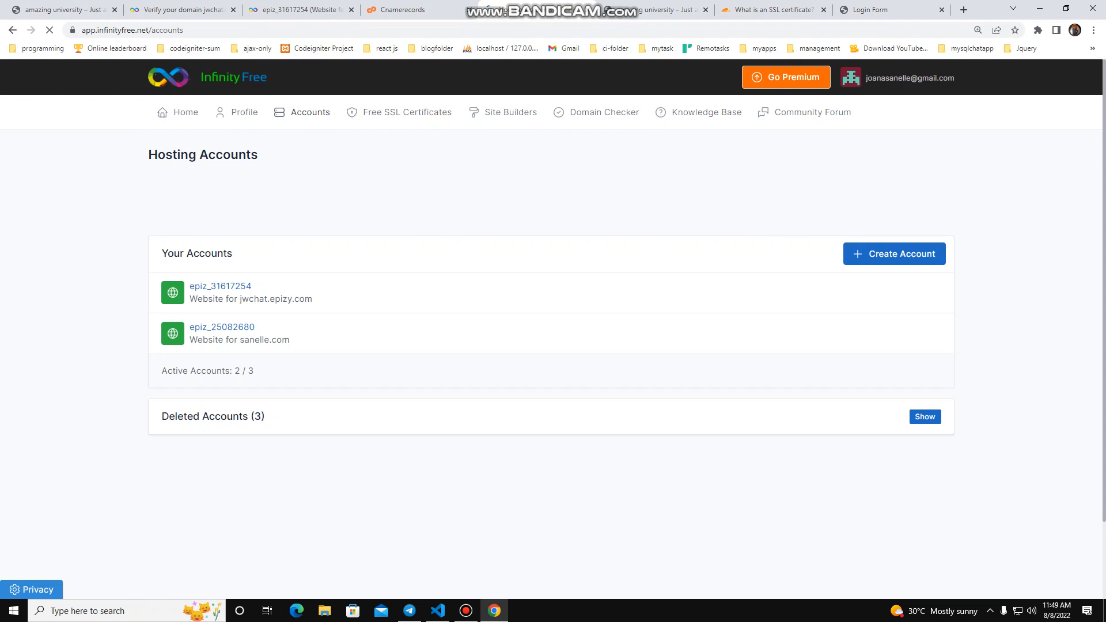
left_click(220, 286)
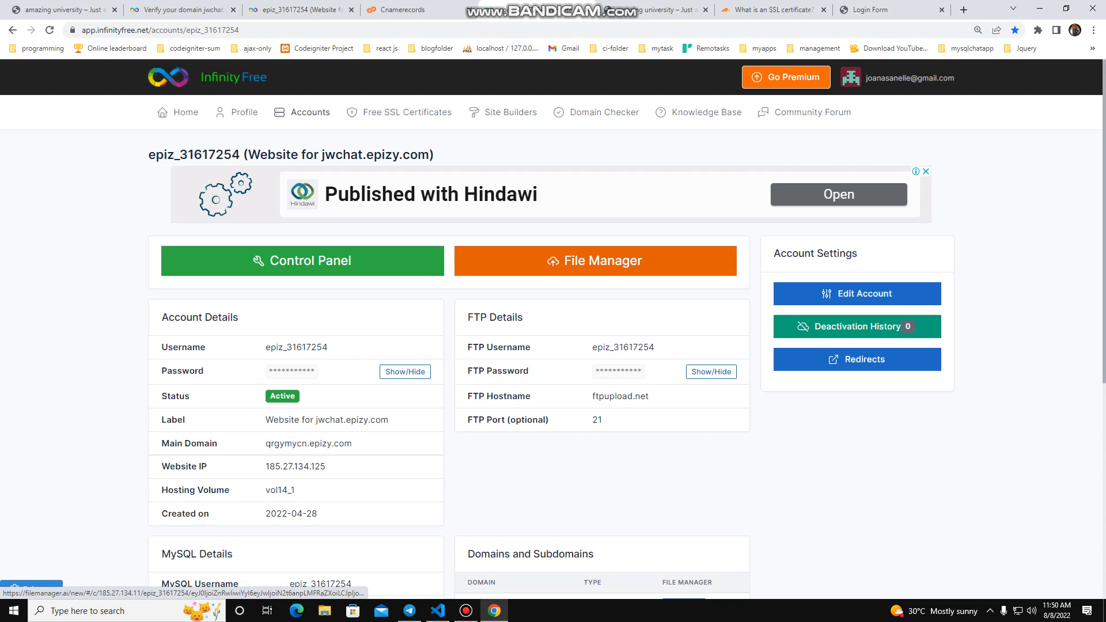
left_click(310, 112)
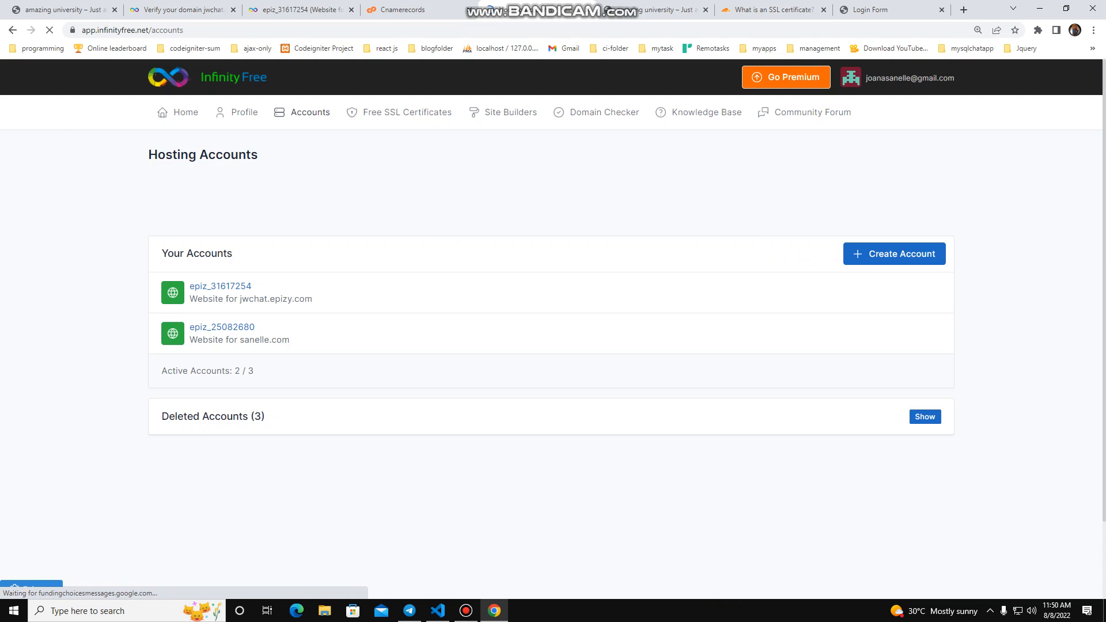
left_click(220, 286)
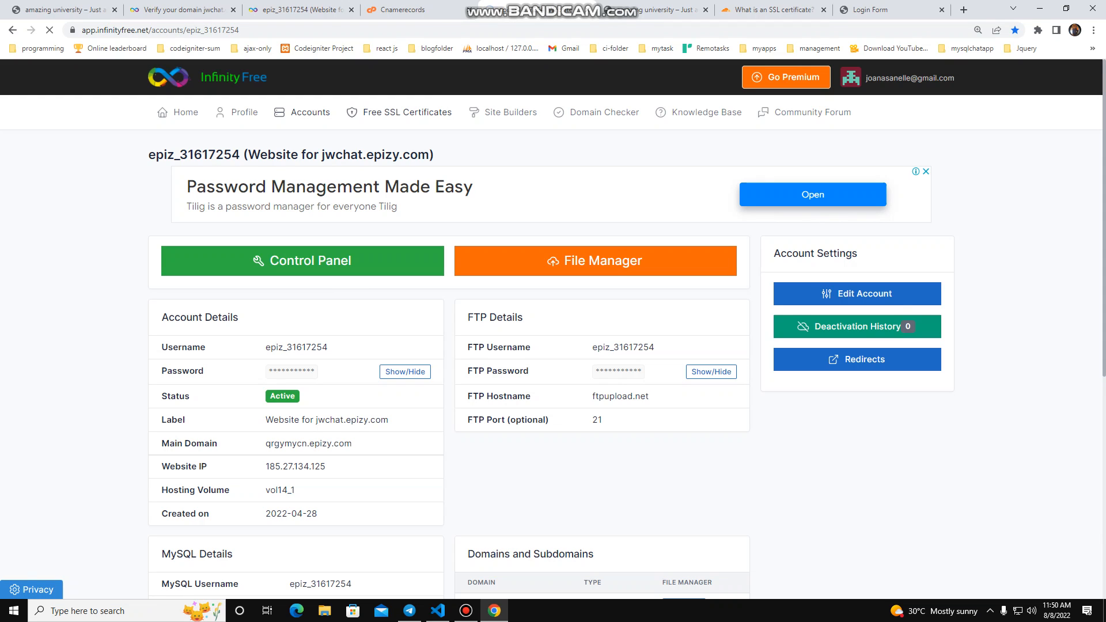
Reopen the verification page for jwchat.epizy.com from the SSL certificates list and check the state of its certificate request.
left_click(183, 10)
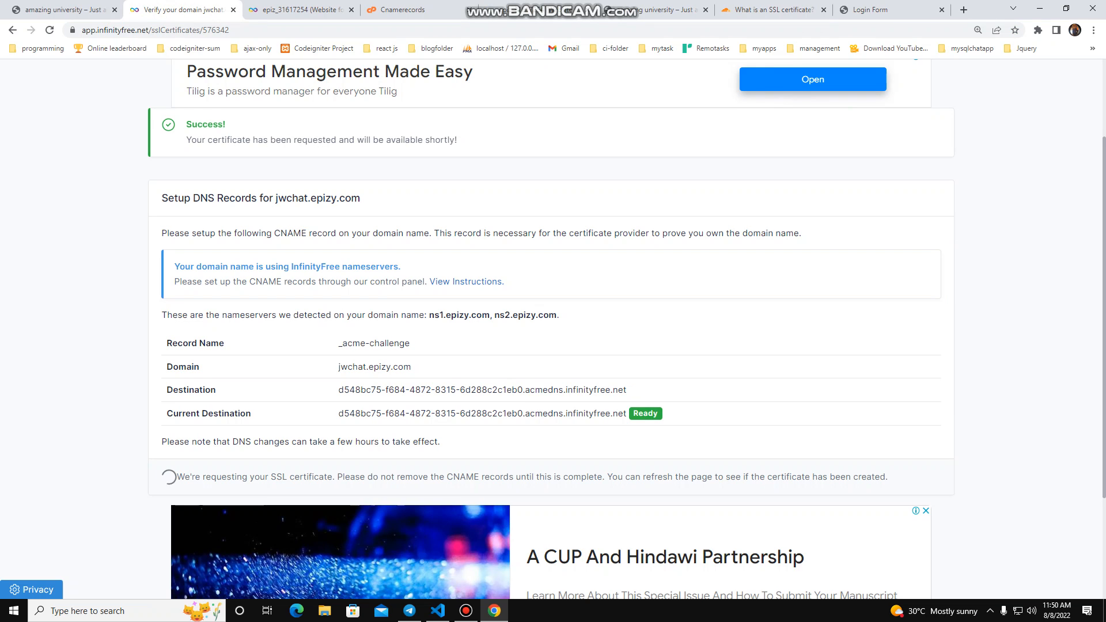
left_click(537, 9)
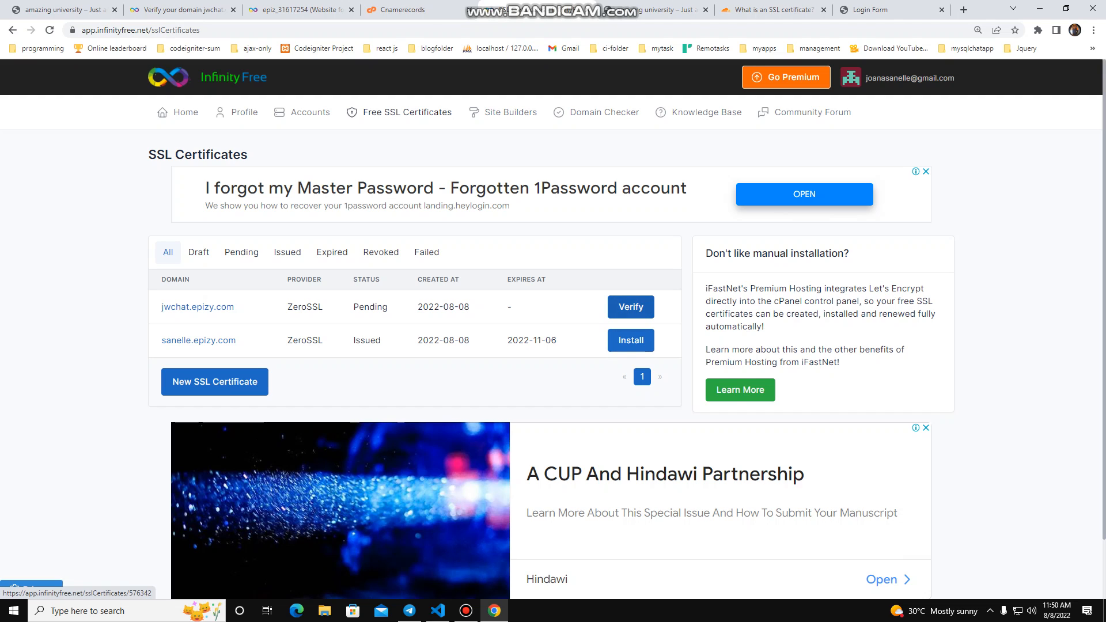
left_click(631, 307)
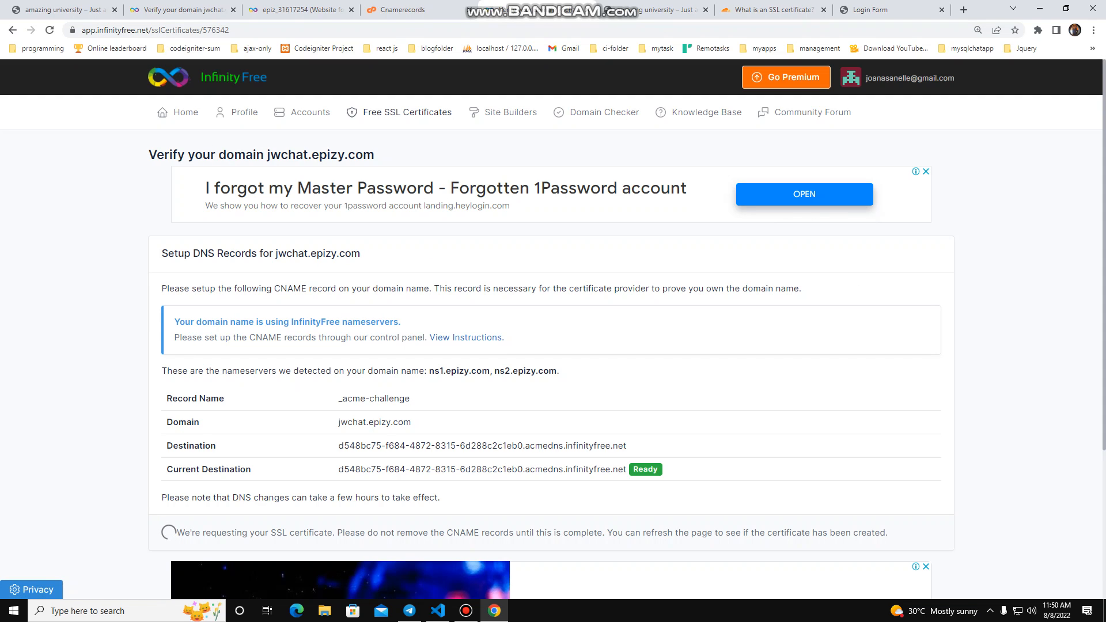
scroll(553, 329, "down", 2)
scroll(553, 328, "up", 2)
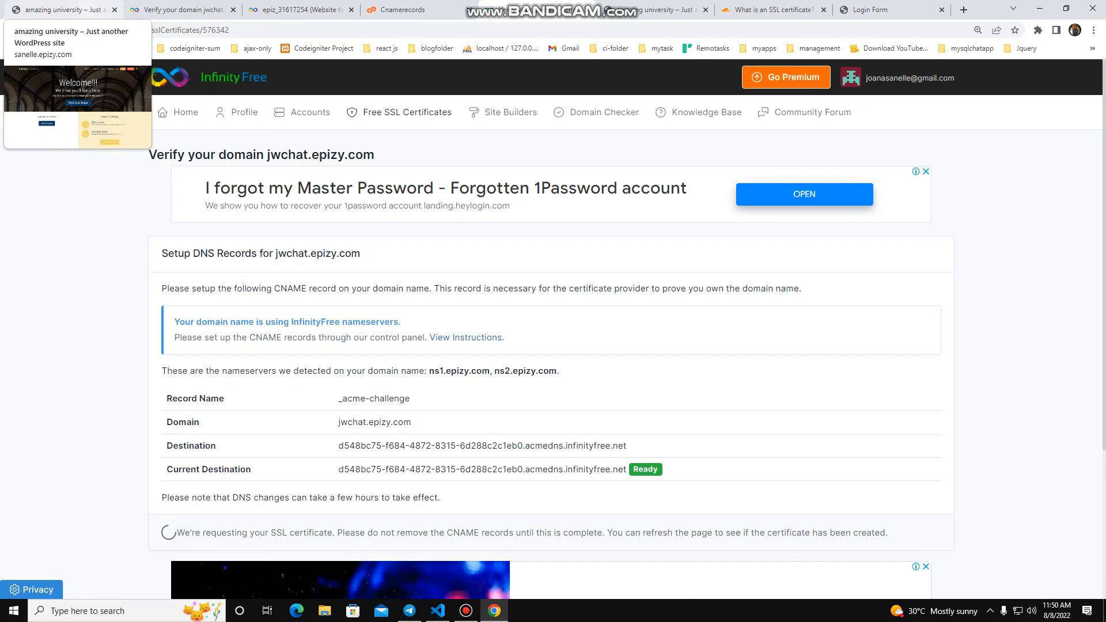
Look through the open Friendly University site, the hosting account page and the verification pages to recheck the jwchat.epizy.com certificate request.
left_click(63, 10)
left_click(176, 10)
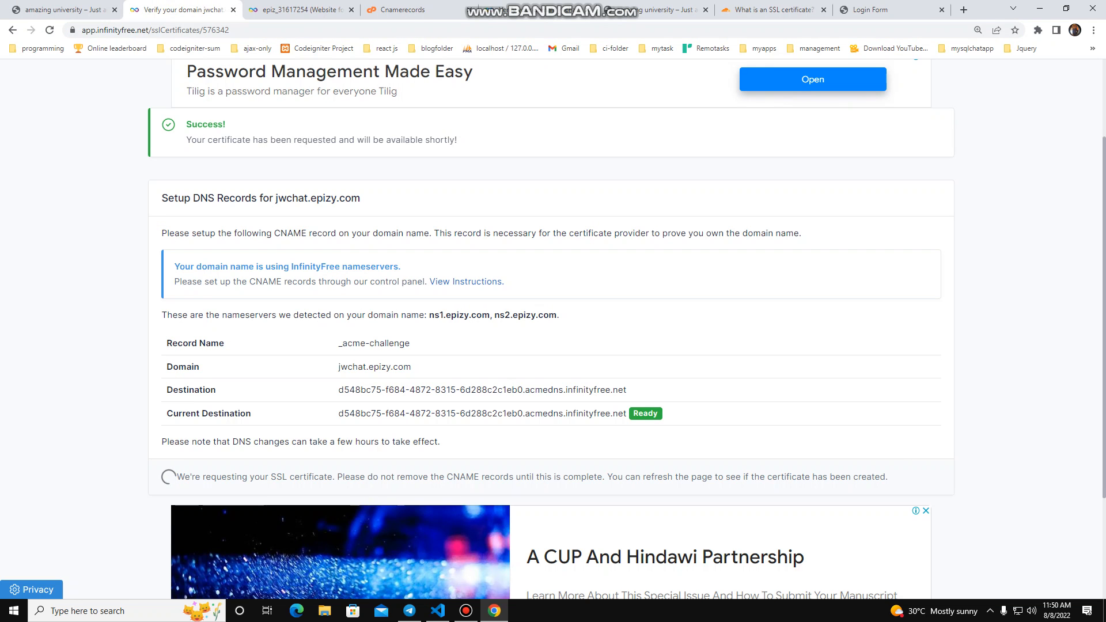
left_click(301, 10)
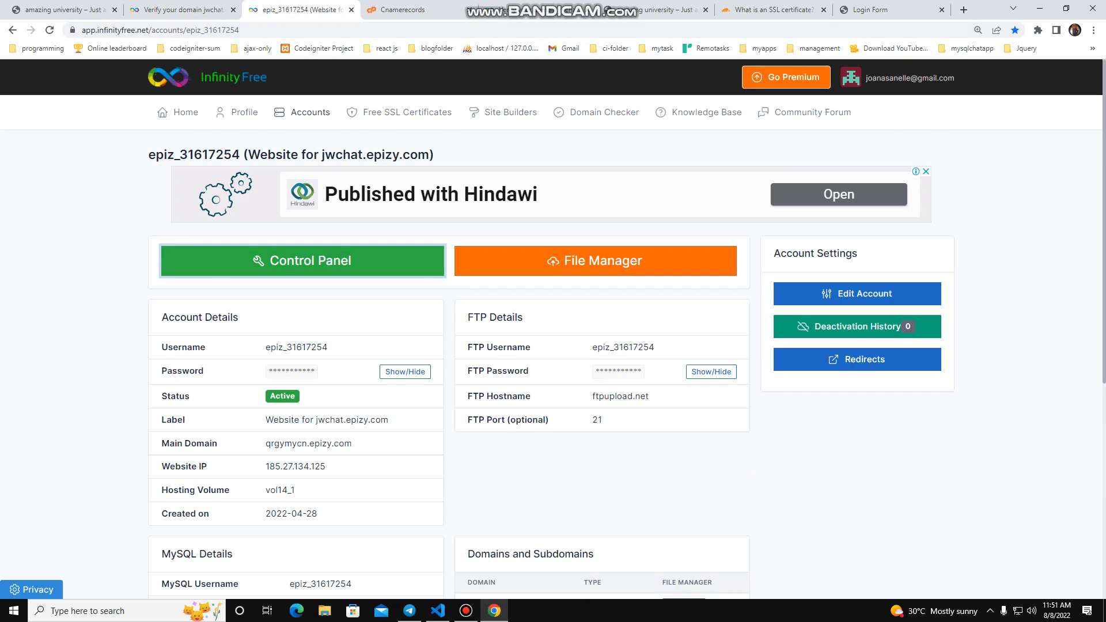
left_click(176, 10)
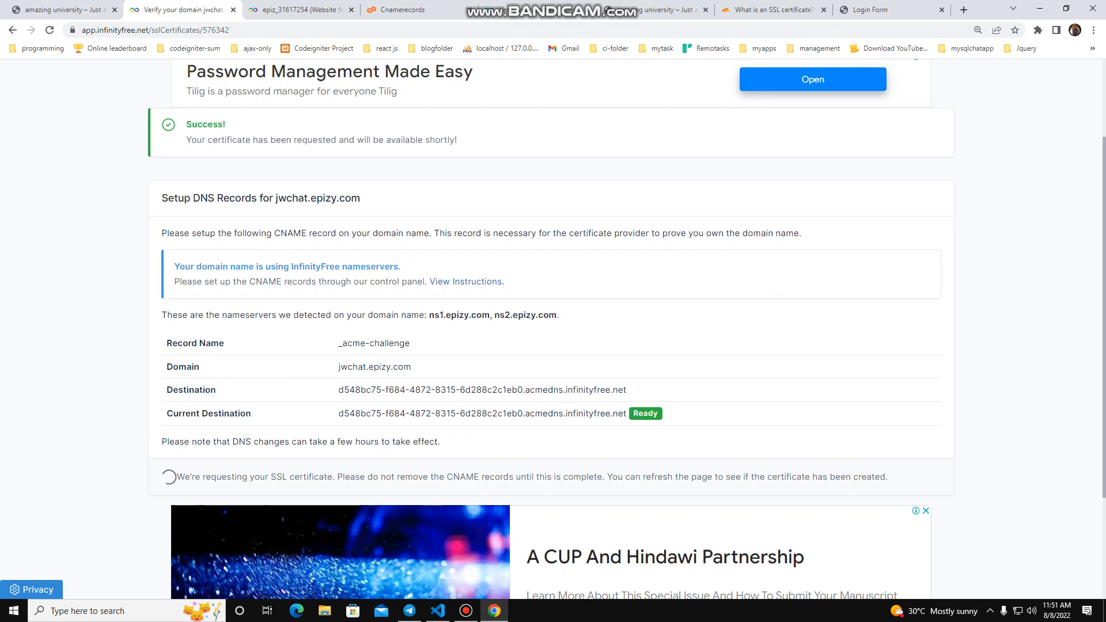
left_click(537, 10)
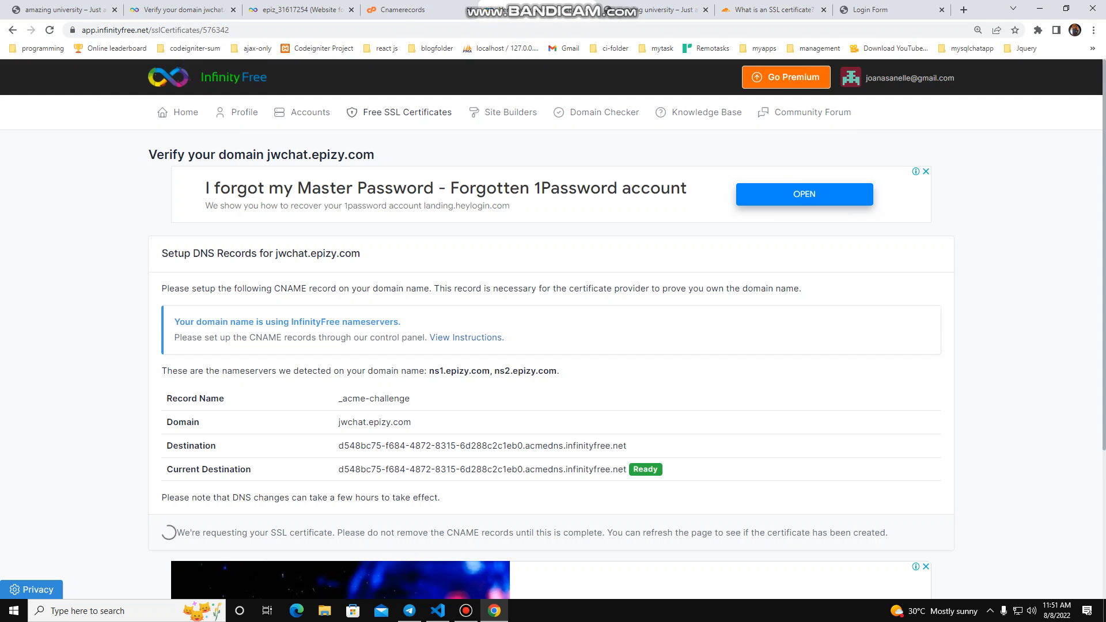
scroll(553, 328, "down", 2)
scroll(553, 328, "up", 1)
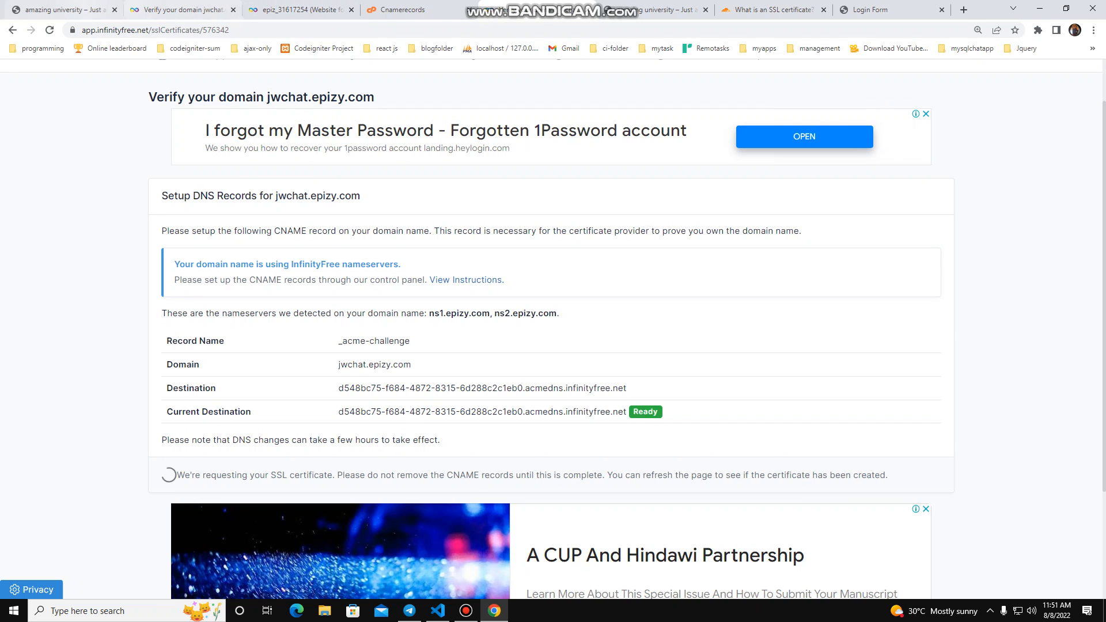
left_click(68, 10)
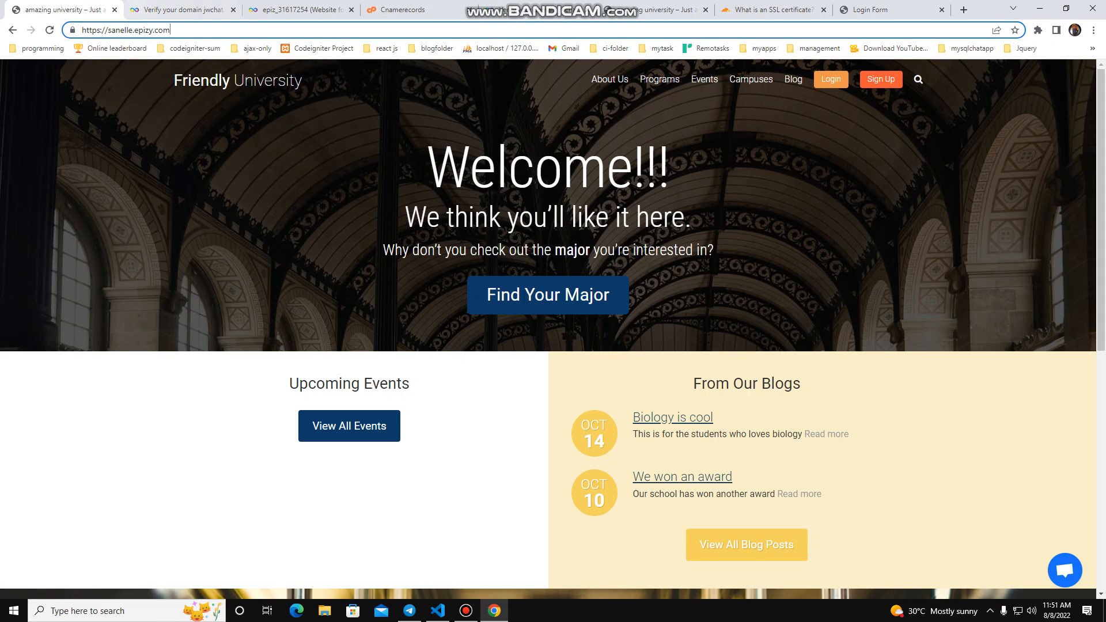
left_click(138, 7)
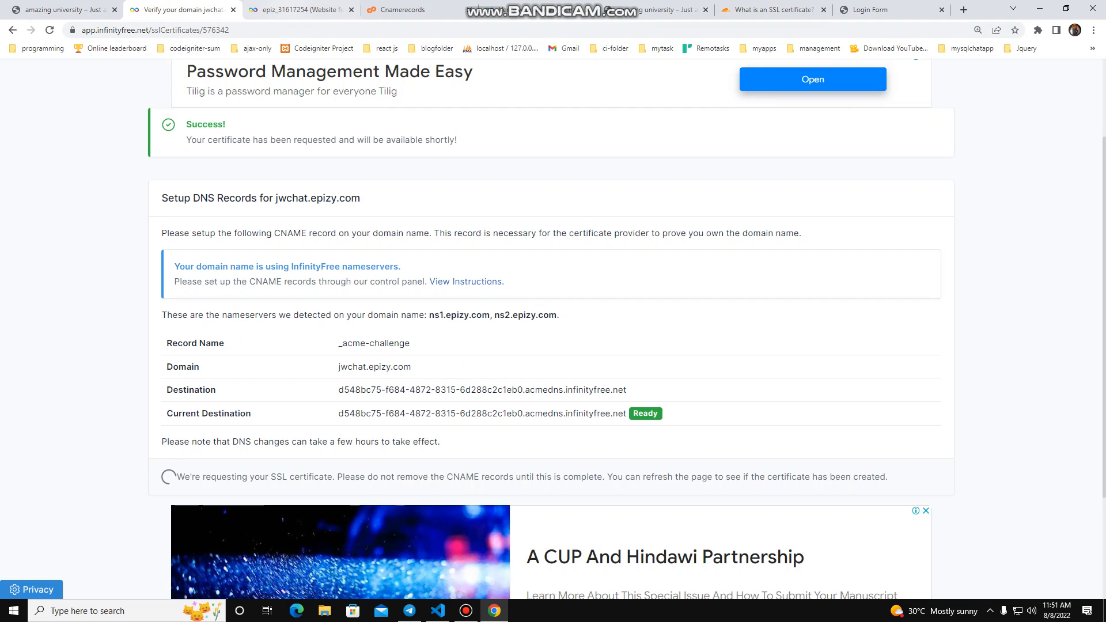
left_click(293, 8)
left_click(536, 7)
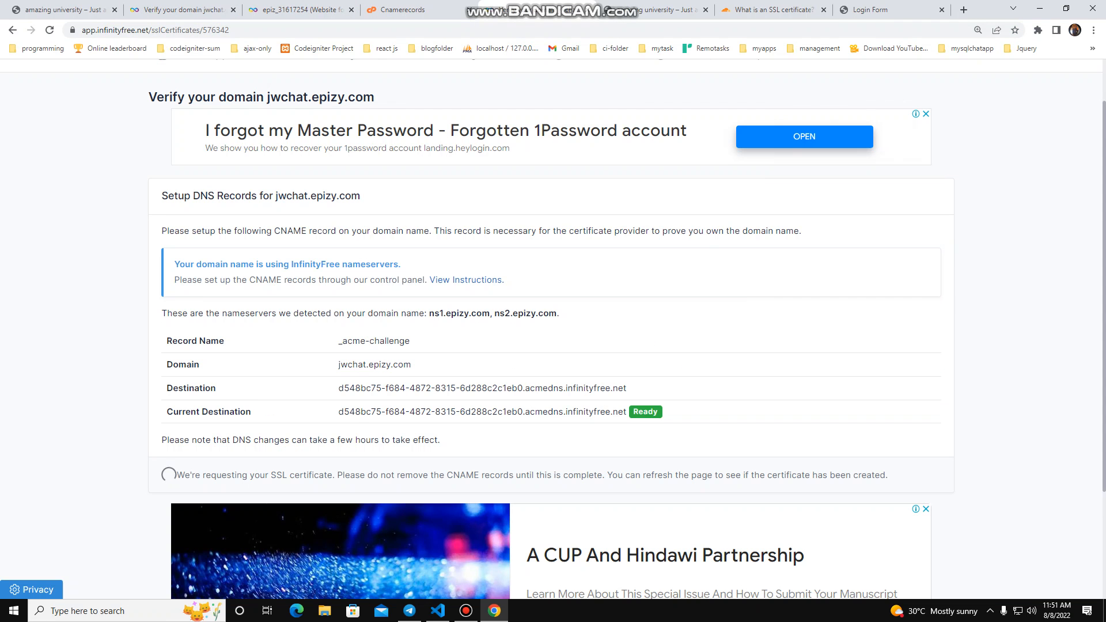
scroll(553, 329, "up", 1)
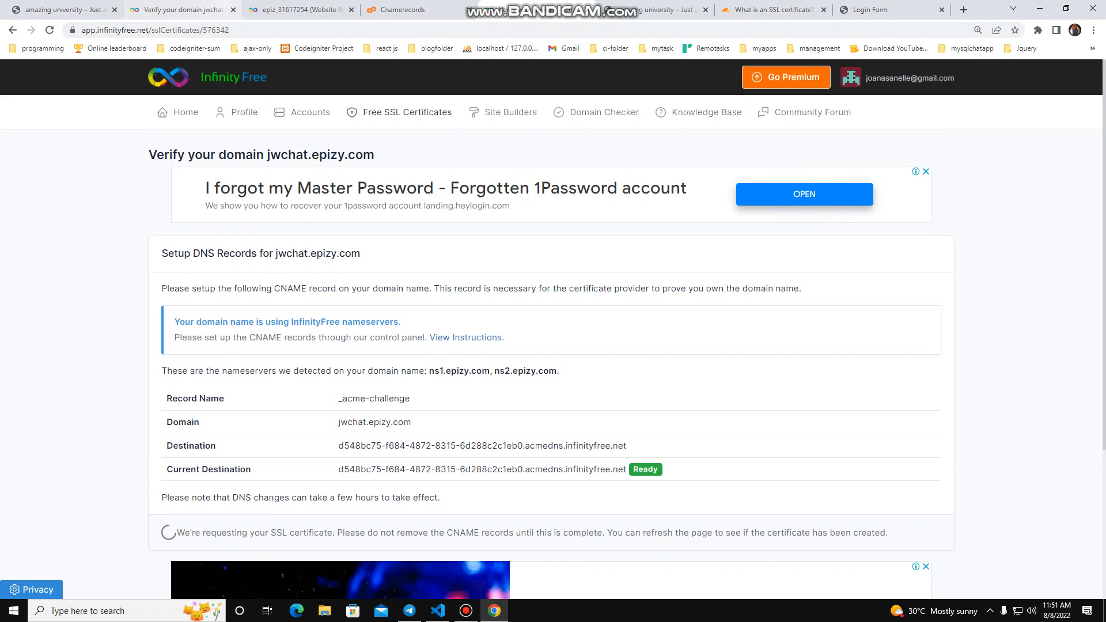
Open the jwchat.epizy.com website from the account's domains and subdomains to check its connection security.
left_click(290, 9)
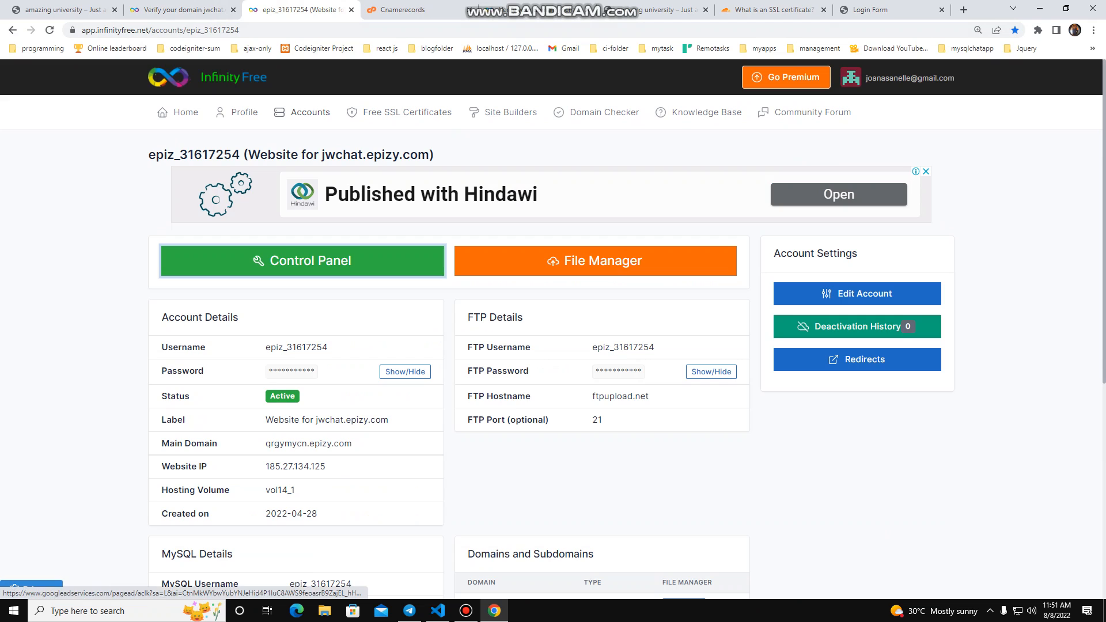
scroll(553, 328, "down", 2)
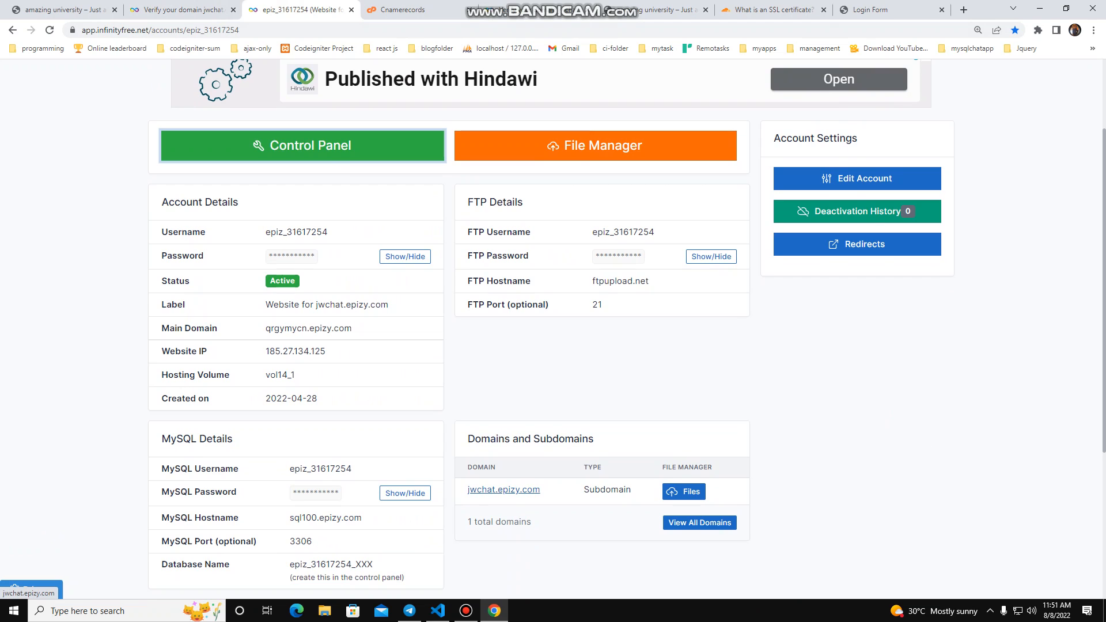
left_click(504, 490)
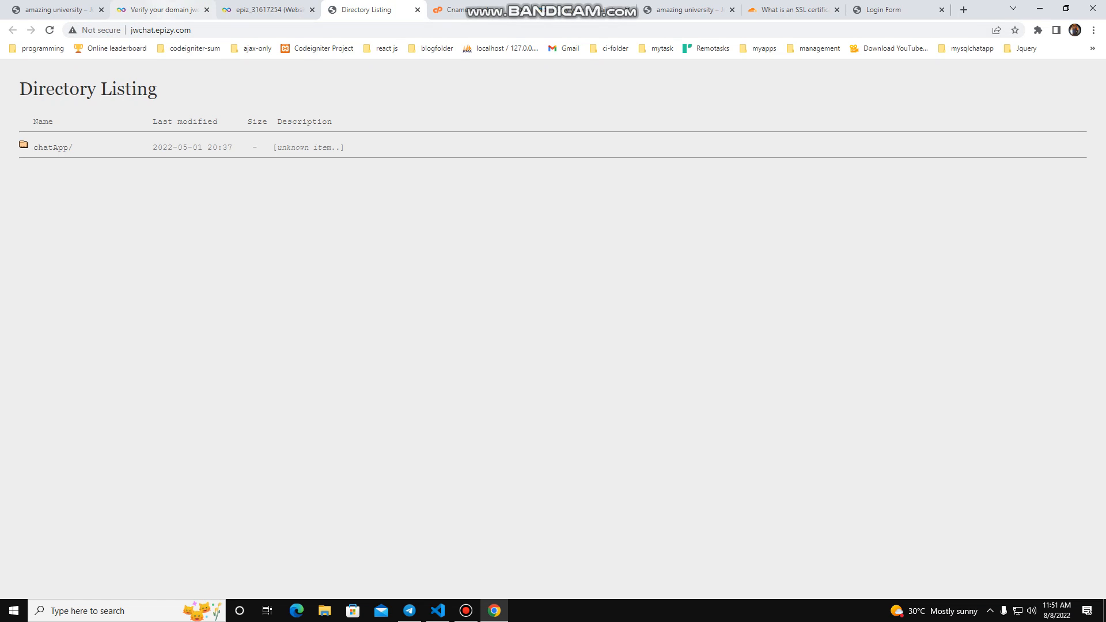
Examine the CNAME record details and the pending certificate request on the verification pages for jwchat.epizy.com.
left_click(157, 10)
scroll(551, 329, "up", 2)
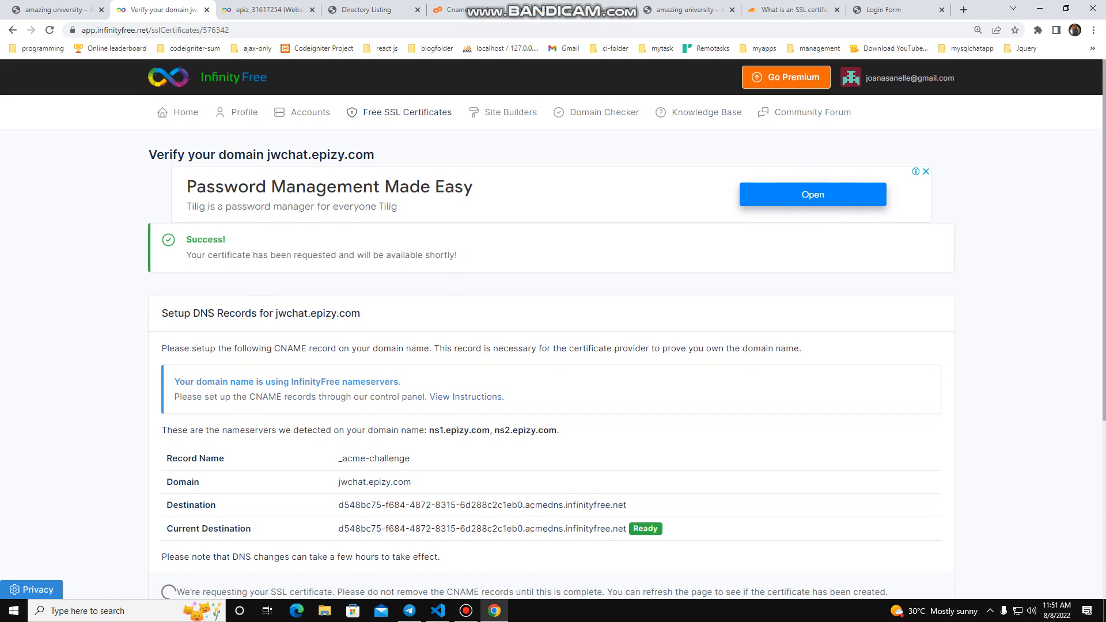
scroll(554, 328, "down", 2)
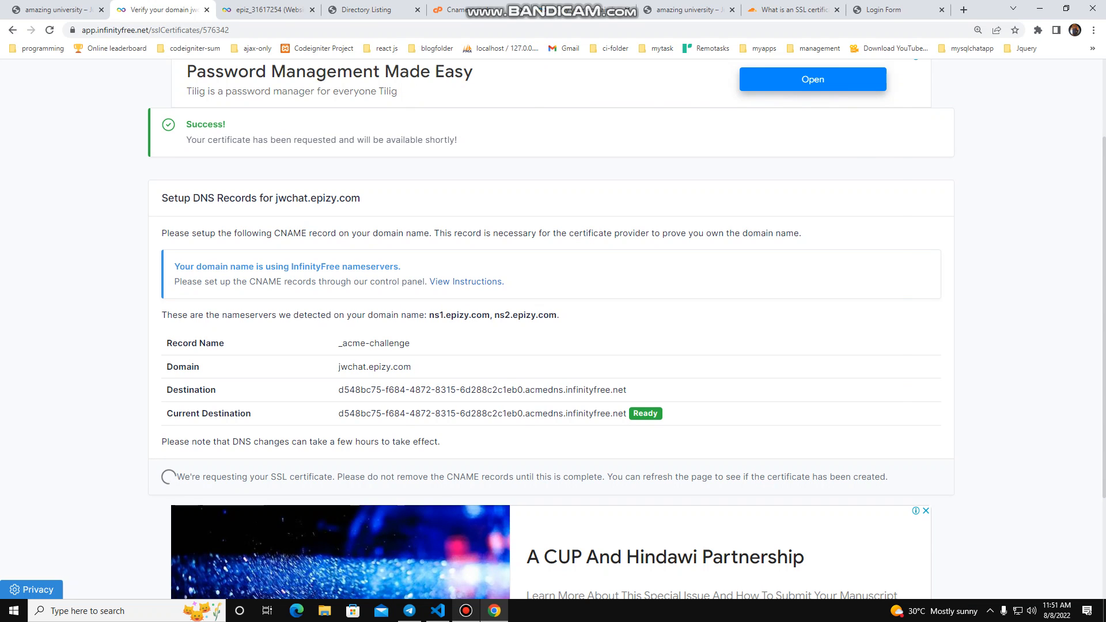
left_click(466, 610)
left_click(1104, 311)
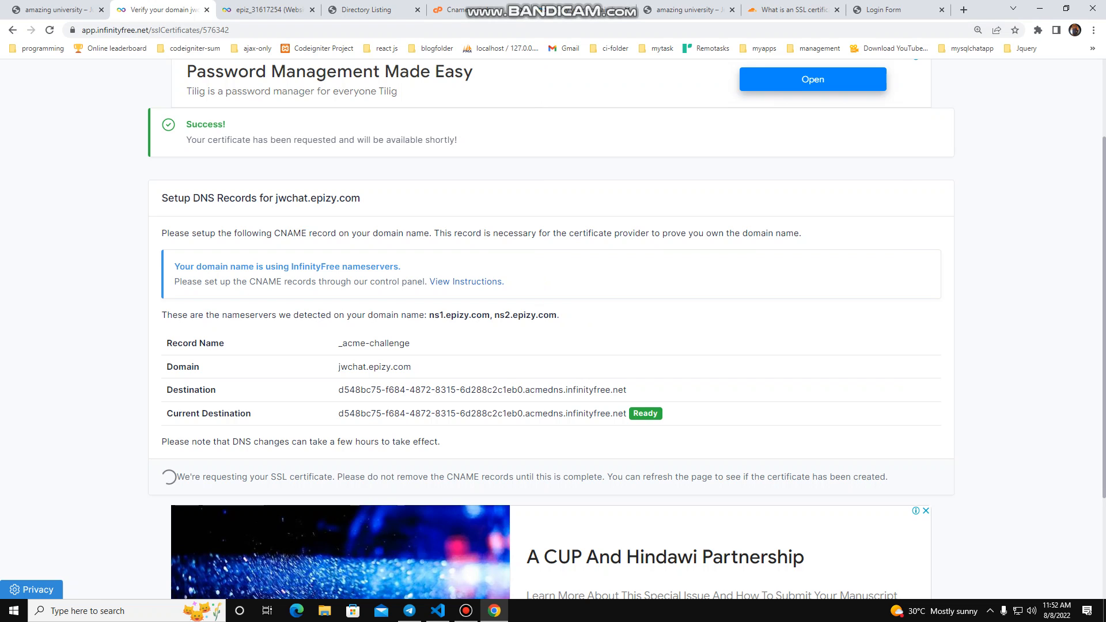
key("ctrl+Tab")
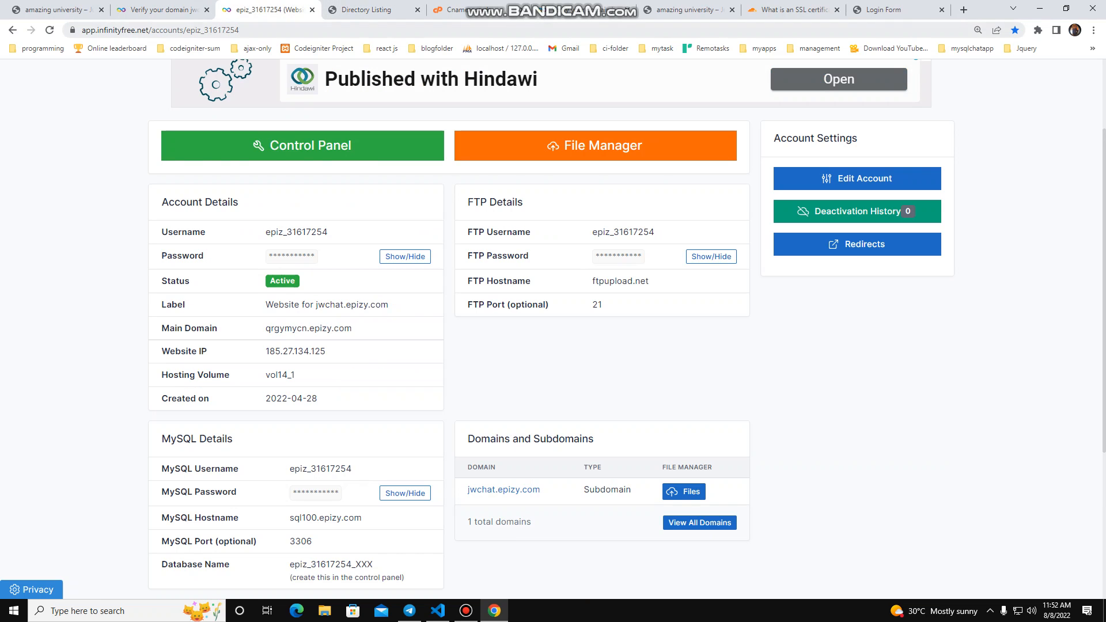
key("ctrl+shift+Tab")
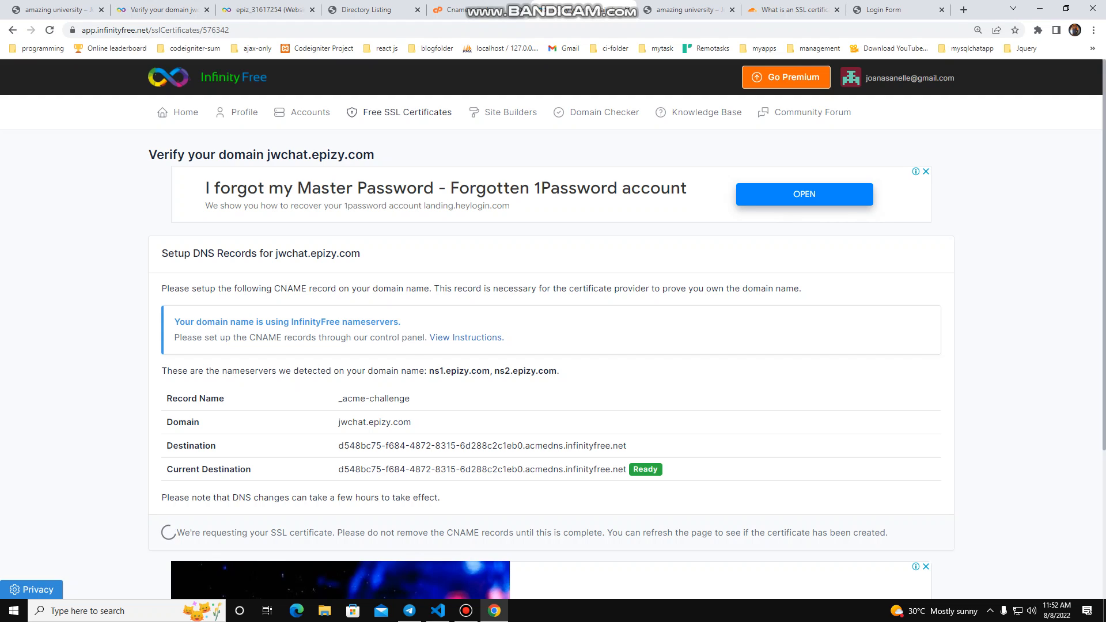
scroll(553, 329, "down", 1)
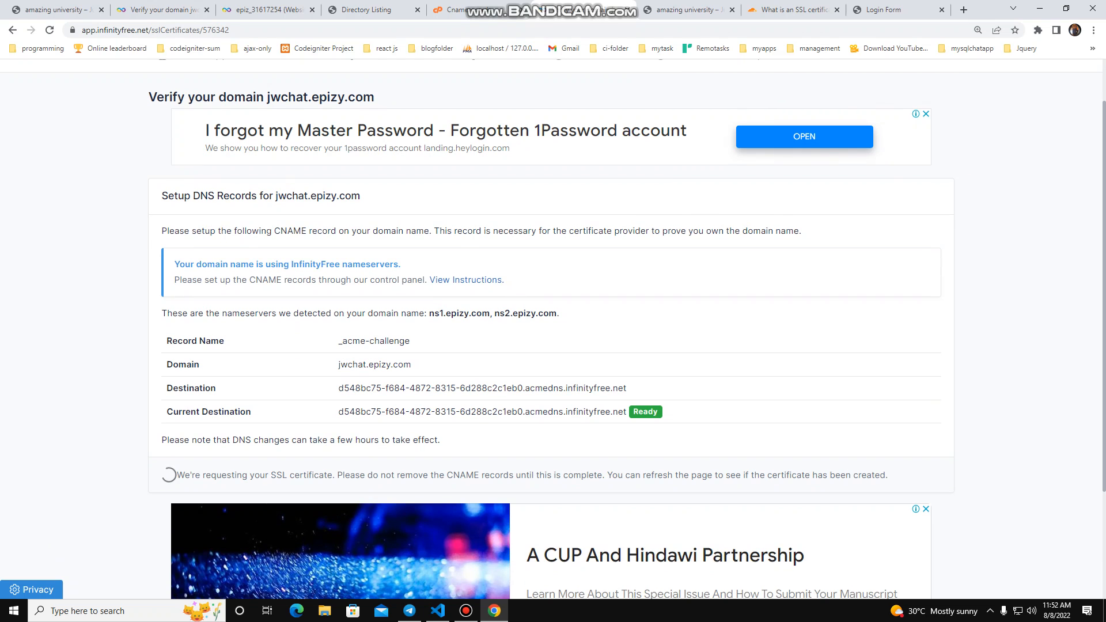
scroll(553, 328, "down", 1)
scroll(553, 328, "up", 2)
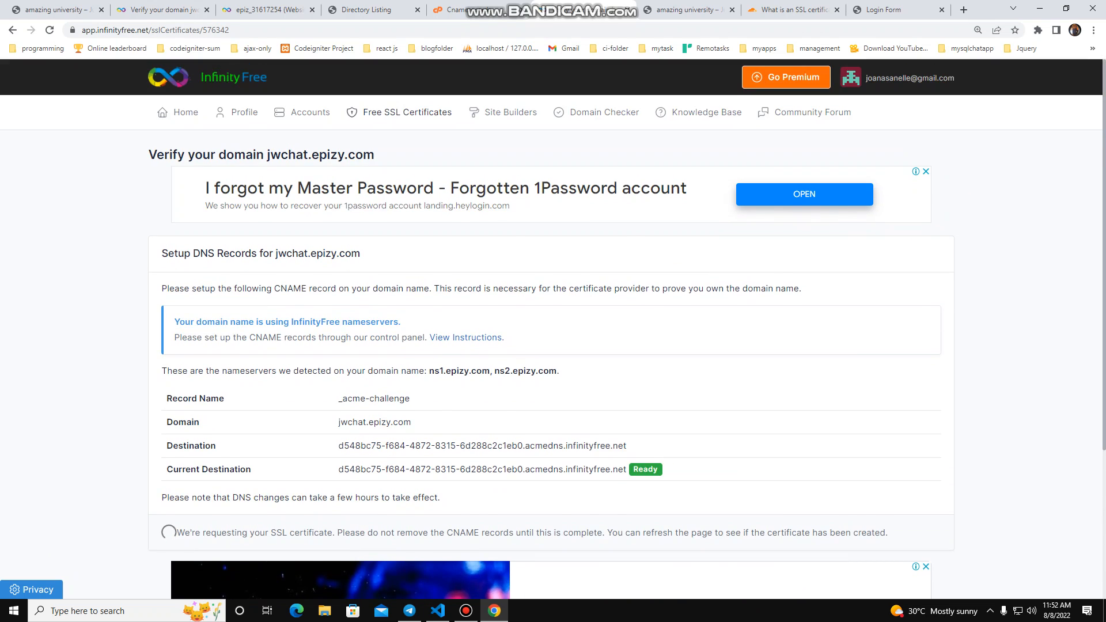
scroll(553, 329, "down", 1)
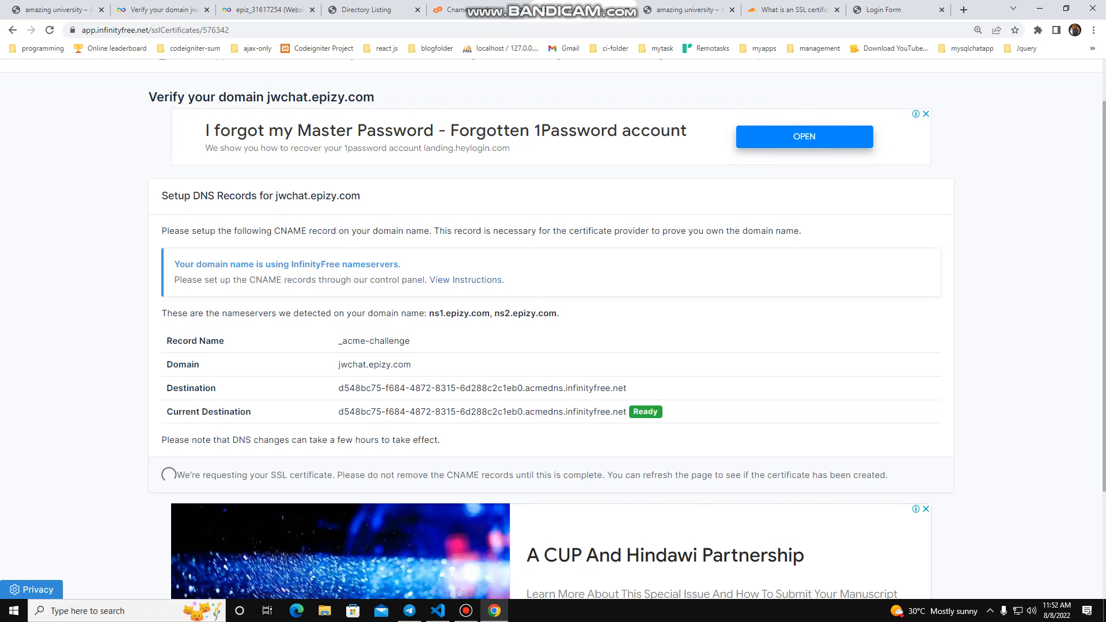
Close the Directory Listing page and review the custom CNAME records, the jwchat.epizy.com verification page and its hosting account page.
left_click(370, 10)
left_click(417, 10)
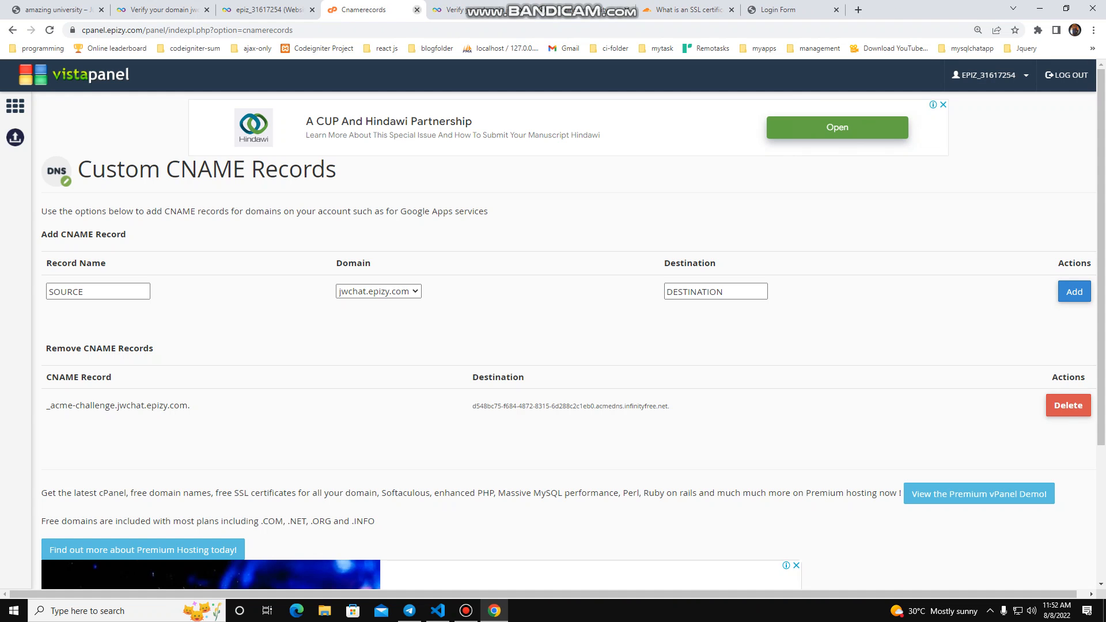
left_click(168, 10)
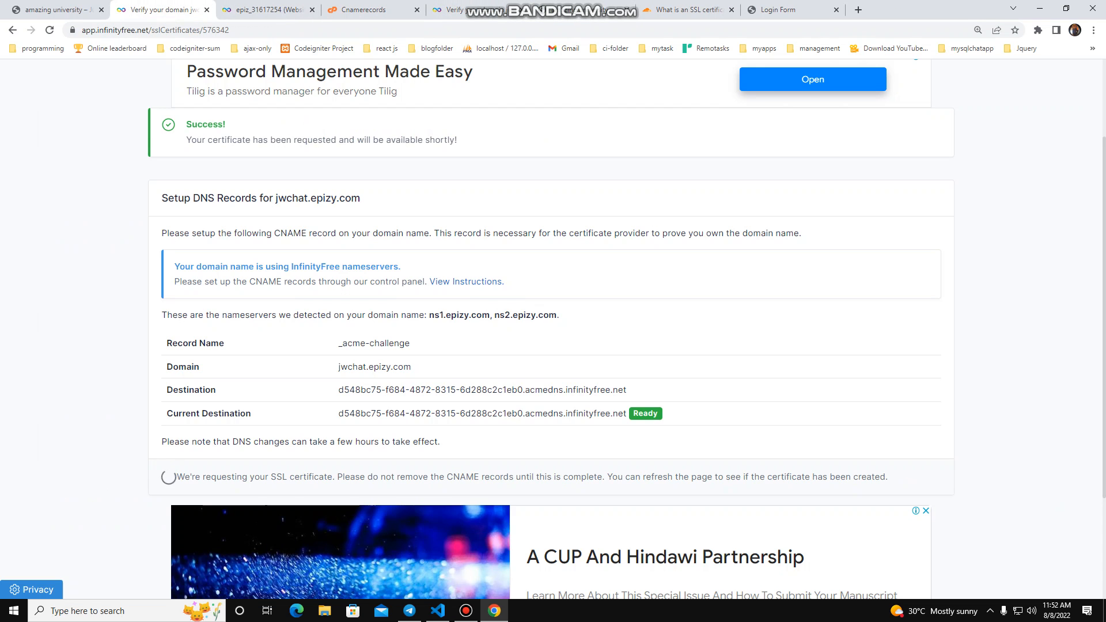
left_click(263, 10)
scroll(553, 328, "up", 2)
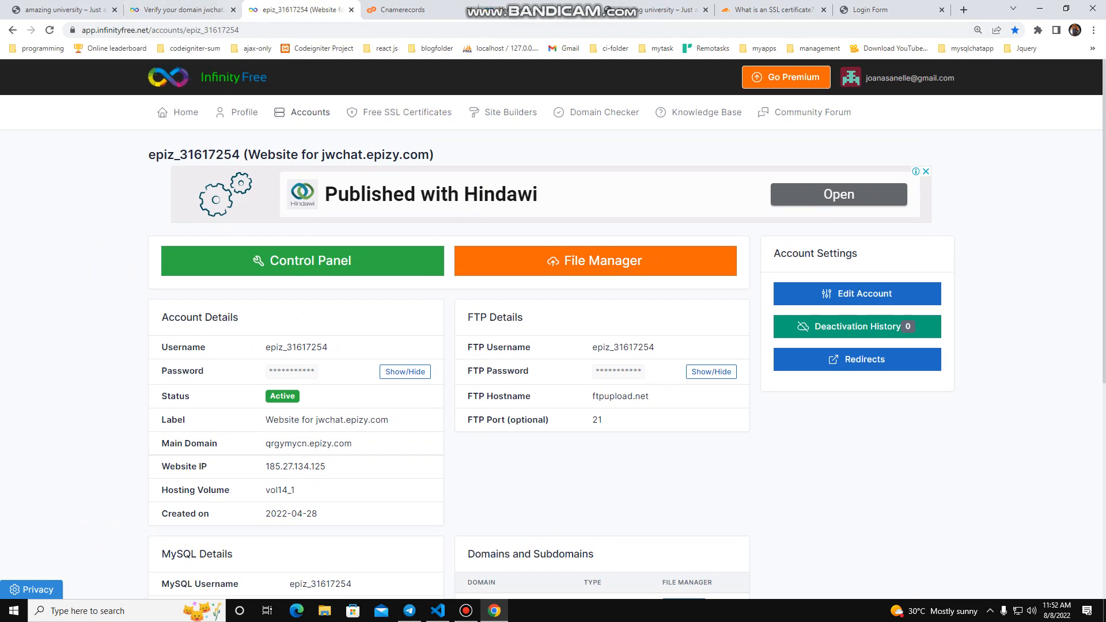
Recheck the _acme-challenge CNAME record against the details and request state on the jwchat.epizy.com verification page, reloading where needed.
left_click(181, 10)
key("ctrl+Tab")
key("ctrl+Tab")
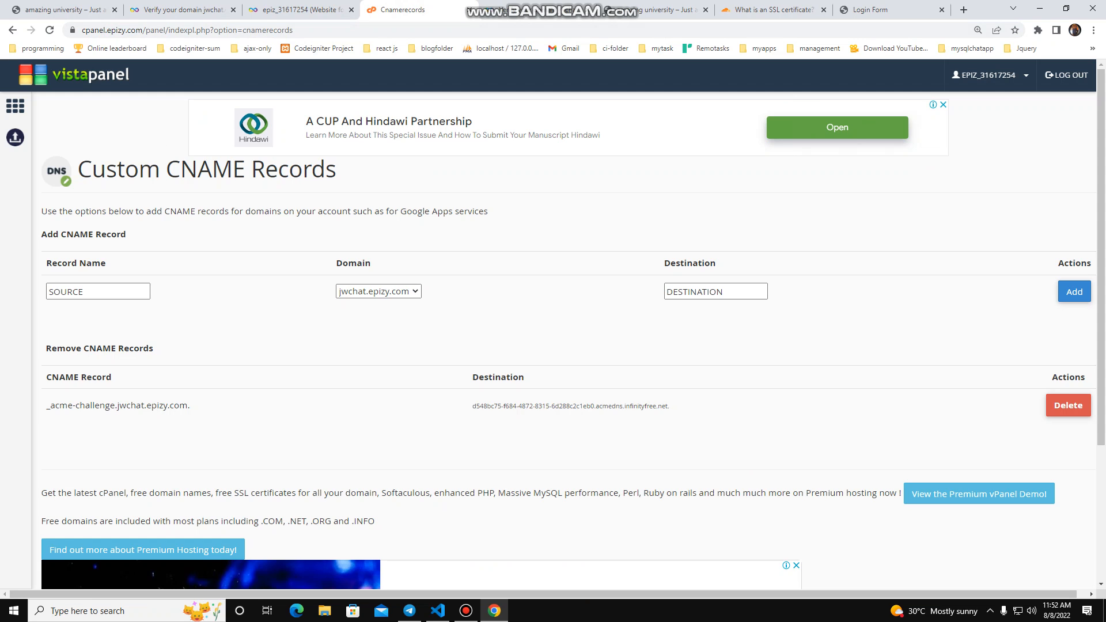
left_click(49, 29)
left_click(180, 10)
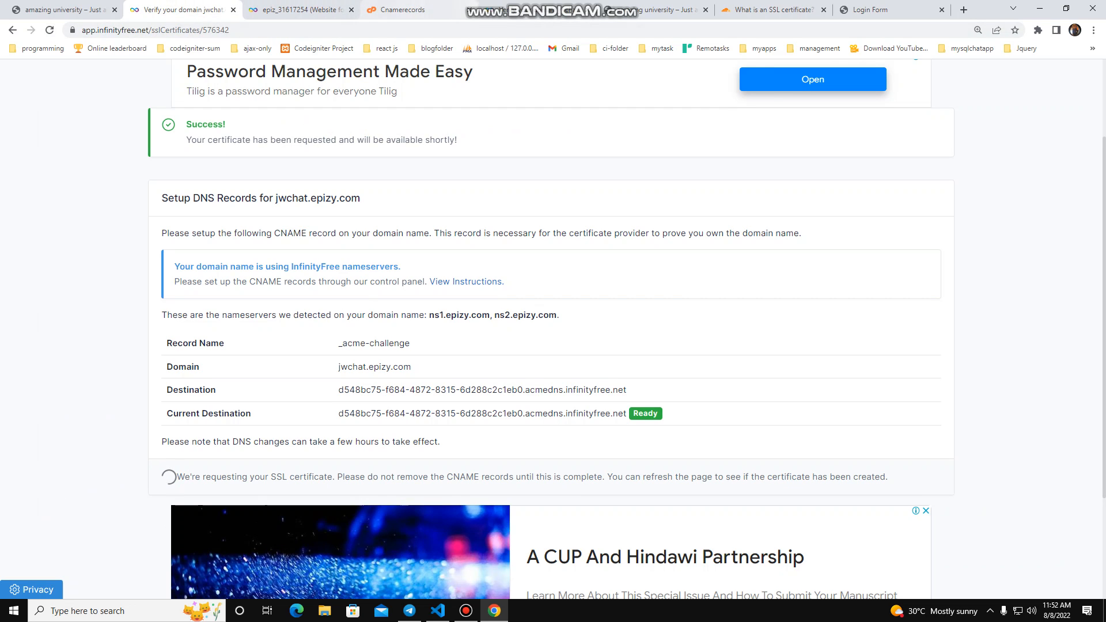
left_click(525, 10)
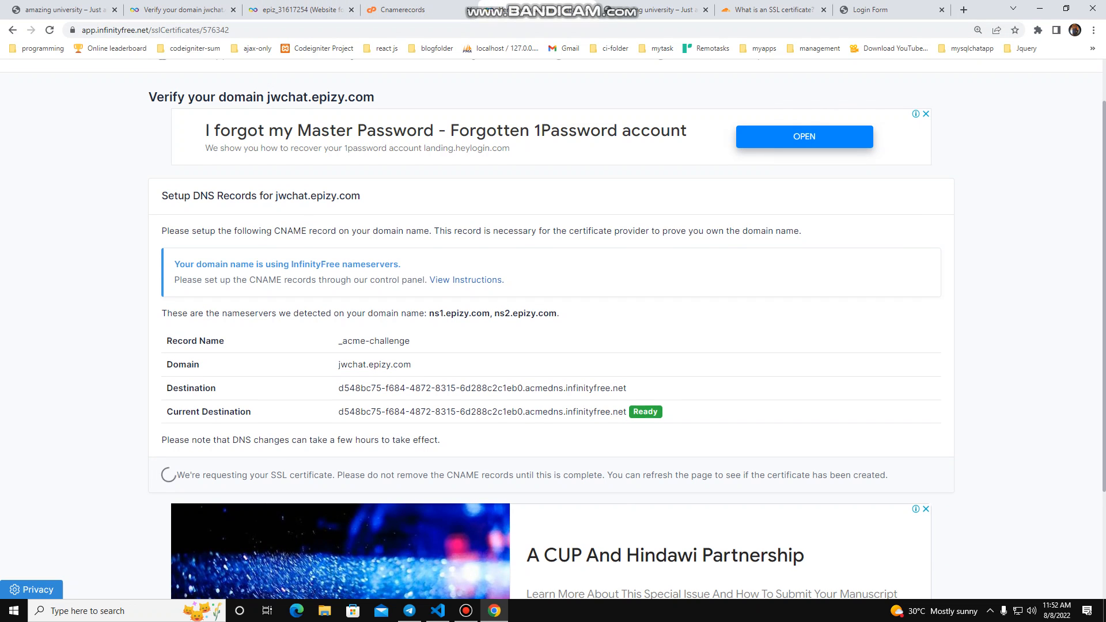
scroll(553, 346, "up", 1)
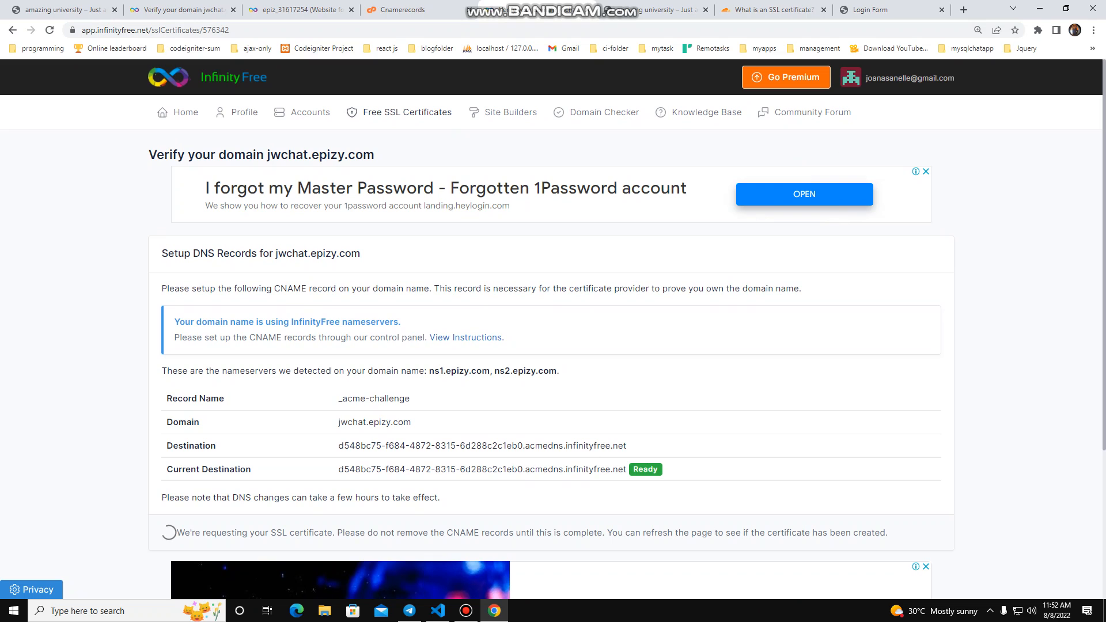
Check the secure connection of the sanelle.epizy.com university site and return to the jwchat.epizy.com verification page.
left_click(63, 10)
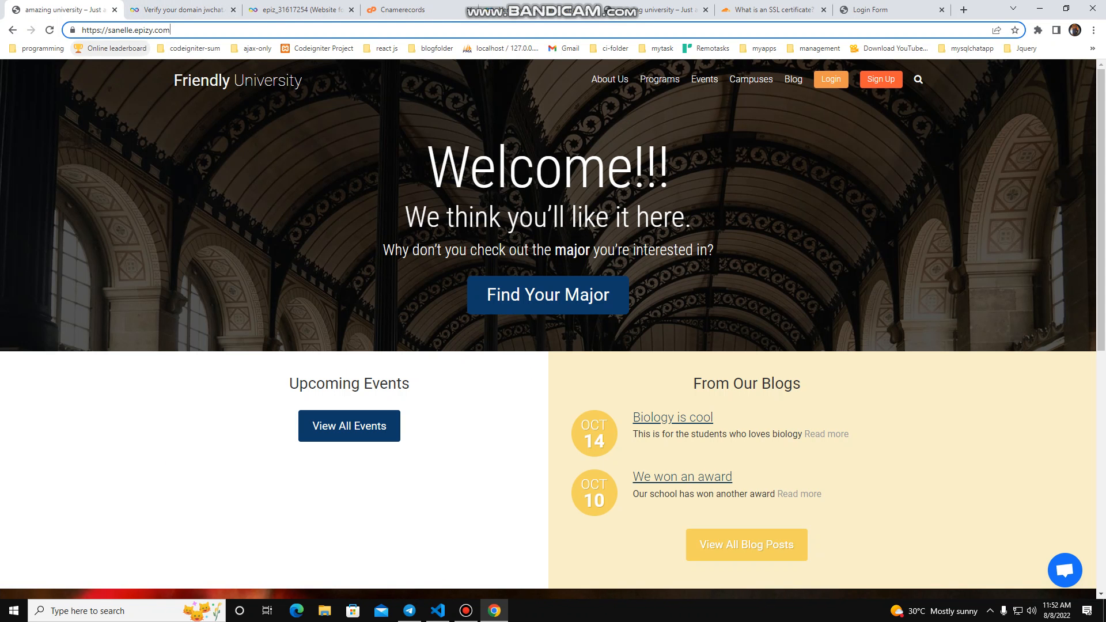
left_click(73, 30)
left_click(179, 10)
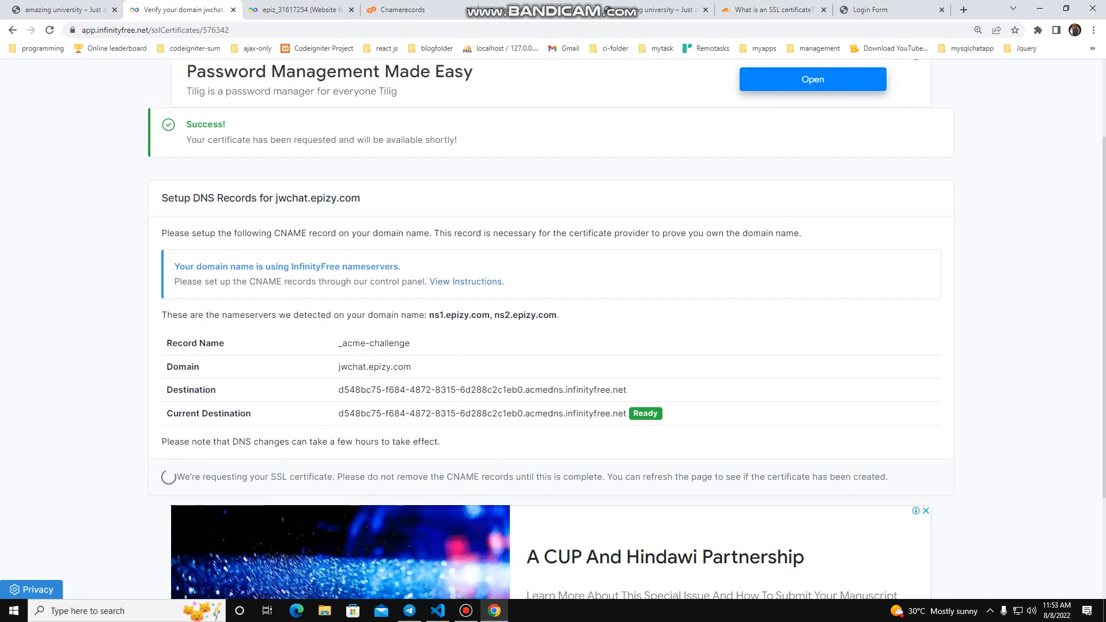
scroll(553, 323, "up", 2)
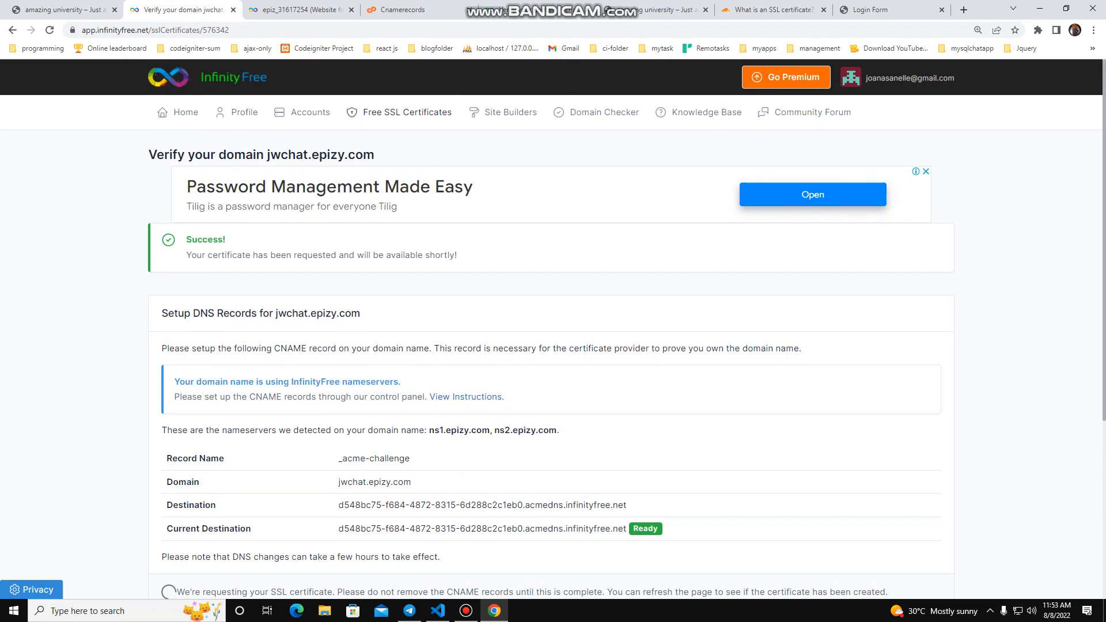
left_click(466, 611)
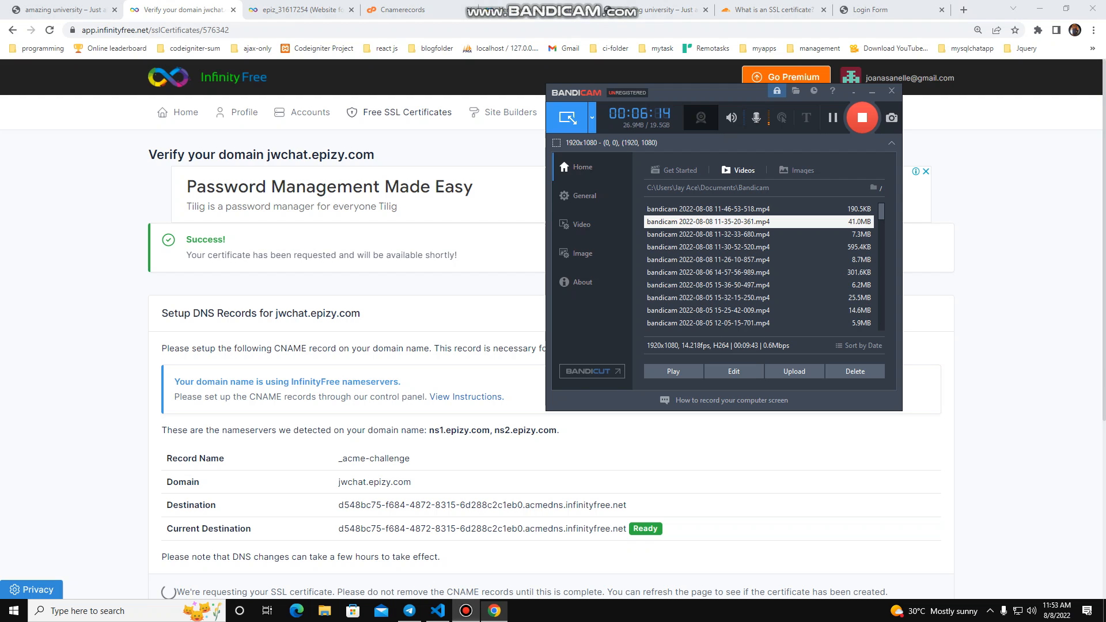
left_click(872, 91)
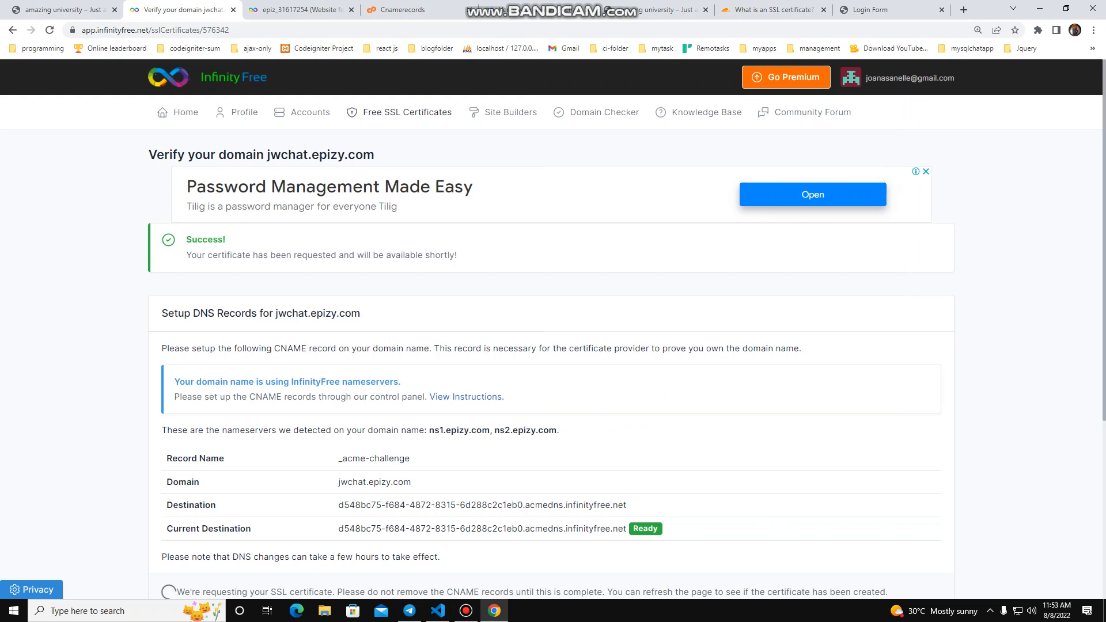
Open the control panel of the jwchat.epizy.com hosting account and look through its sections down to CNAME Records.
left_click(296, 9)
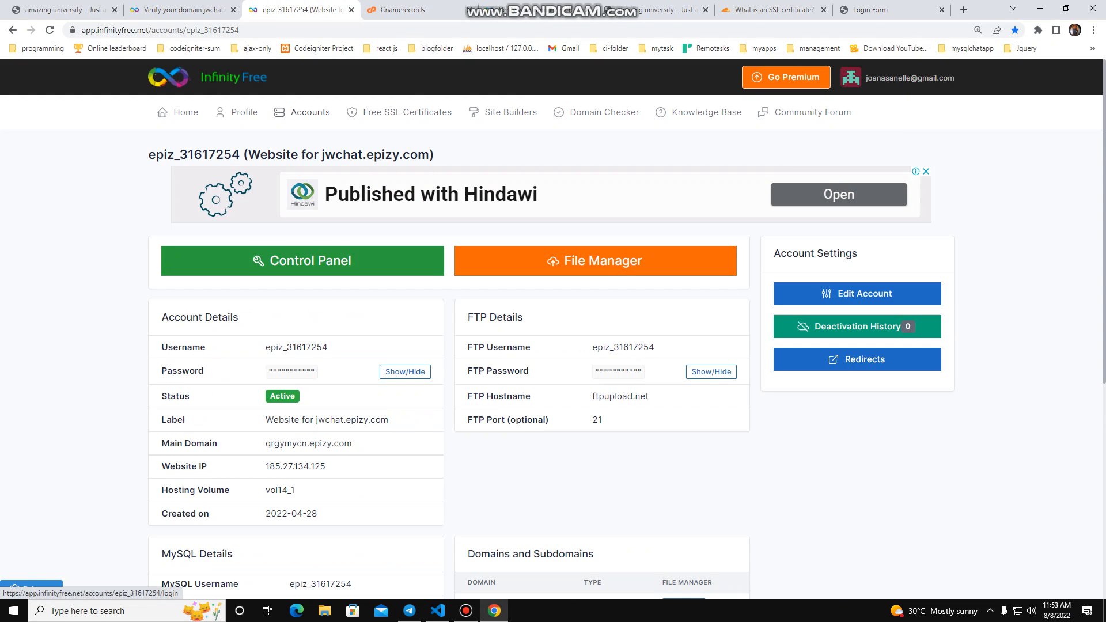
left_click(302, 261)
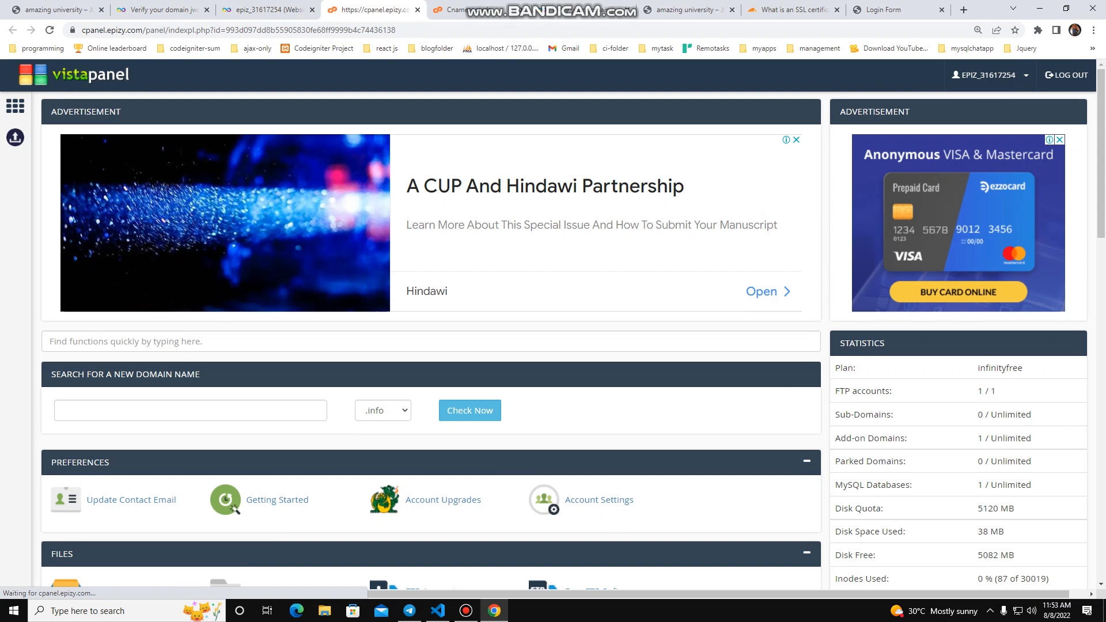
scroll(553, 334, "down", 2)
scroll(432, 334, "down", 5)
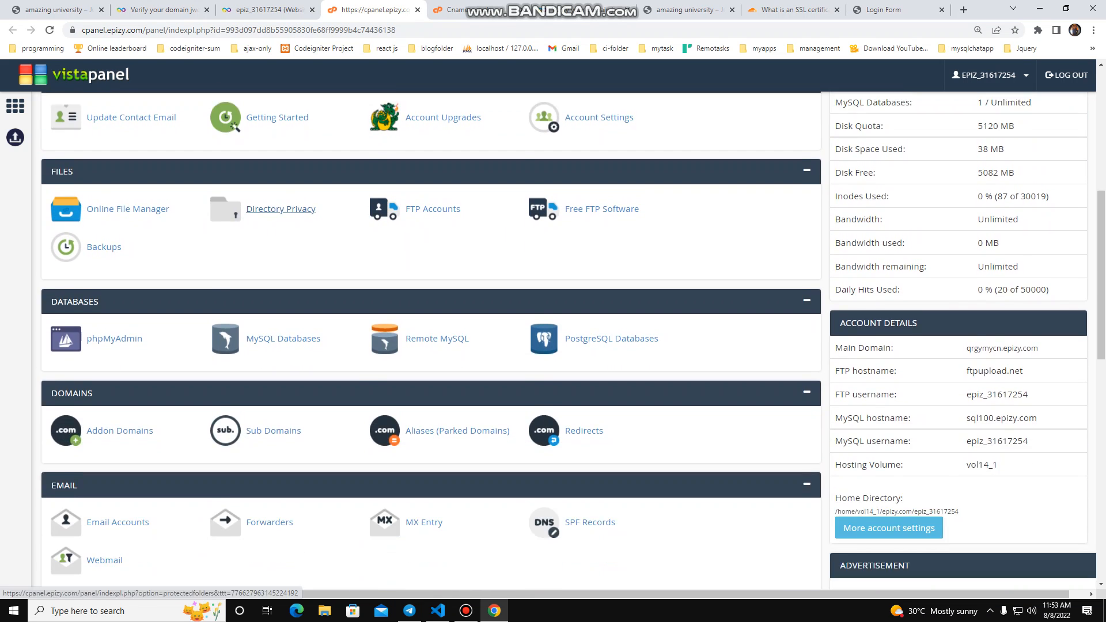
scroll(432, 340, "down", 2)
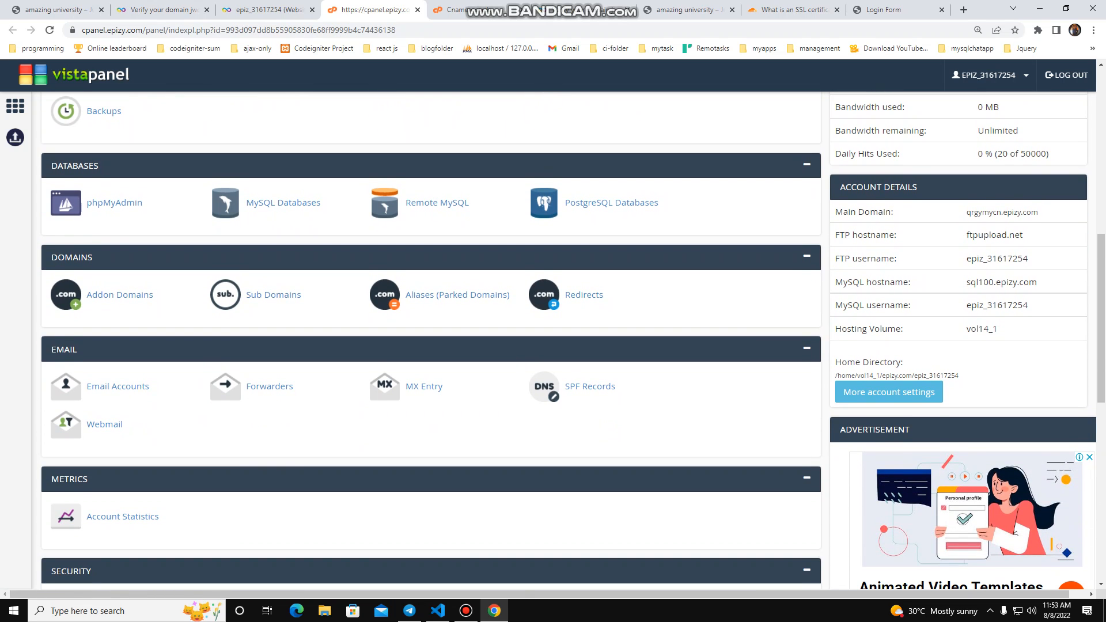
scroll(279, 389, "down", 7)
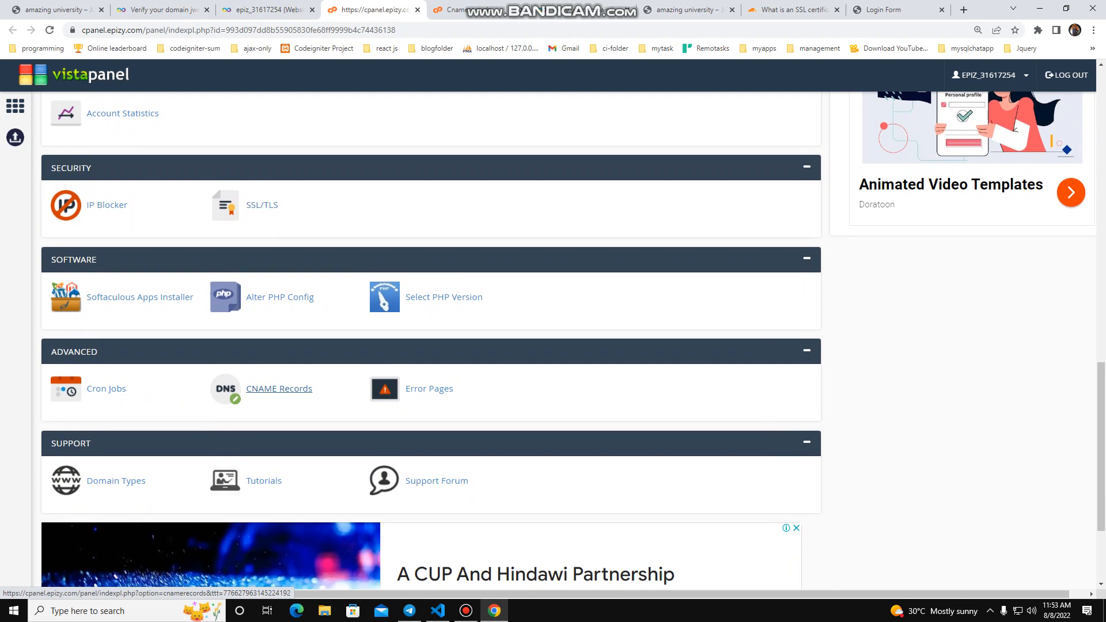
scroll(279, 388, "up", 13)
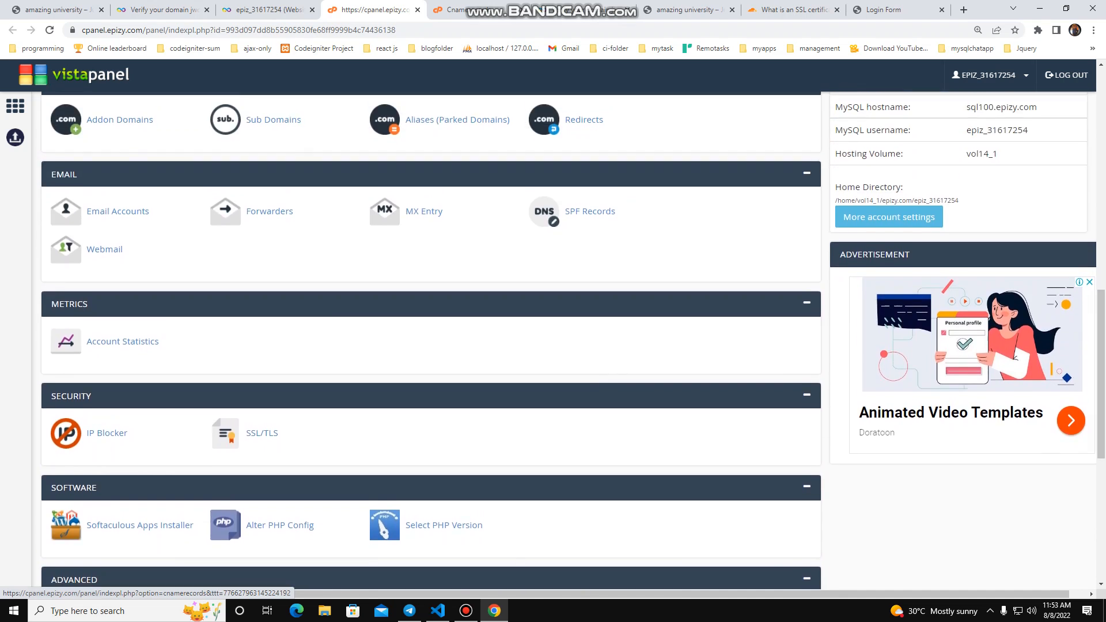
scroll(431, 340, "up", 2)
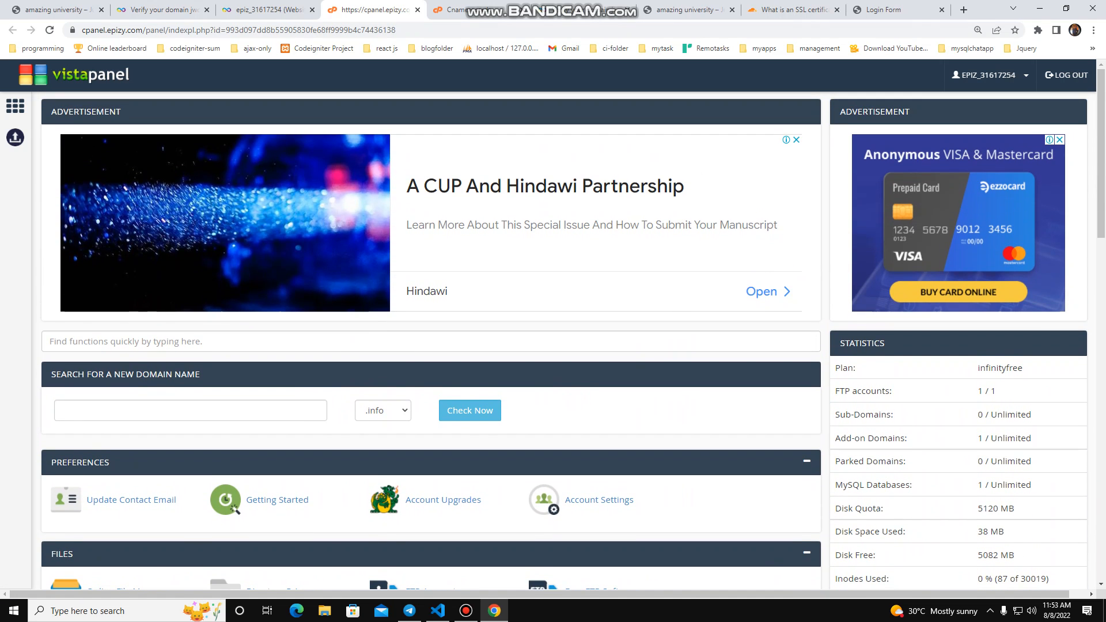
Review the jwchat.epizy.com account's domains, go back to the hosting accounts list and reopen that account.
left_click(265, 10)
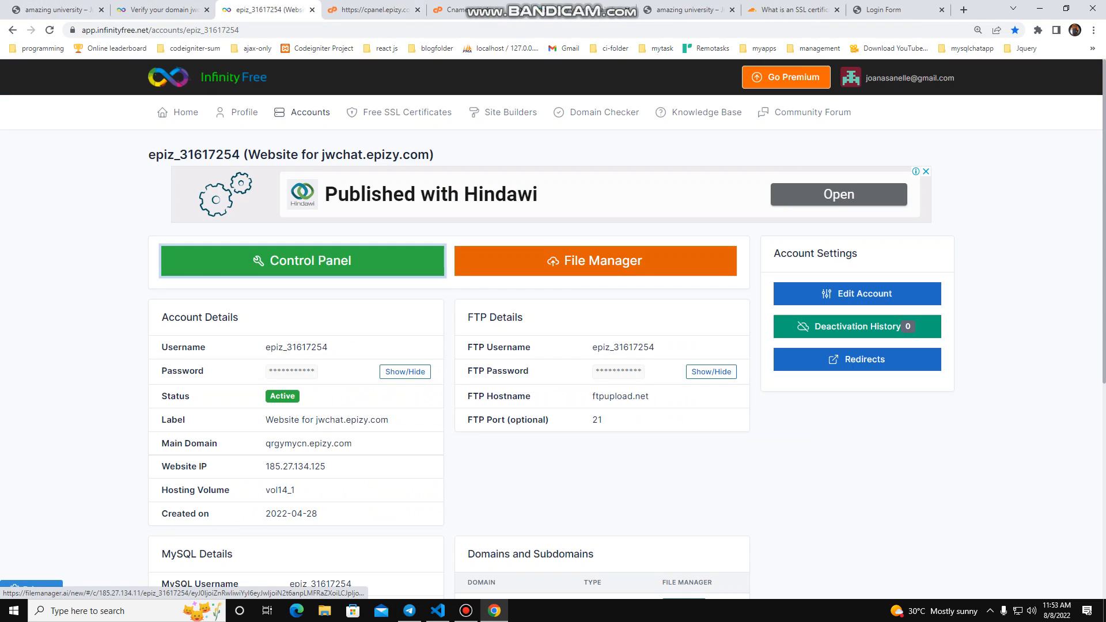
scroll(553, 328, "down", 5)
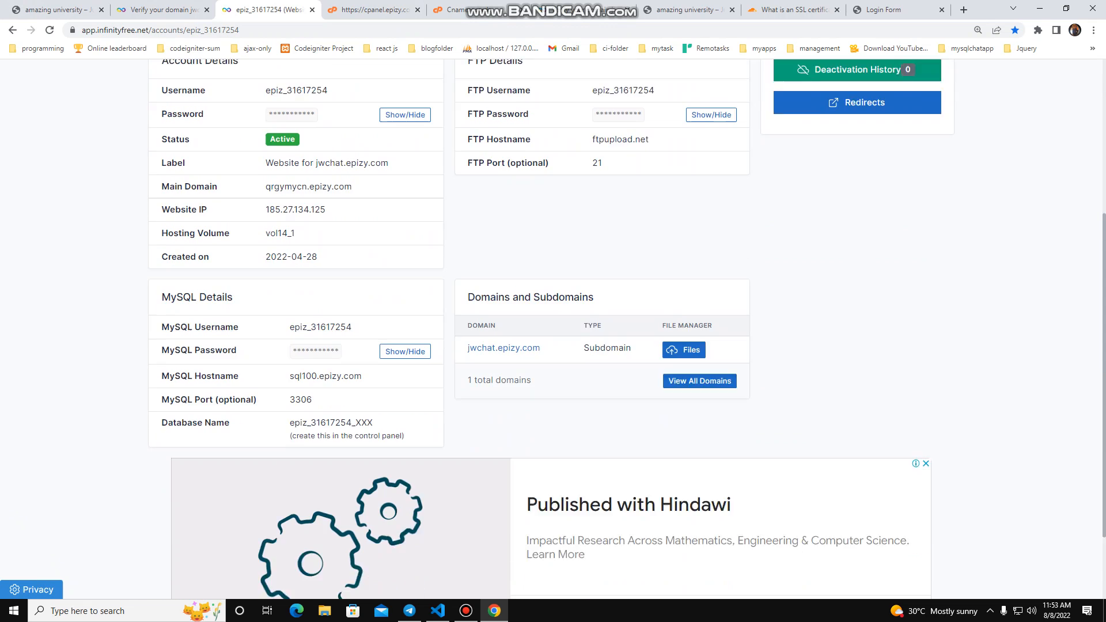
scroll(553, 328, "up", 5)
left_click(12, 30)
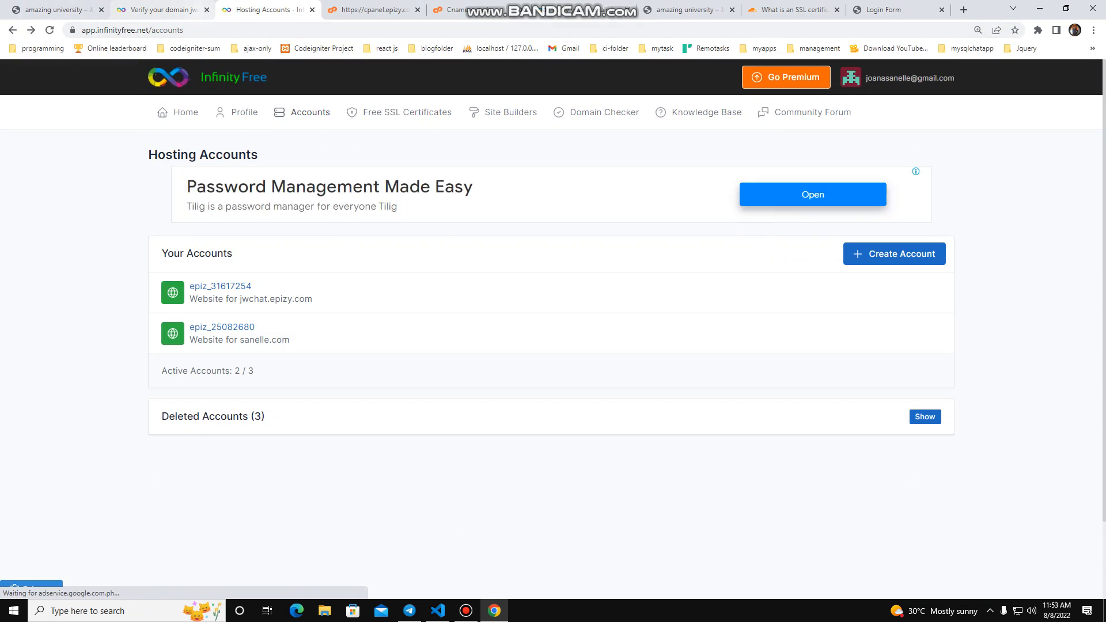
left_click(161, 9)
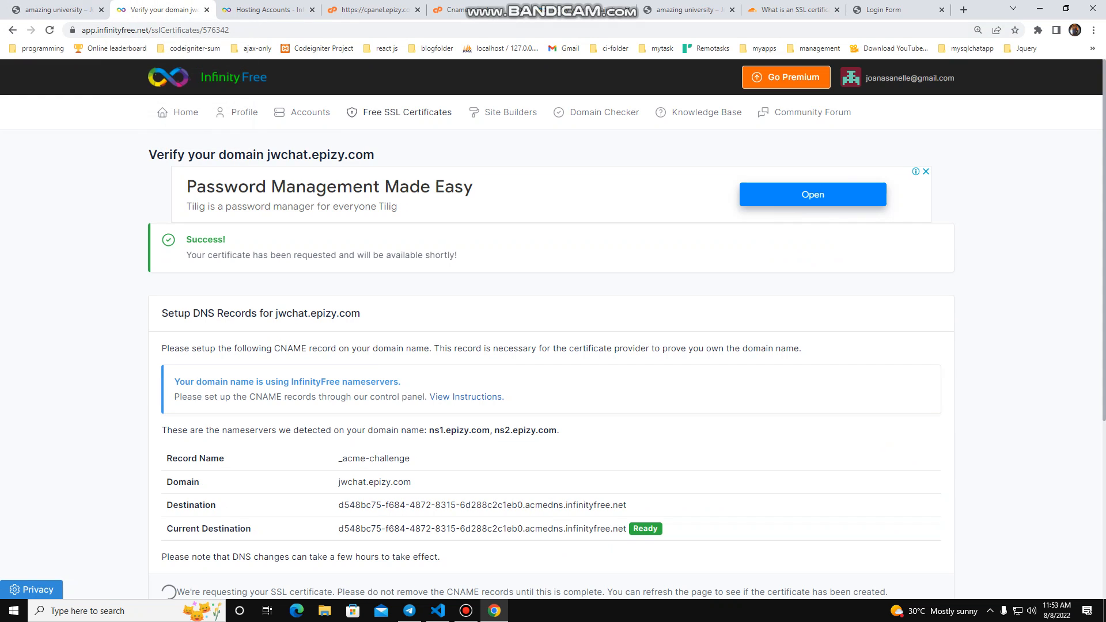
left_click(265, 10)
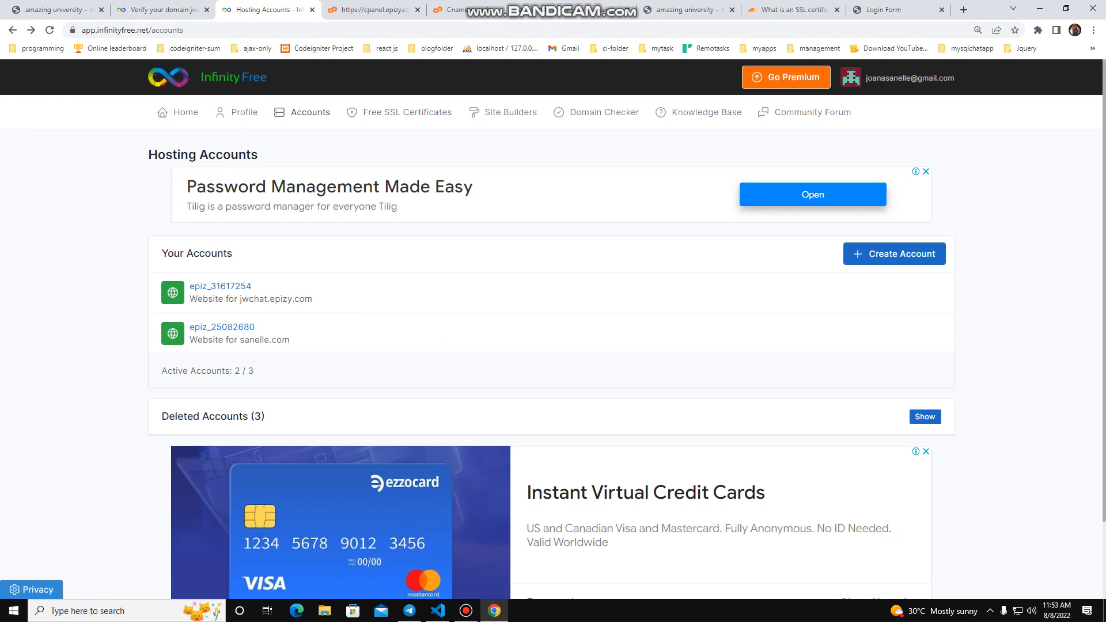
left_click(221, 286)
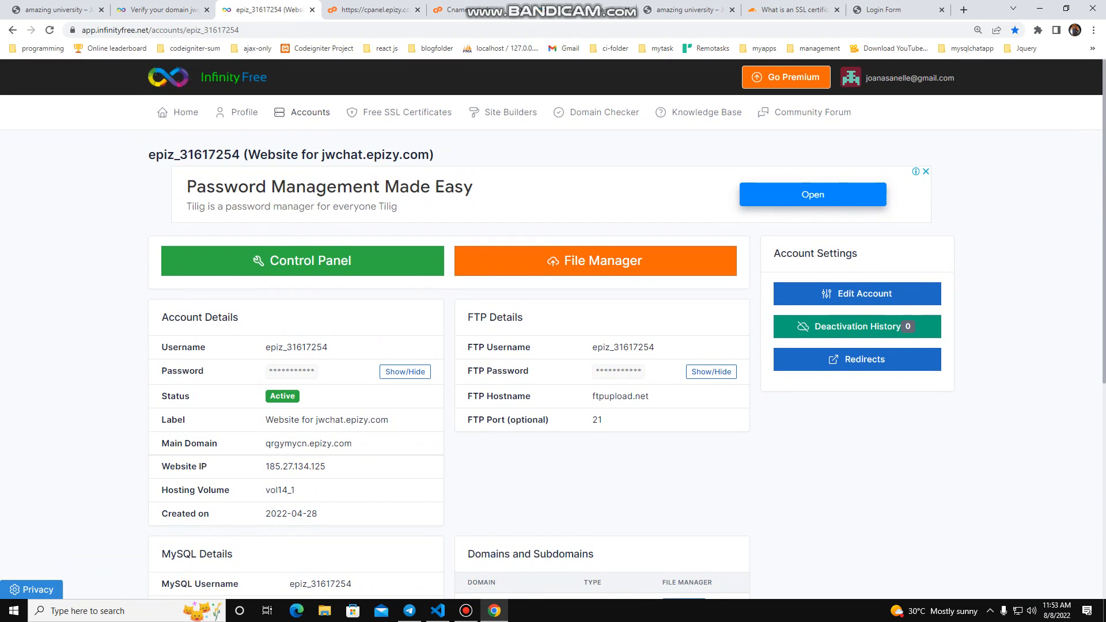
Open the list of free SSL certificates and compare the jwchat.epizy.com entry with its verification page.
left_click(407, 113)
left_click(163, 10)
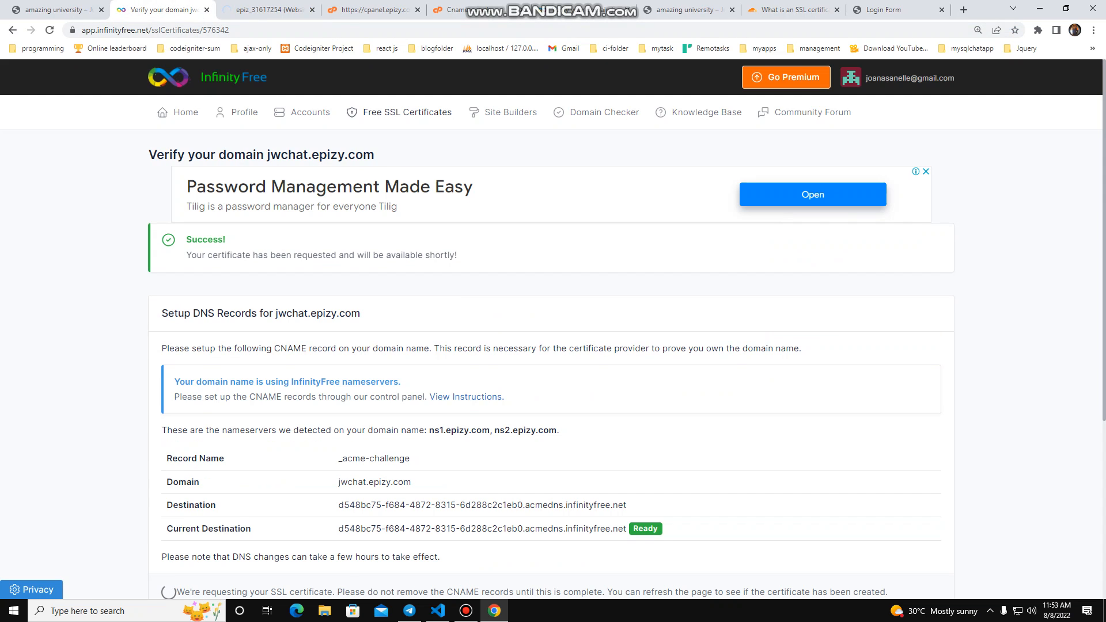
left_click(266, 9)
left_click(374, 9)
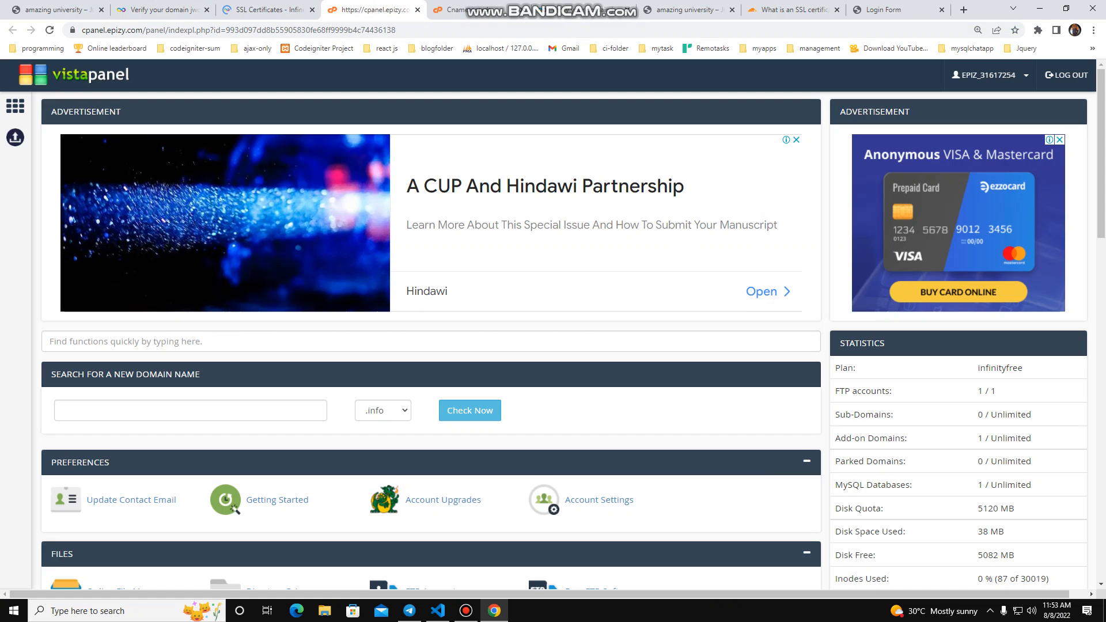
left_click(266, 10)
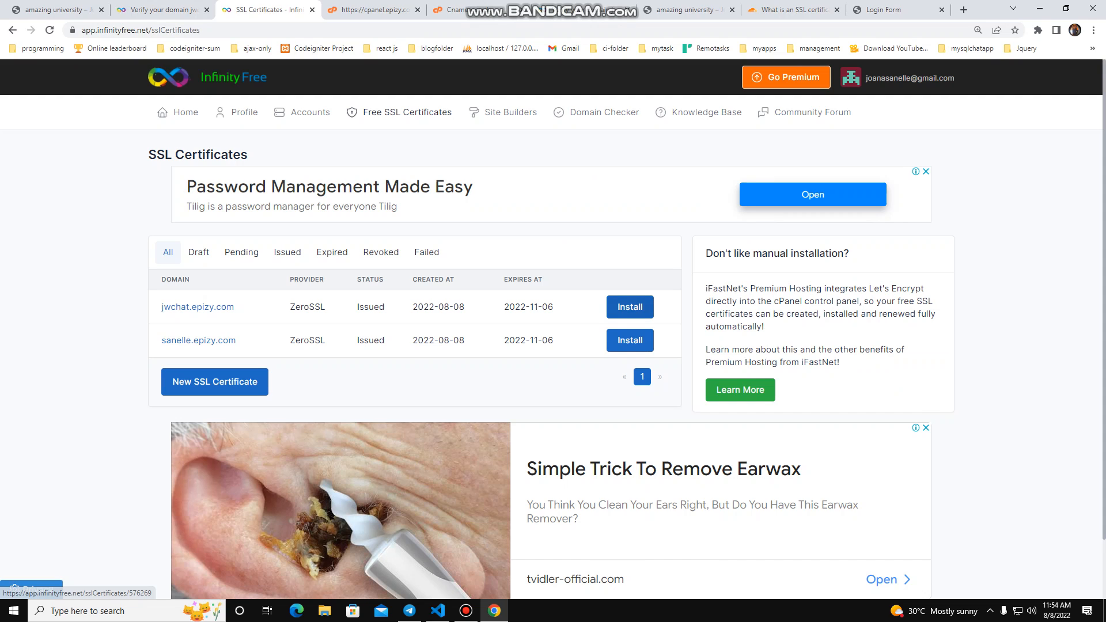
left_click(164, 10)
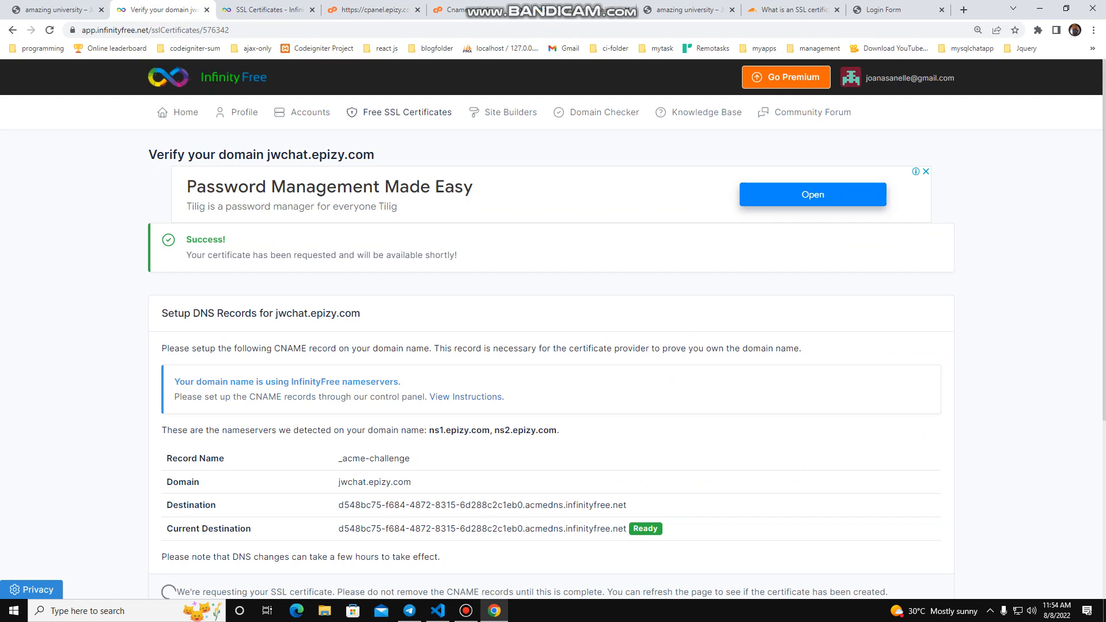
left_click(269, 10)
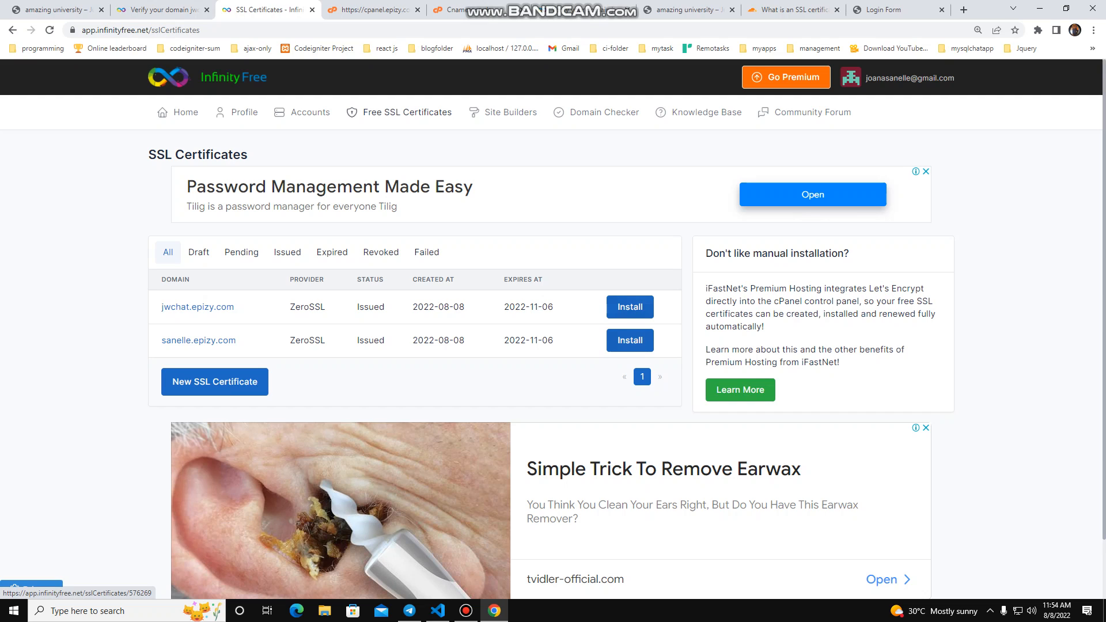
Open the installation page of the sanelle.epizy.com certificate and examine its details and installation status.
left_click(630, 340)
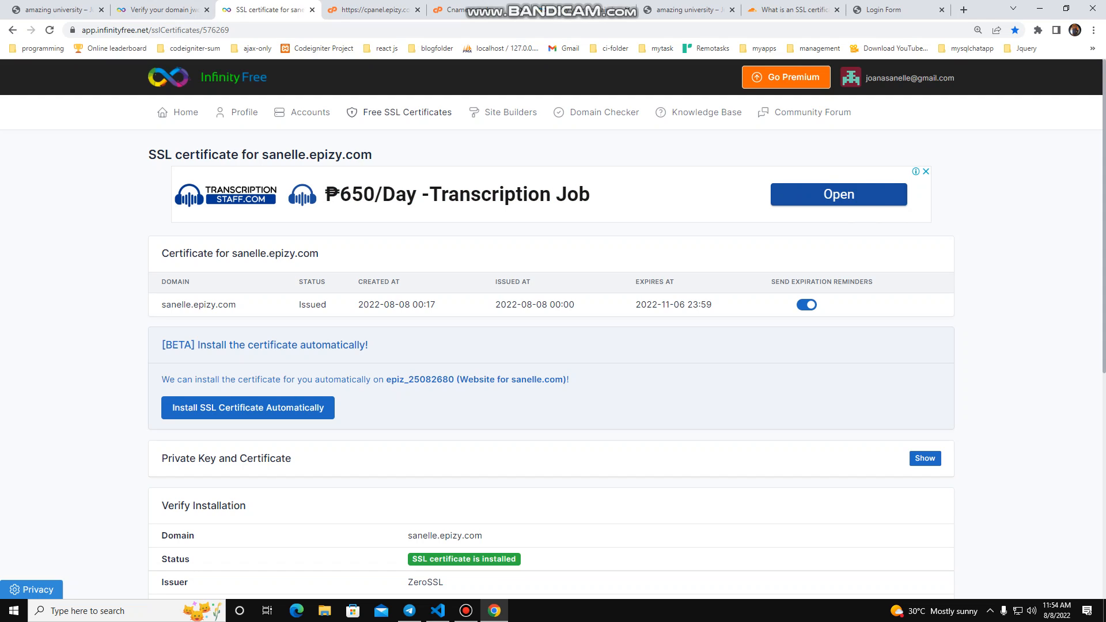
scroll(553, 346, "down", 2)
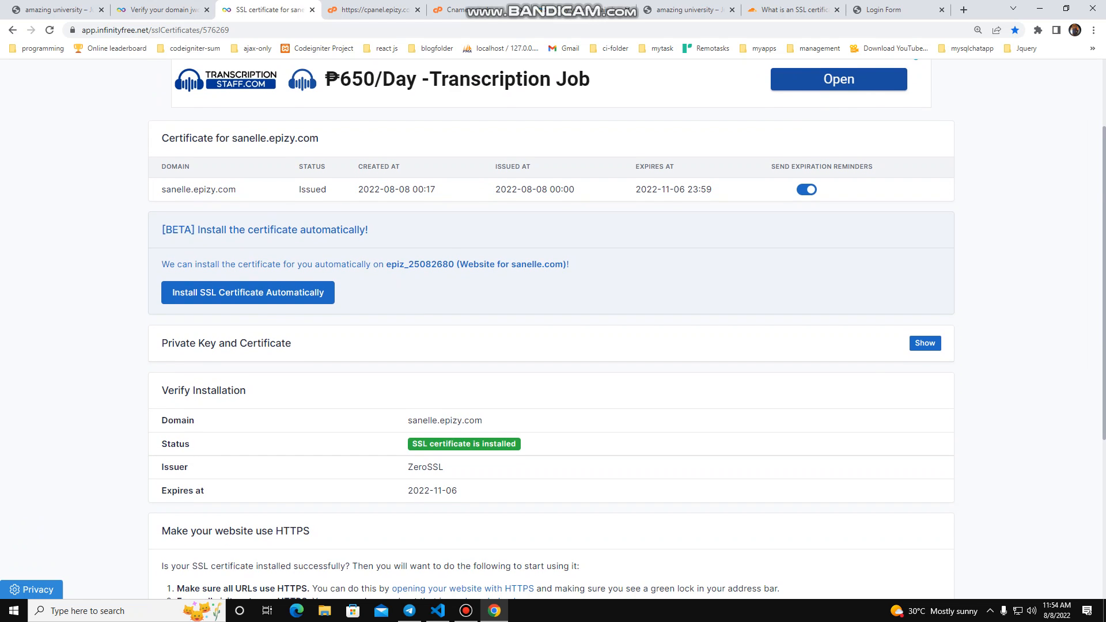
scroll(553, 345, "down", 2)
scroll(553, 346, "up", 1)
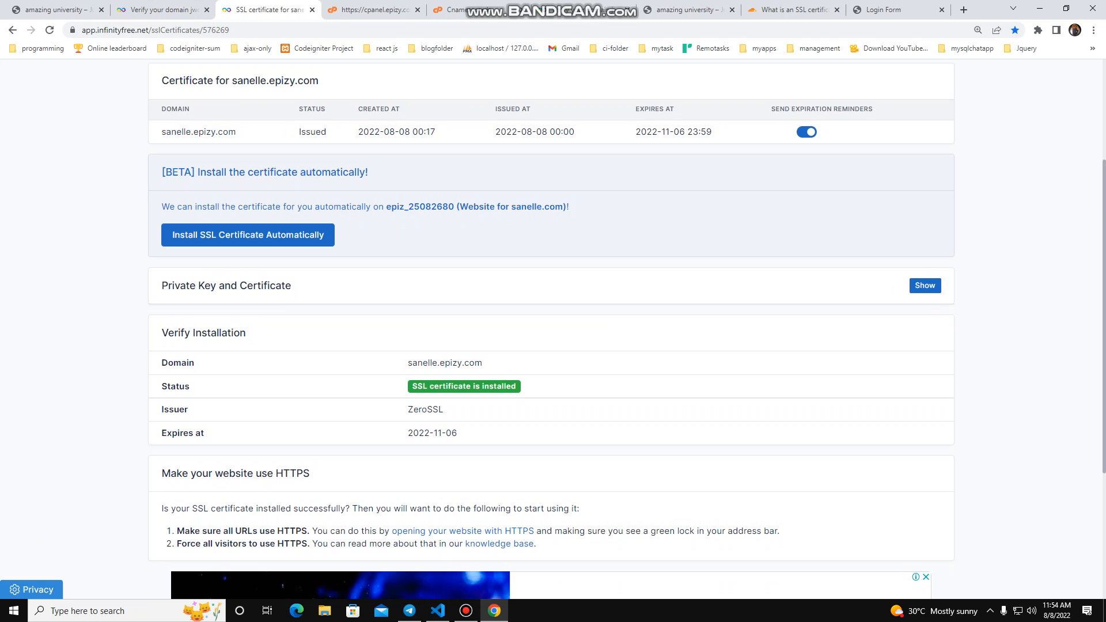
left_click(466, 611)
left_click(466, 610)
Return to the SSL certificates list and open the installation page of the jwchat.epizy.com certificate.
left_click(12, 30)
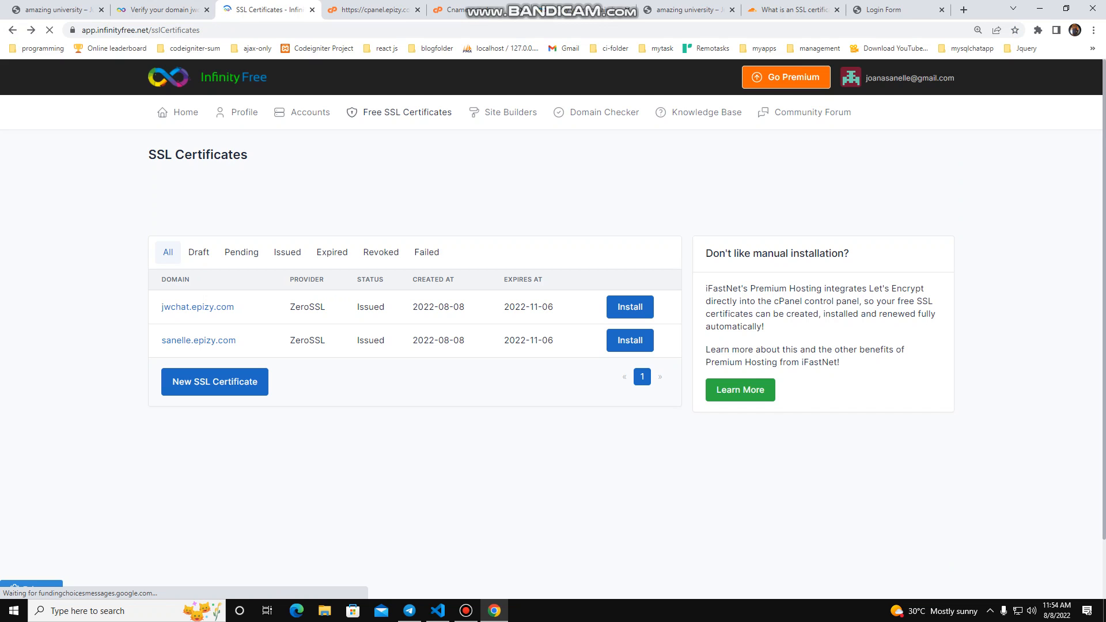
left_click(630, 306)
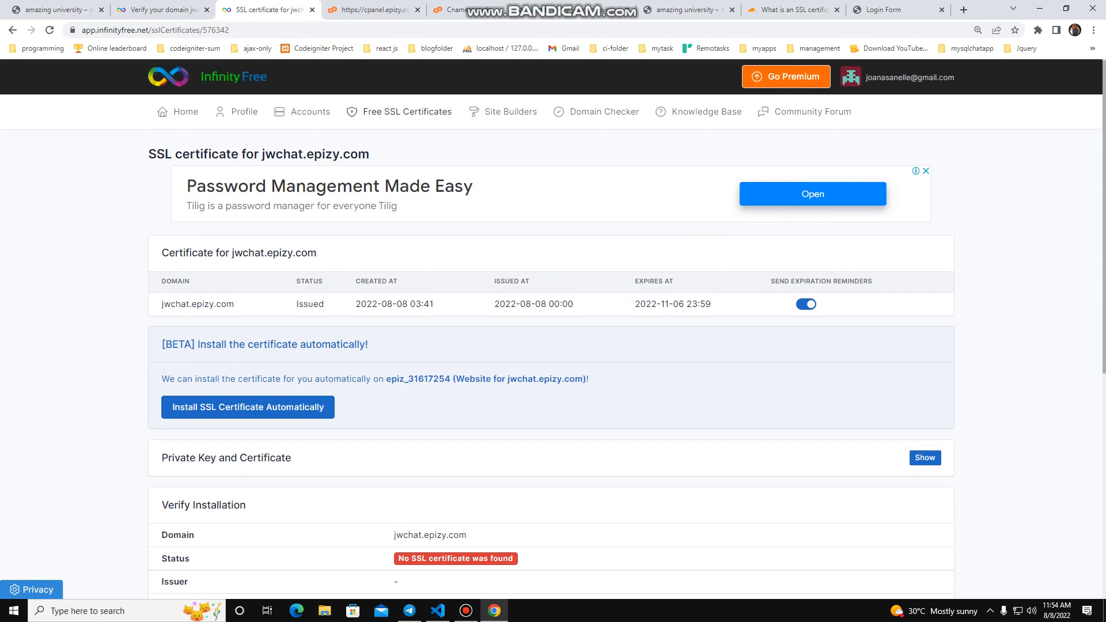
Review the jwchat.epizy.com certificate's details and installation status, and try to install the certificate automatically.
scroll(553, 346, "down", 1)
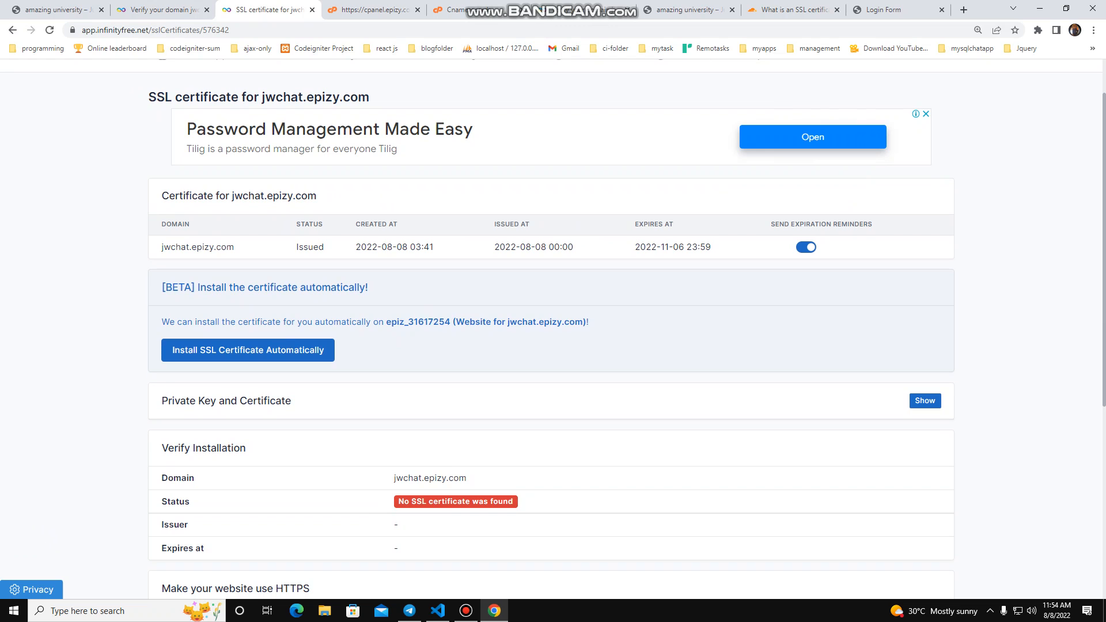
scroll(553, 346, "down", 2)
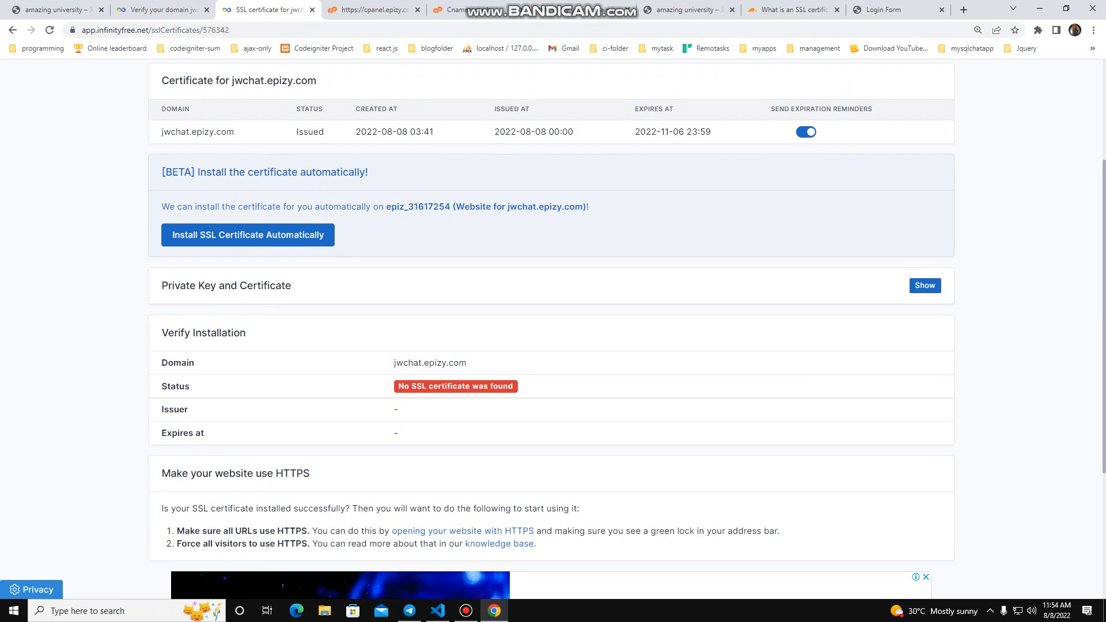
scroll(553, 345, "up", 2)
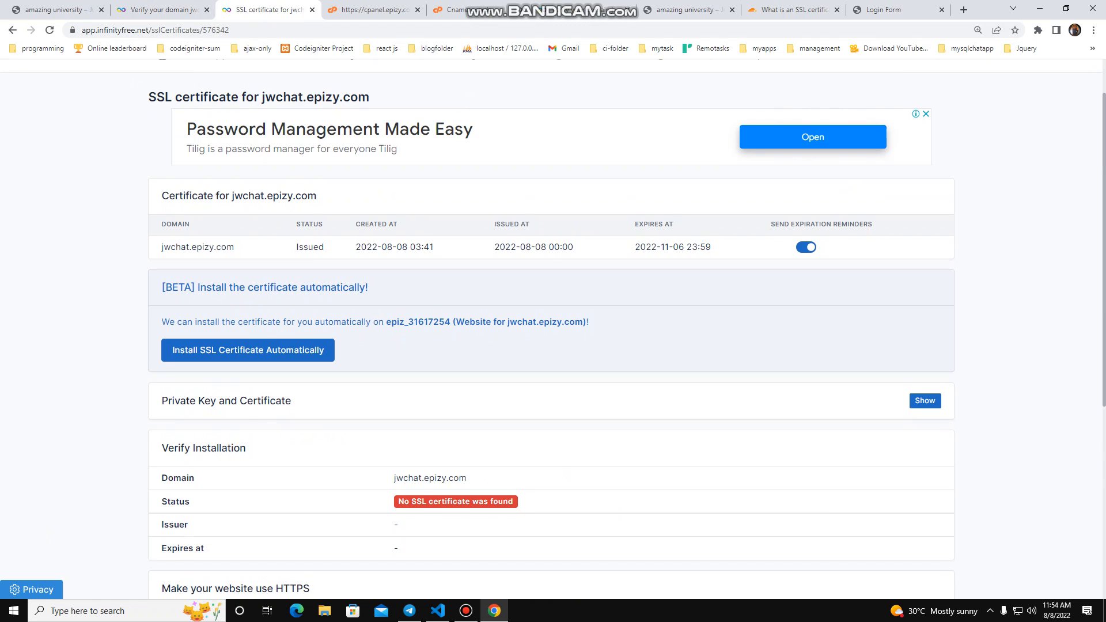
scroll(553, 345, "down", 2)
scroll(553, 346, "up", 3)
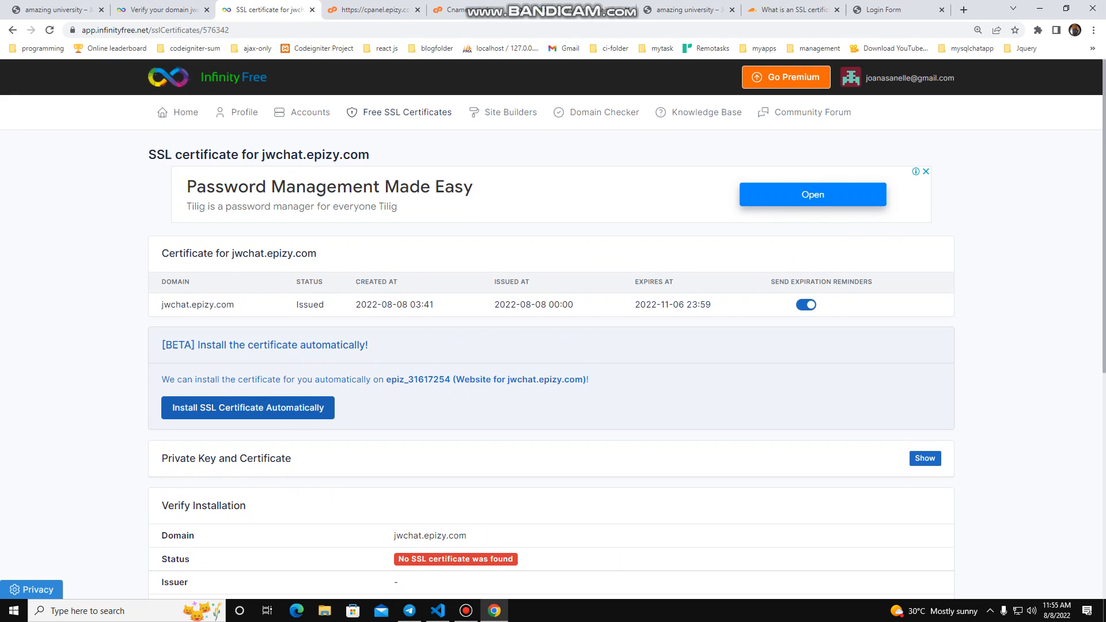
left_click(247, 407)
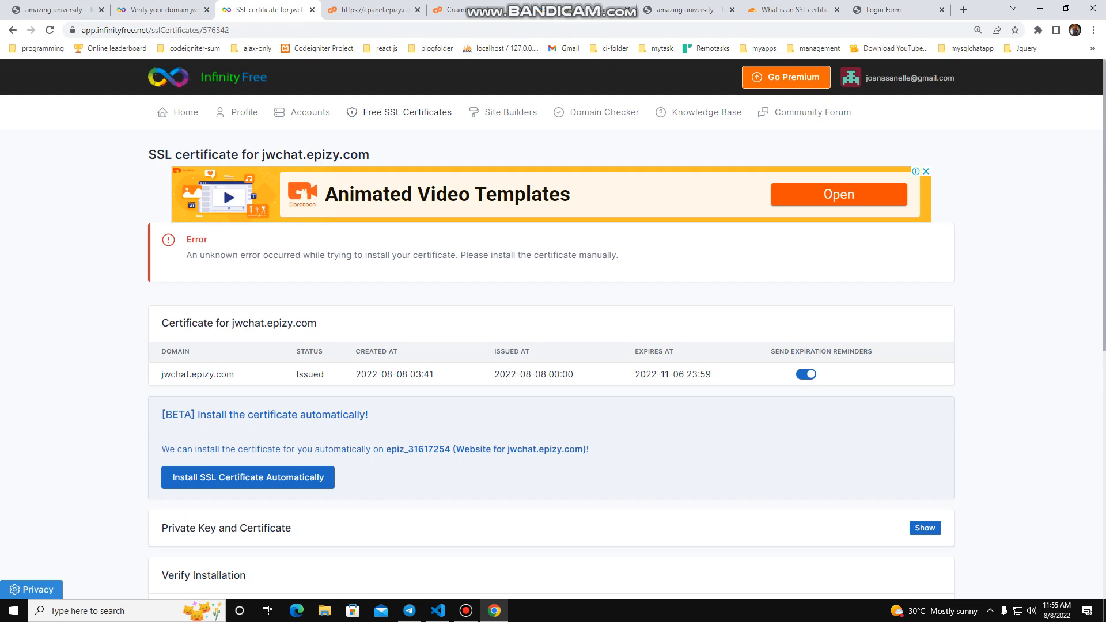
Examine the jwchat.epizy.com certificate page for the outcome of the automatic installation and reload the page.
scroll(553, 329, "down", 2)
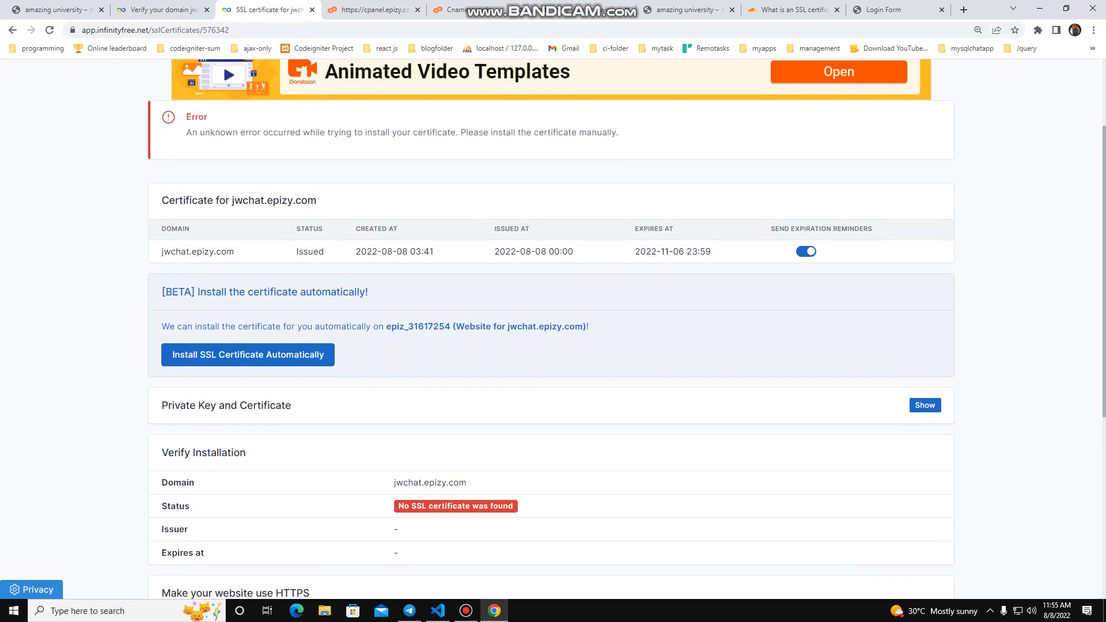
scroll(224, 65, "down", 1)
scroll(224, 64, "up", 3)
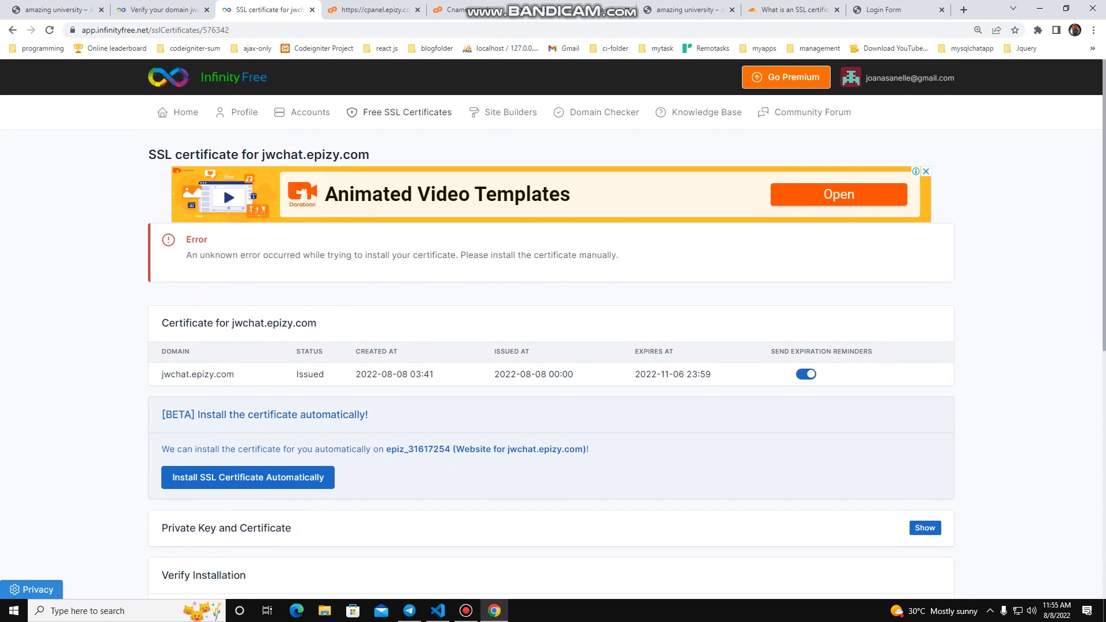
scroll(553, 328, "down", 4)
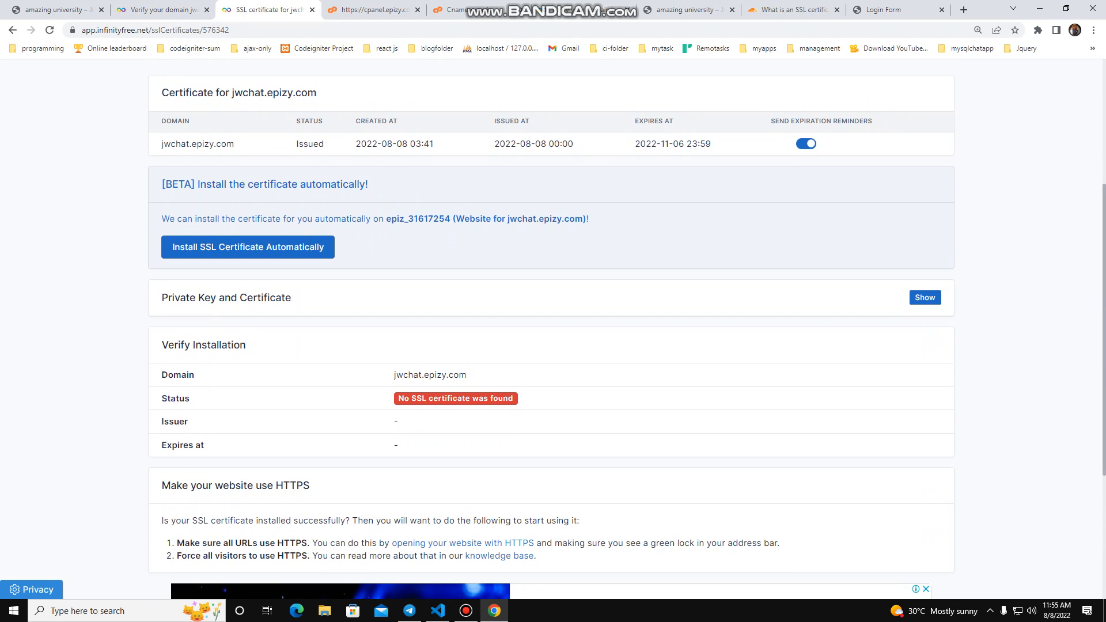
scroll(553, 329, "up", 3)
left_click(50, 30)
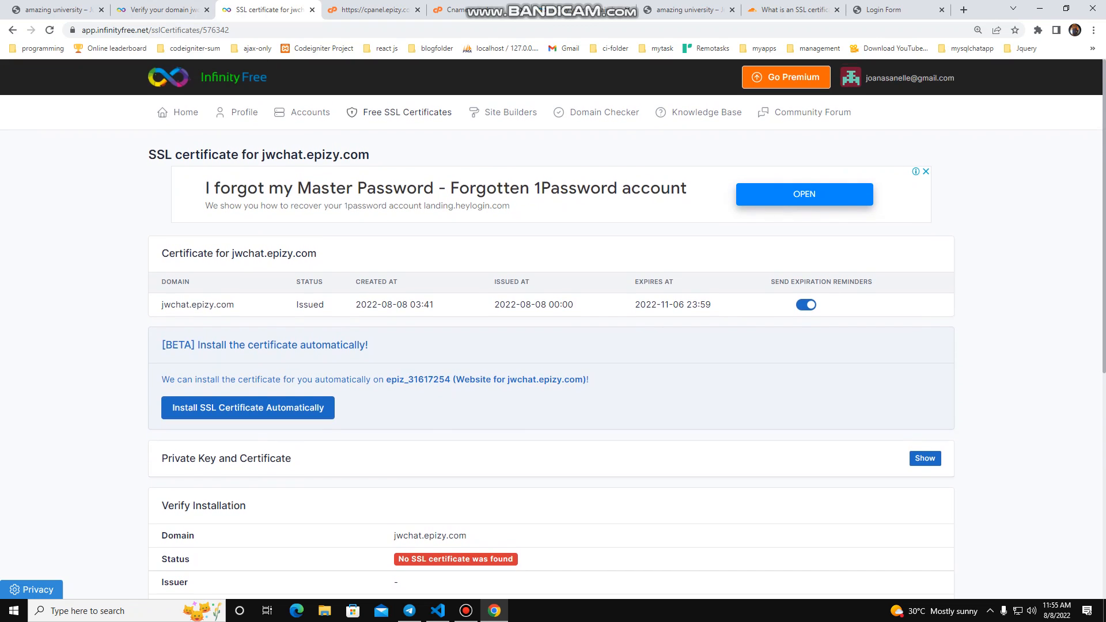
Check the jwchat.epizy.com verification page and its custom CNAME records, and reload the certificate's installation page.
left_click(162, 9)
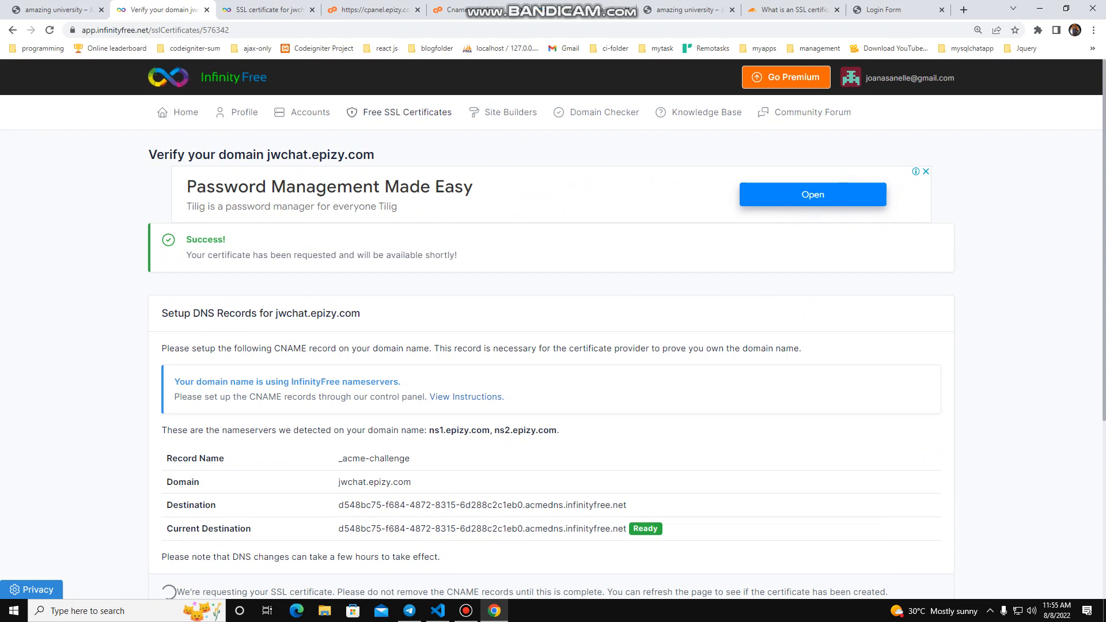
left_click(265, 10)
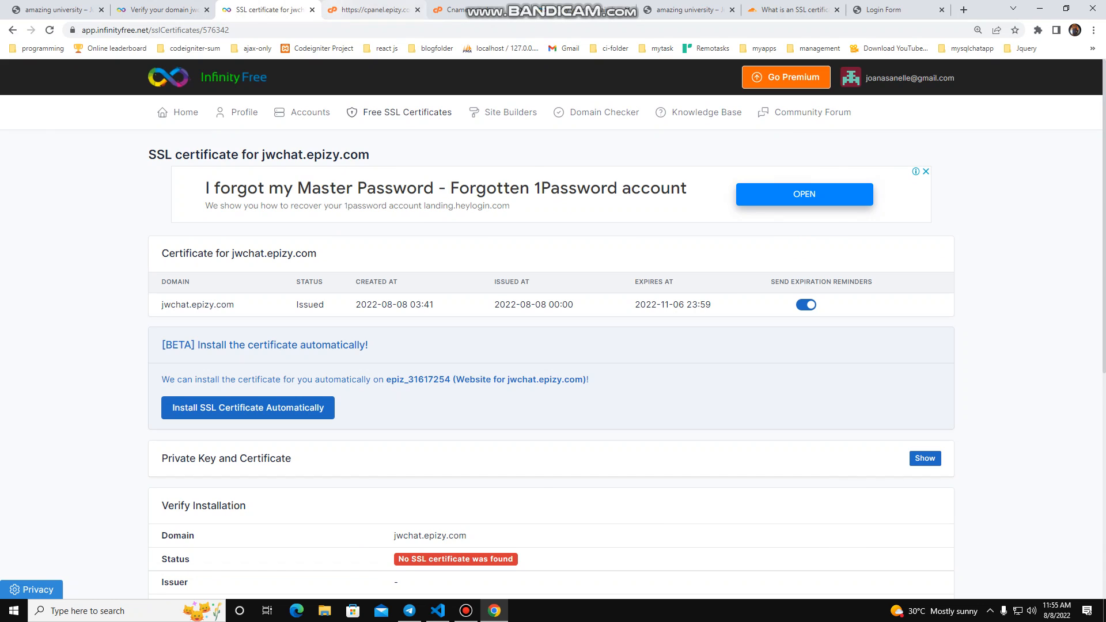
left_click(373, 10)
left_click(475, 9)
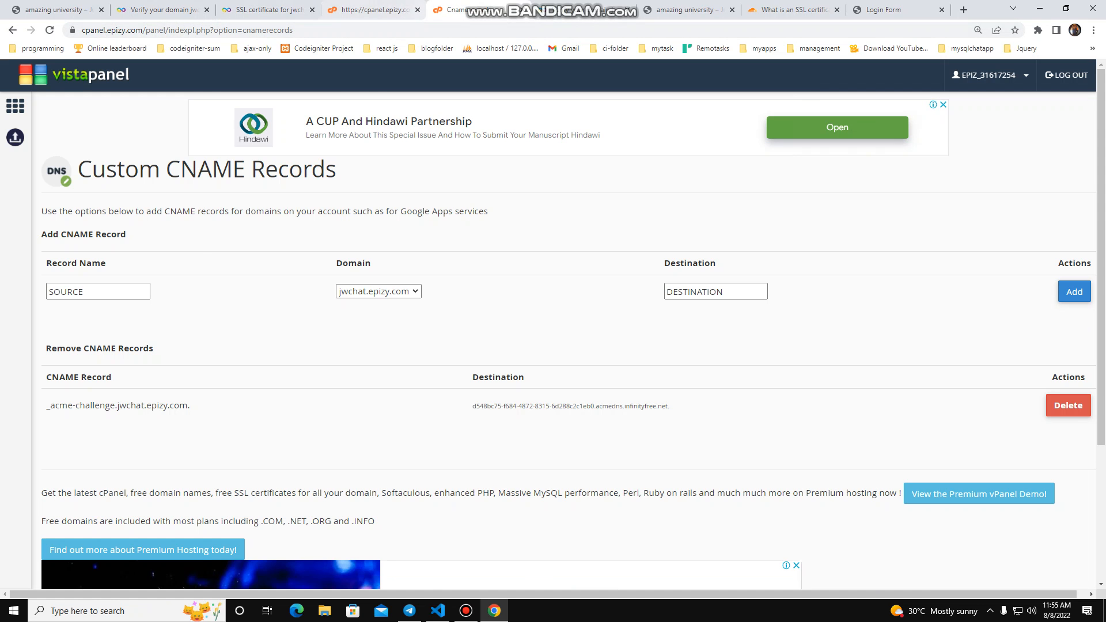
left_click(580, 9)
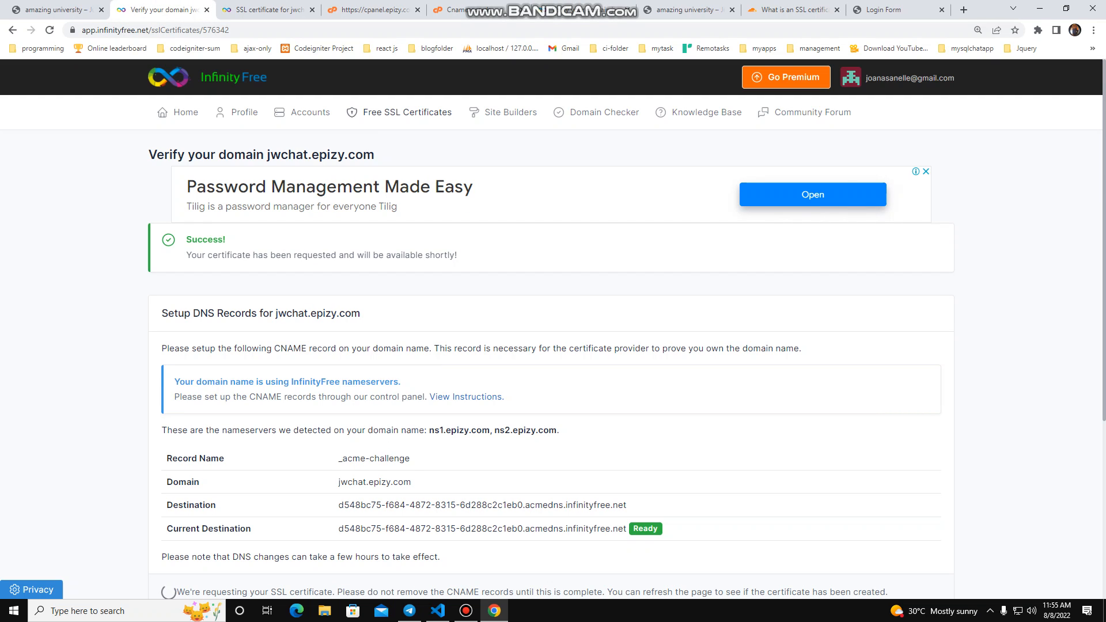
key("ctrl+Tab")
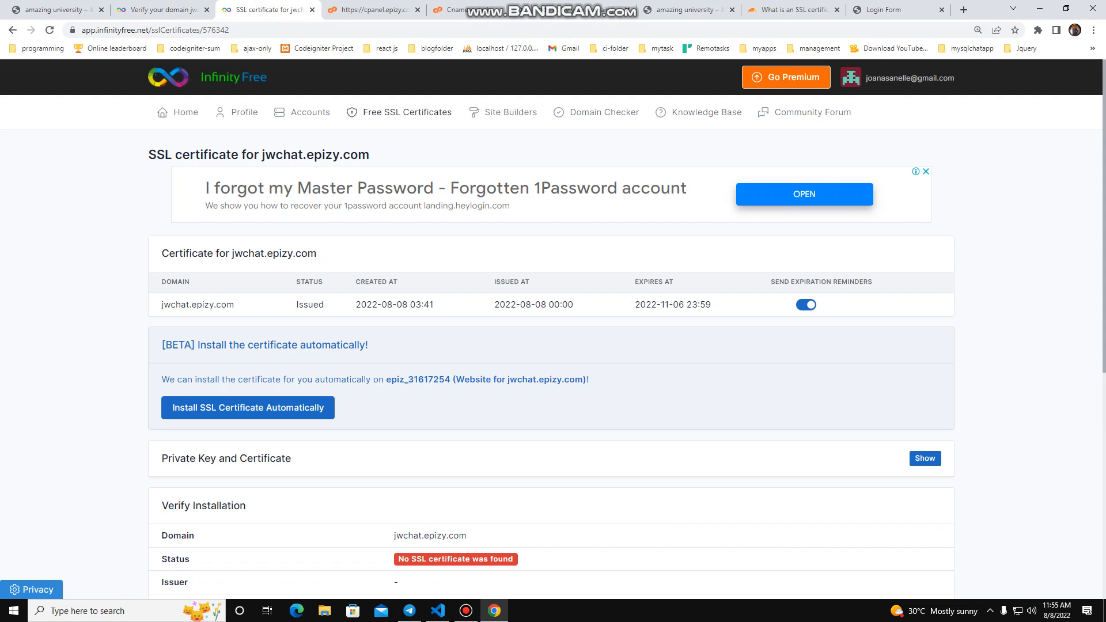
key("F5")
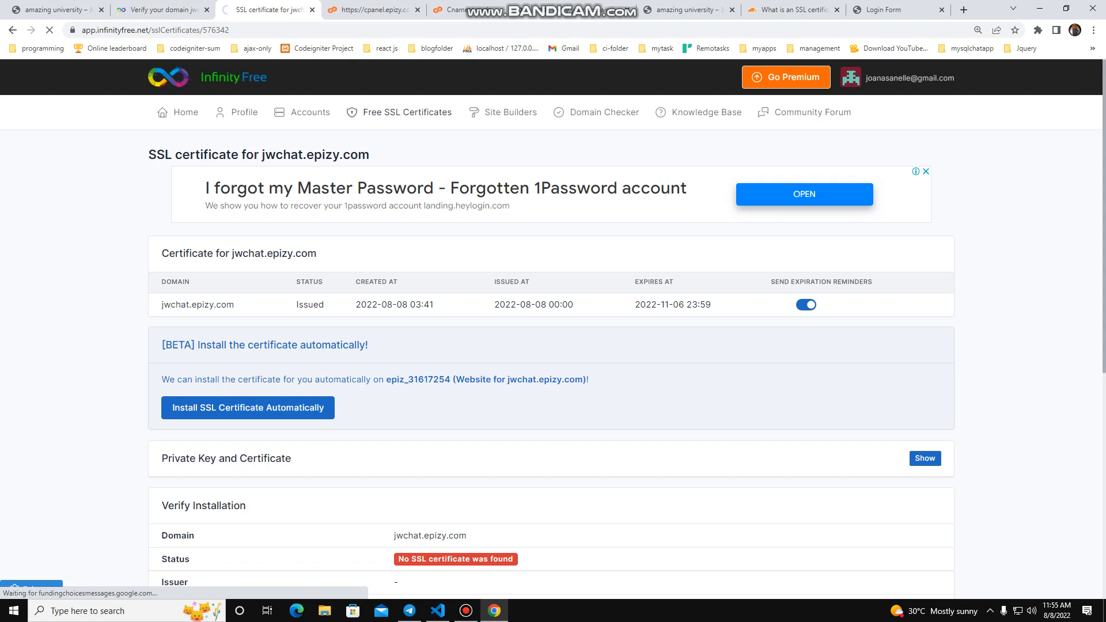
left_click(466, 611)
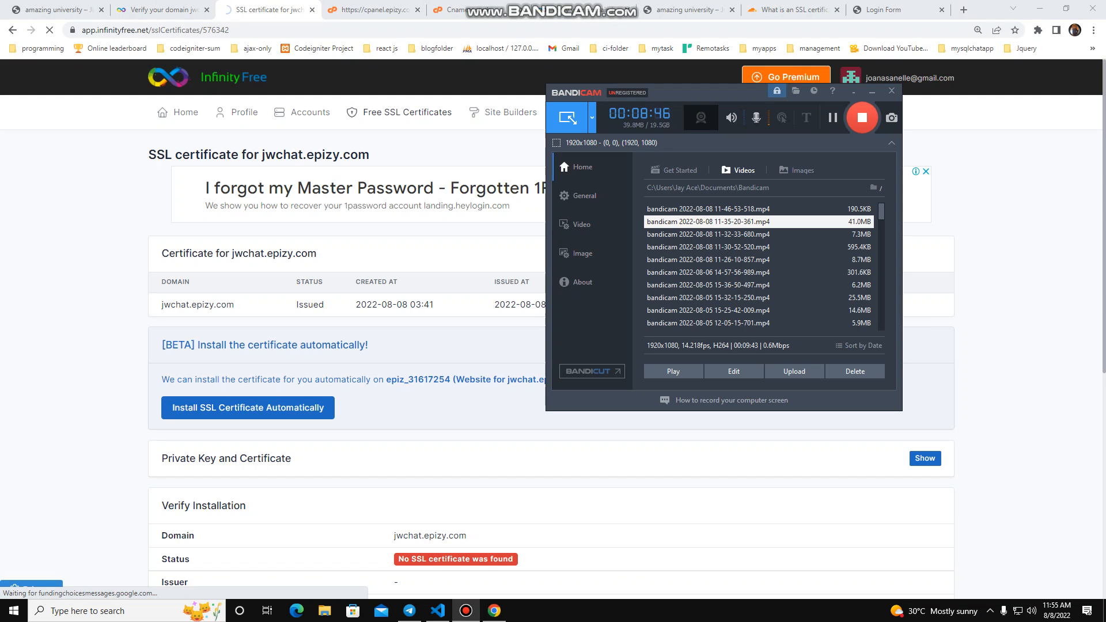
left_click(466, 611)
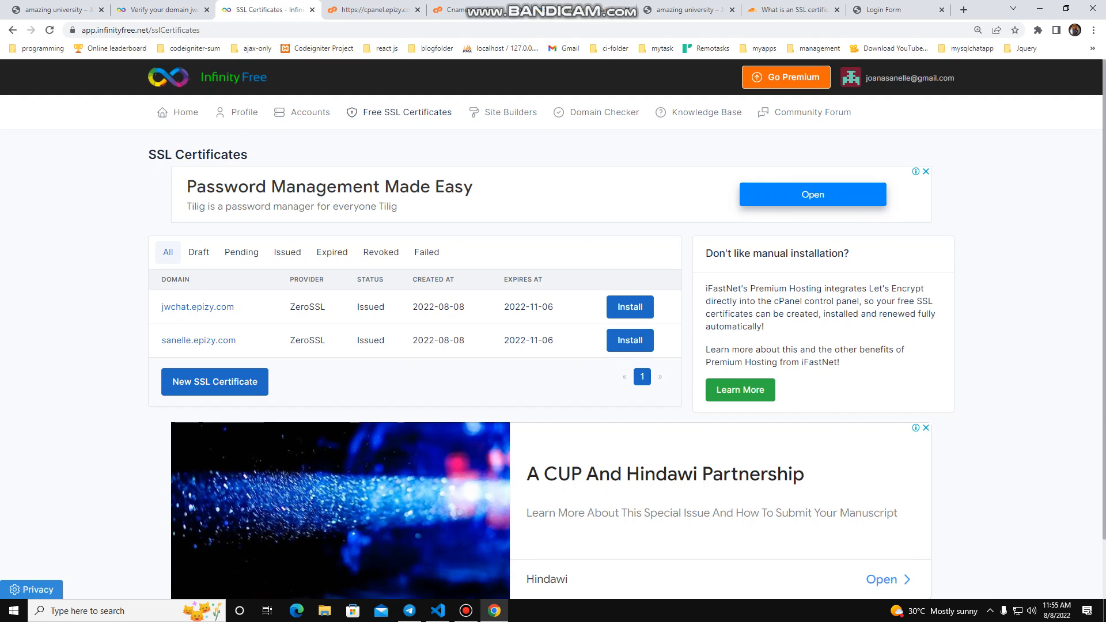
From the SSL certificates list, open the sanelle.epizy.com installation page and examine its installation verification section.
left_click(629, 340)
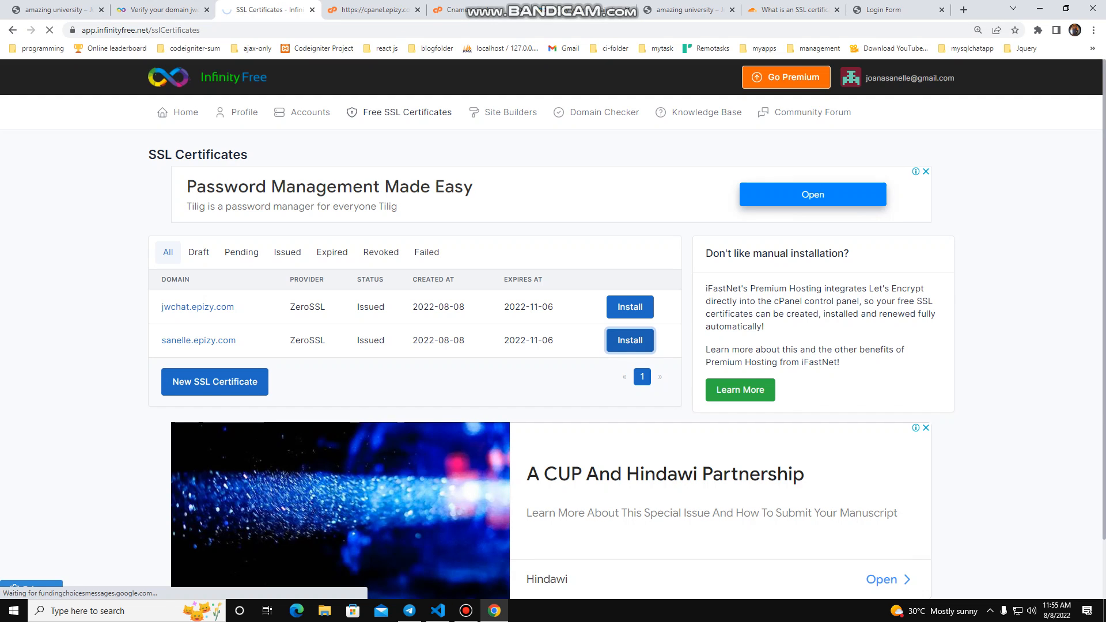
scroll(553, 328, "down", 2)
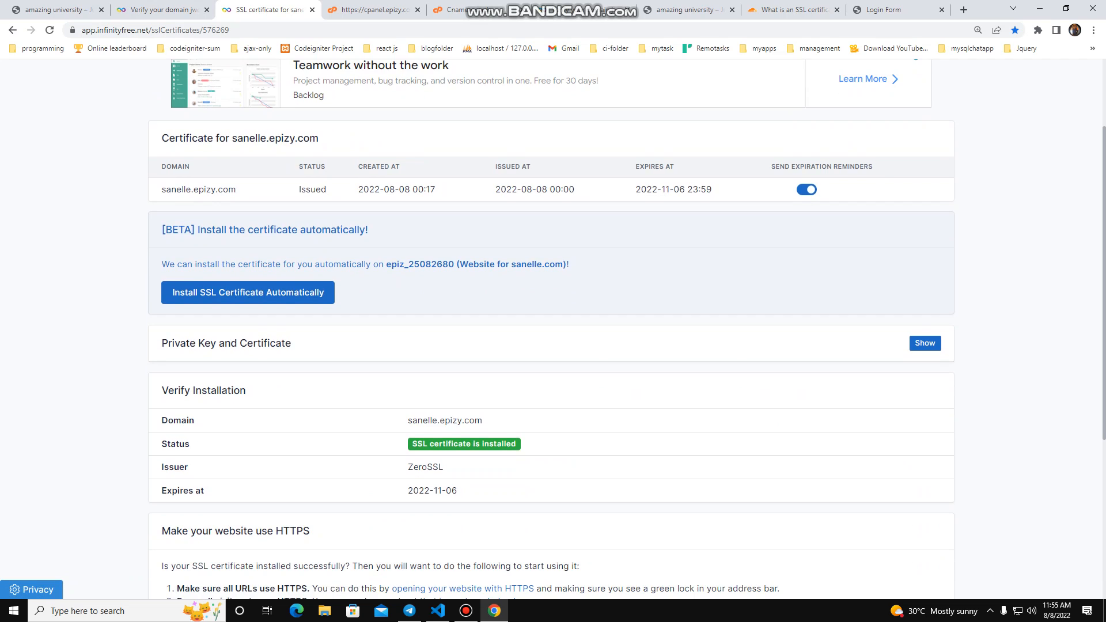
scroll(553, 329, "up", 2)
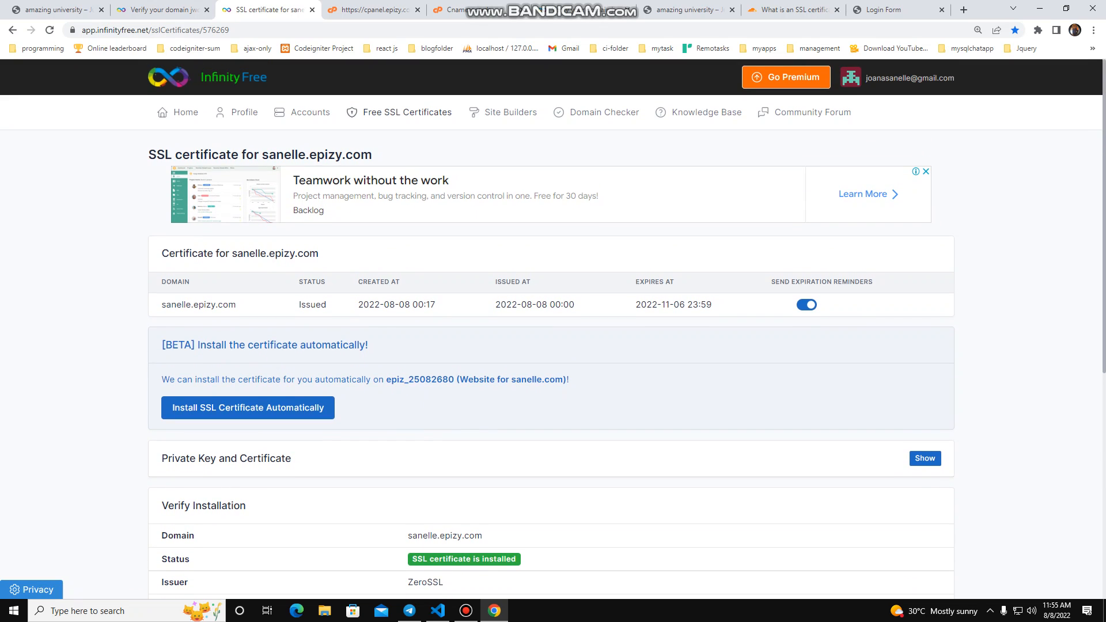
Return to the SSL certificates list, reopen the jwchat.epizy.com certificate and review its whole installation page.
left_click(13, 30)
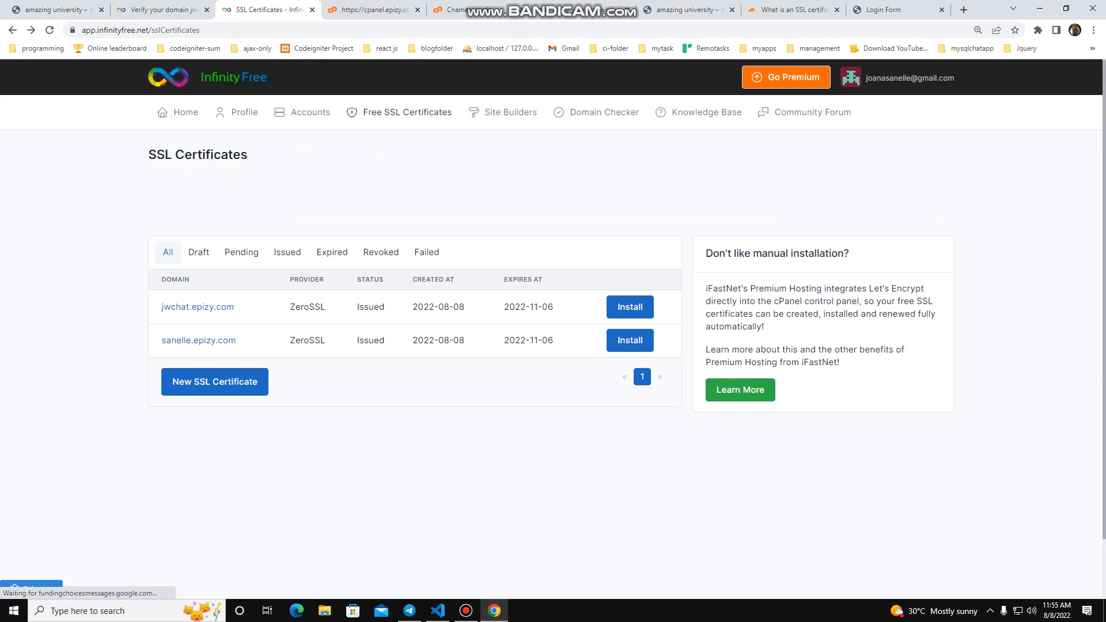
left_click(198, 307)
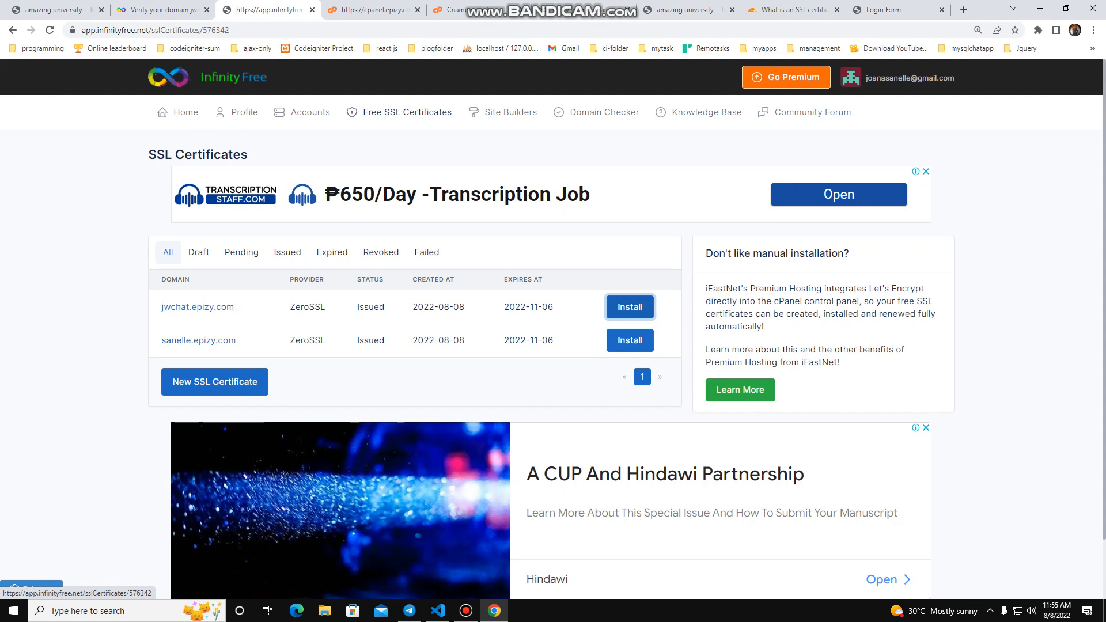
scroll(553, 328, "down", 5)
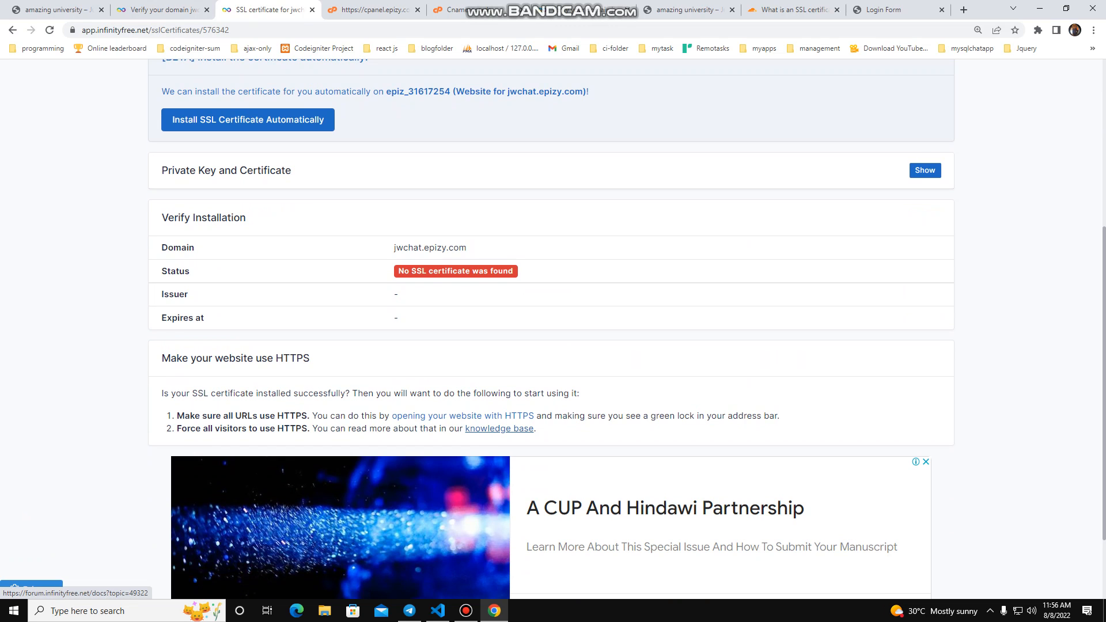
scroll(553, 329, "down", 2)
scroll(553, 328, "up", 7)
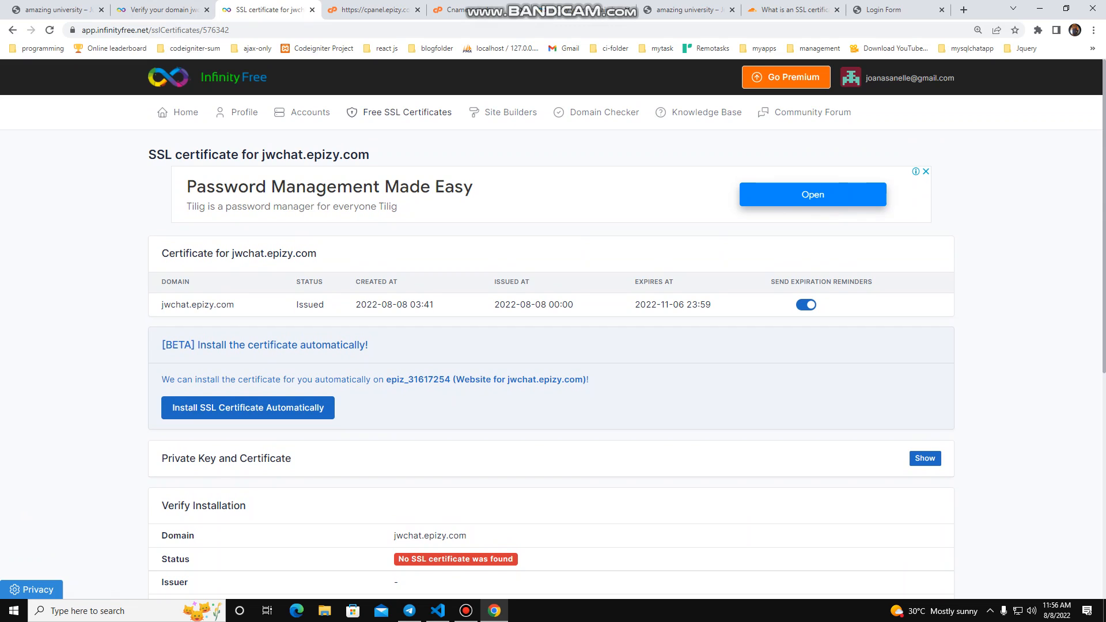
Review the DNS record setup and certificate request status on the jwchat.epizy.com verification page.
left_click(161, 10)
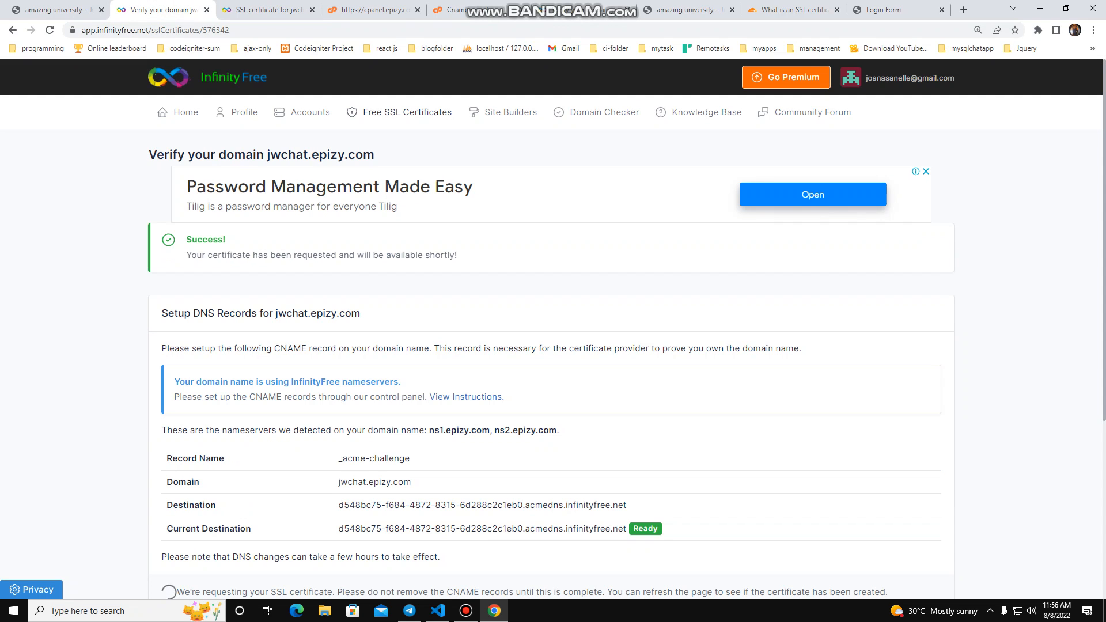
scroll(553, 329, "down", 2)
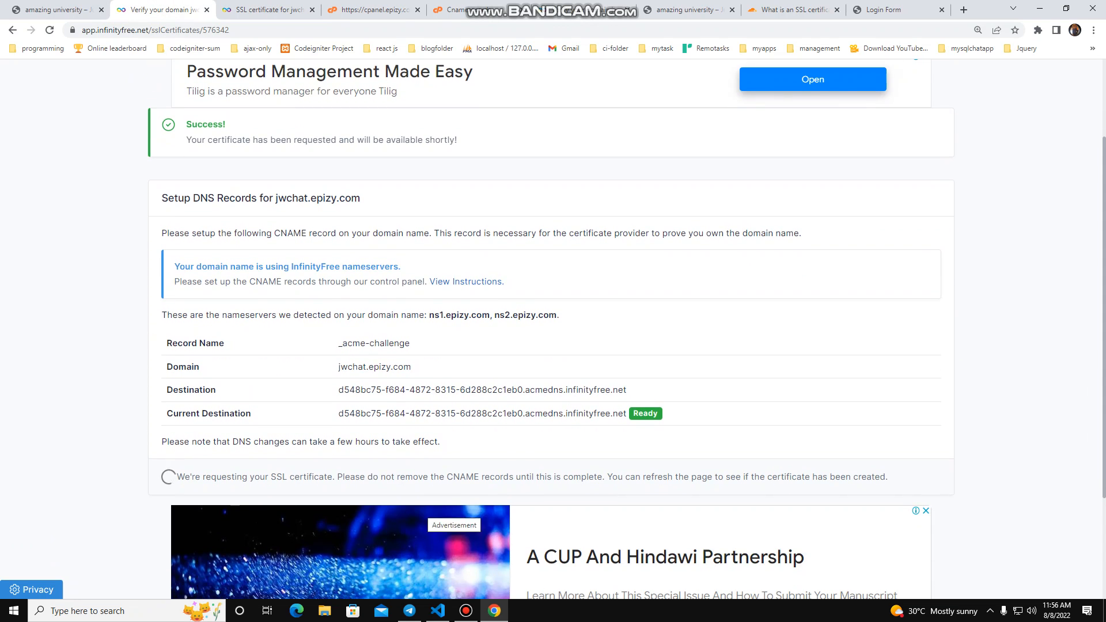
scroll(551, 328, "up", 2)
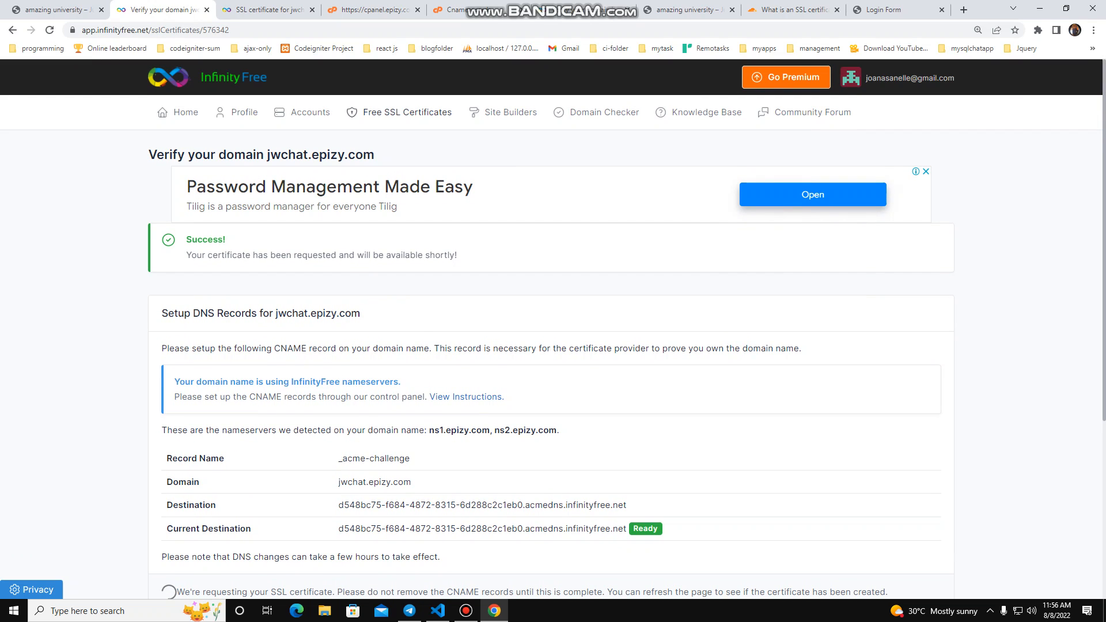
left_click(466, 610)
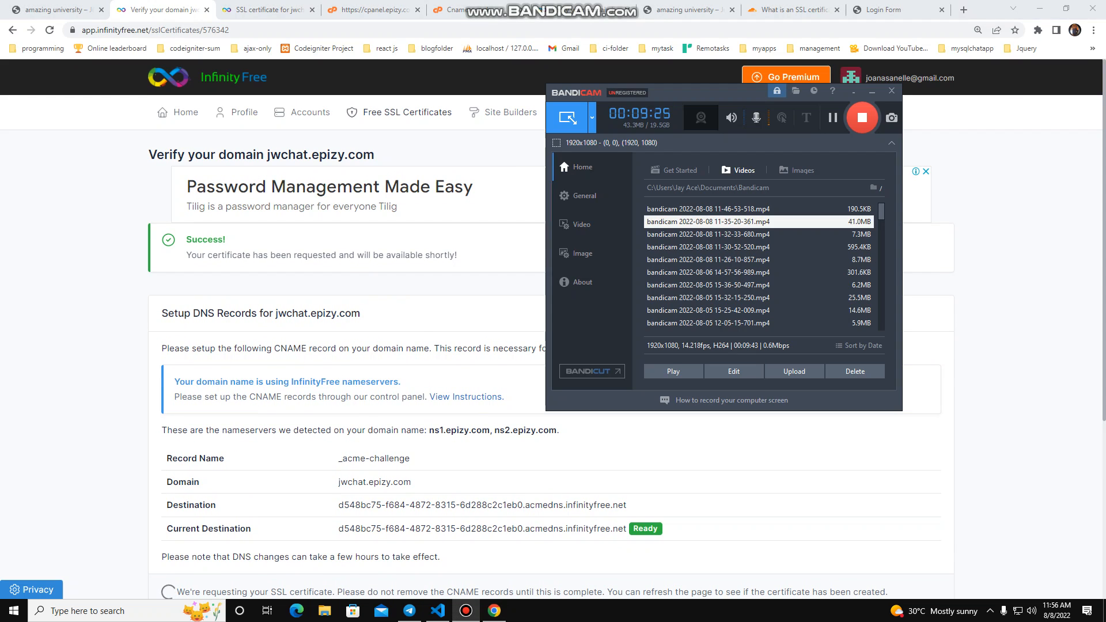
left_click(872, 91)
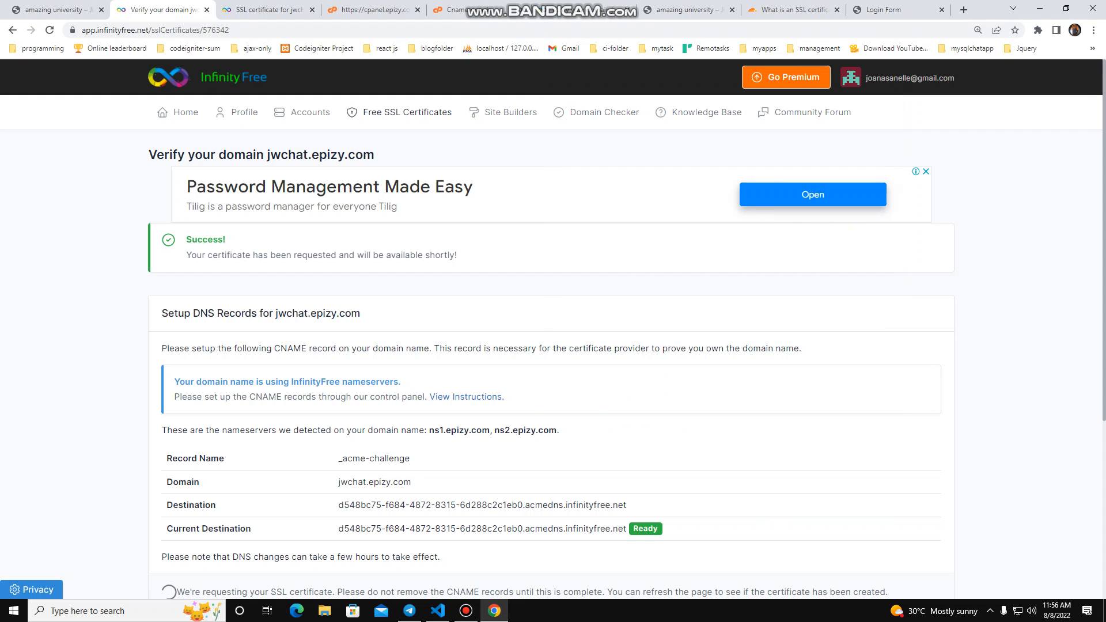
Go back to the jwchat.epizy.com certificate page and check its installation status and HTTPS instructions.
left_click(279, 10)
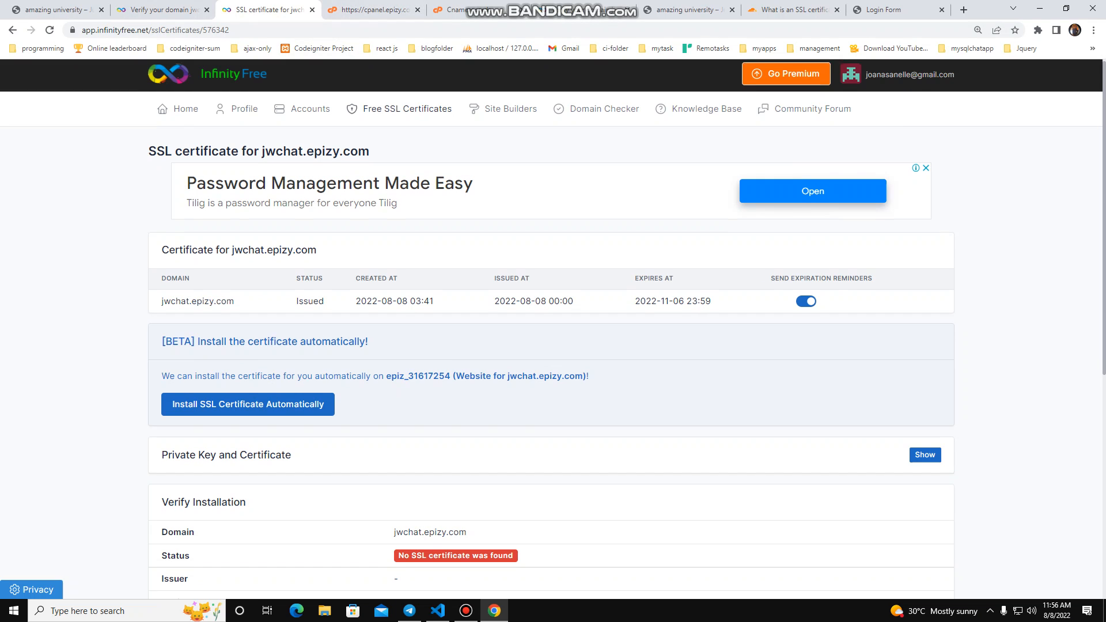
scroll(553, 346, "down", 1)
scroll(553, 328, "down", 3)
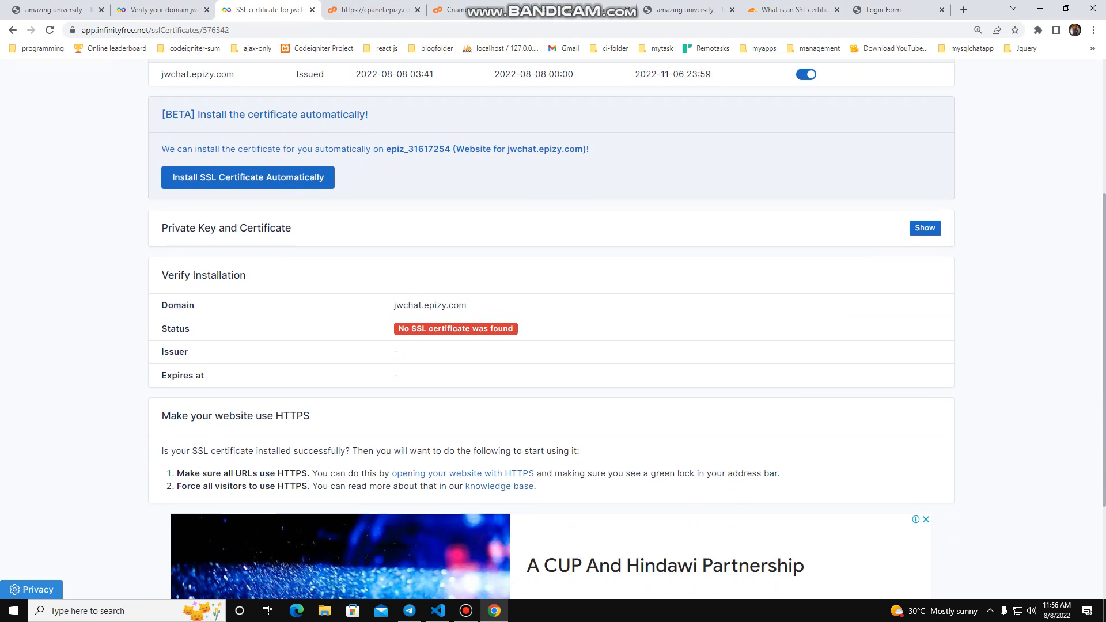
scroll(553, 328, "up", 4)
left_click(394, 10)
left_click(268, 9)
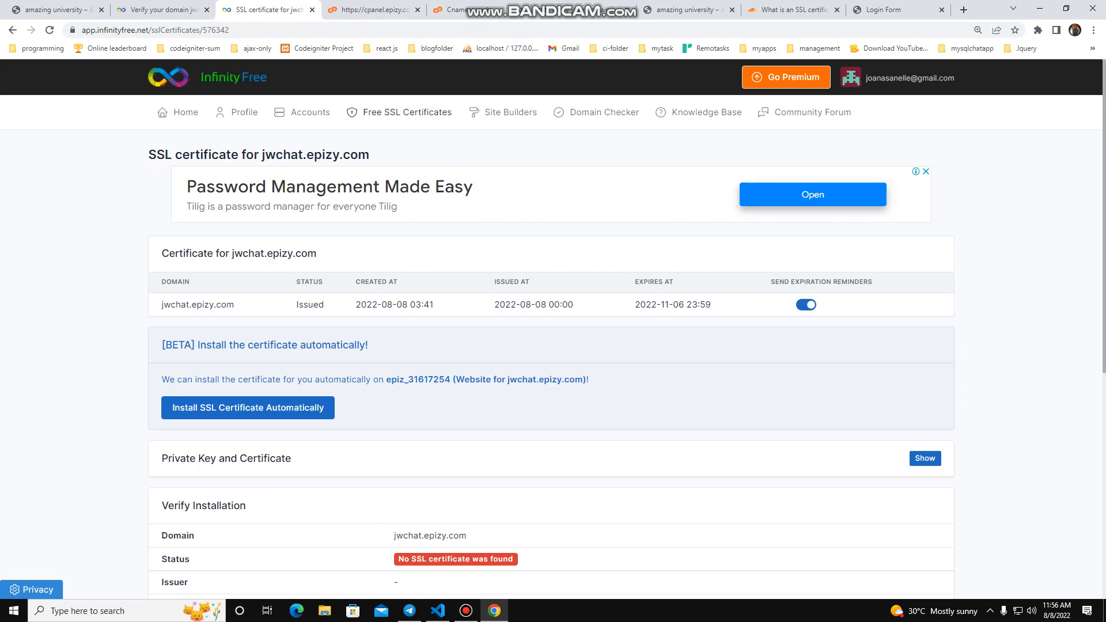
Return to the SSL certificates list and open the sanelle.epizy.com certificate to review its installation page from start to end.
left_click(13, 30)
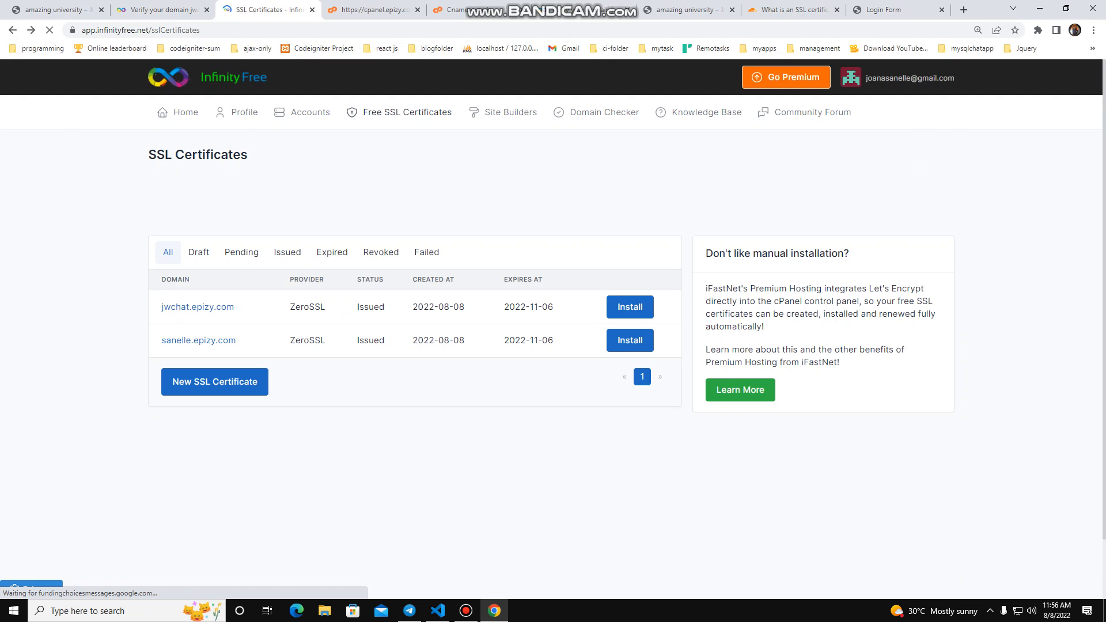
left_click(630, 340)
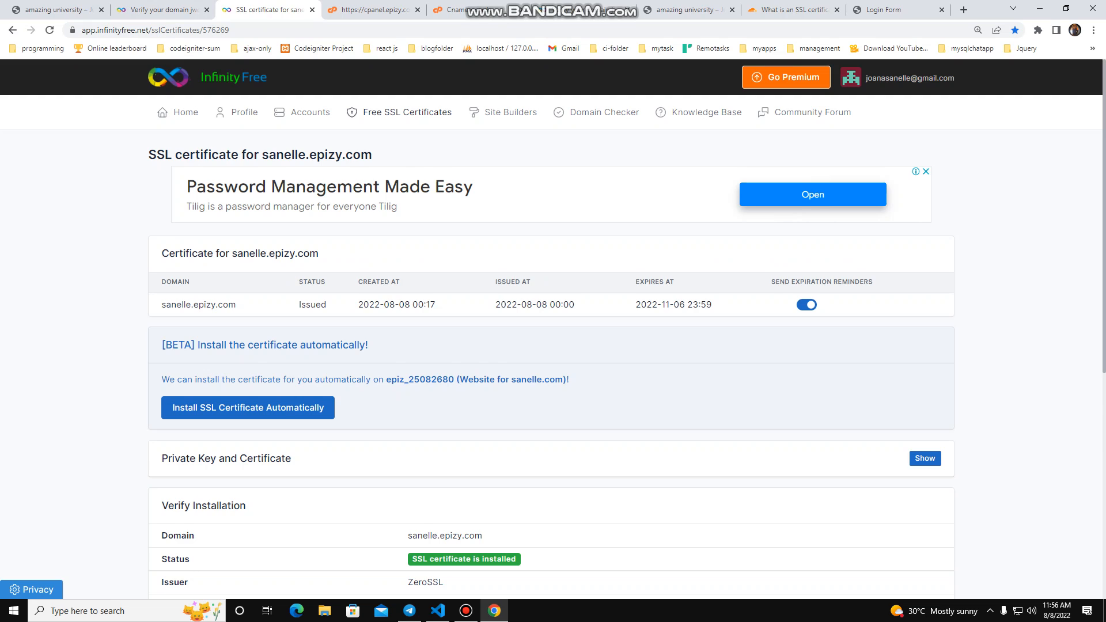
scroll(554, 328, "down", 1)
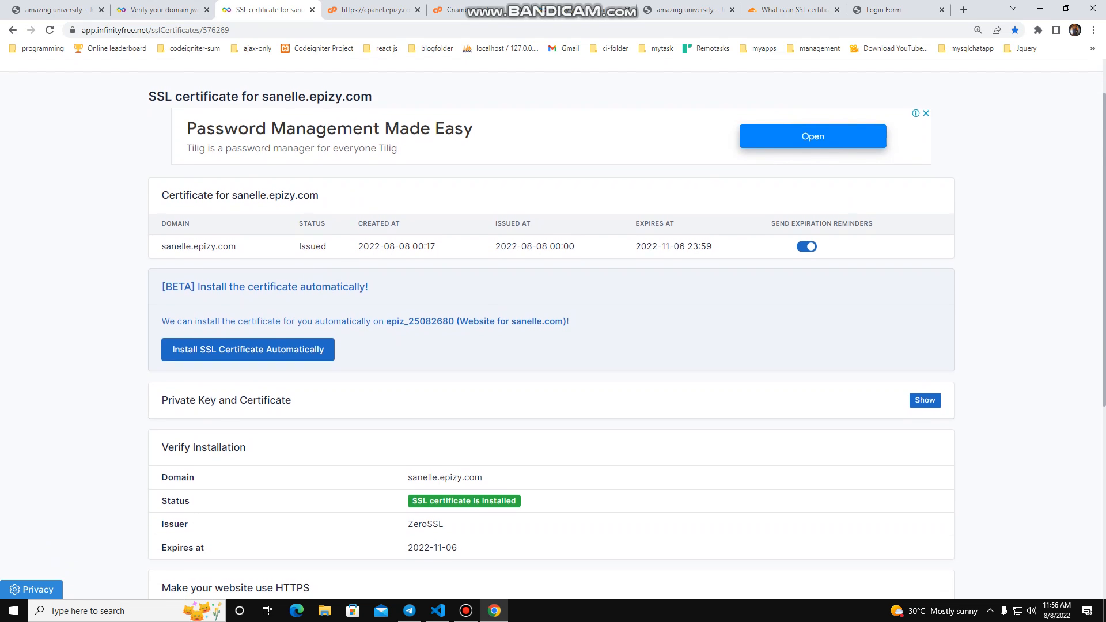
scroll(553, 328, "down", 2)
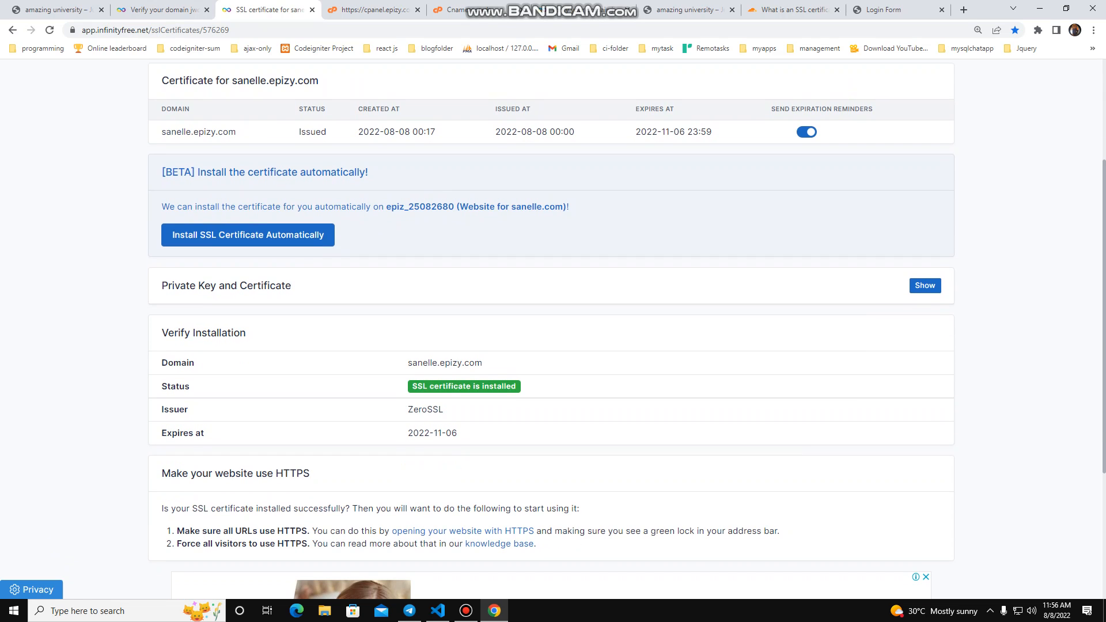
scroll(553, 328, "down", 3)
scroll(553, 328, "up", 6)
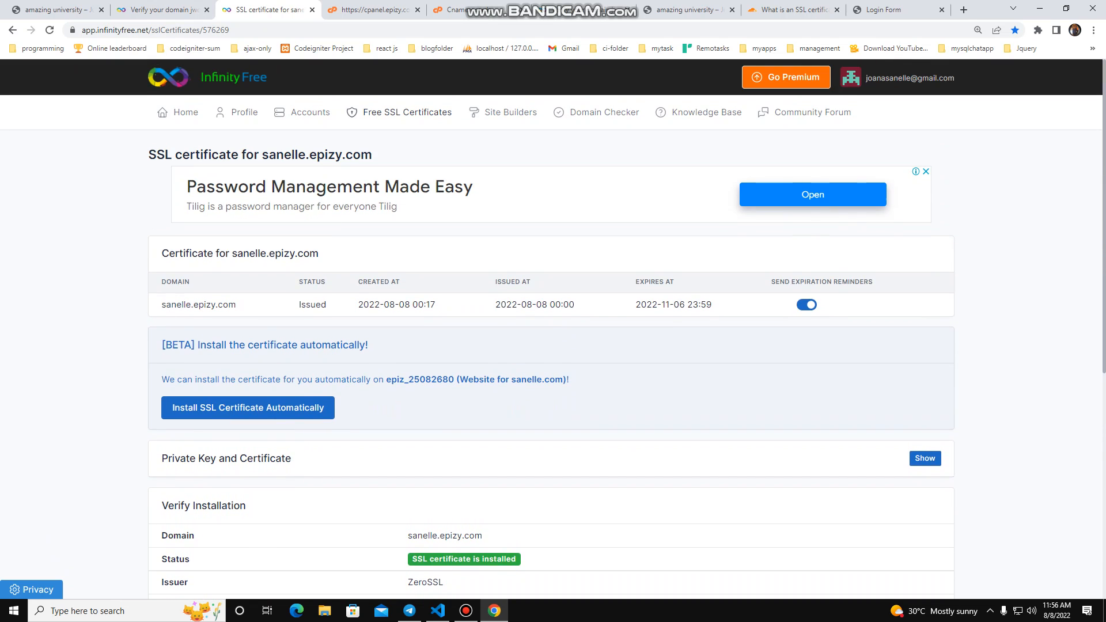
Compare the jwchat.epizy.com verification page with the installation page of the sanelle.epizy.com certificate.
left_click(164, 10)
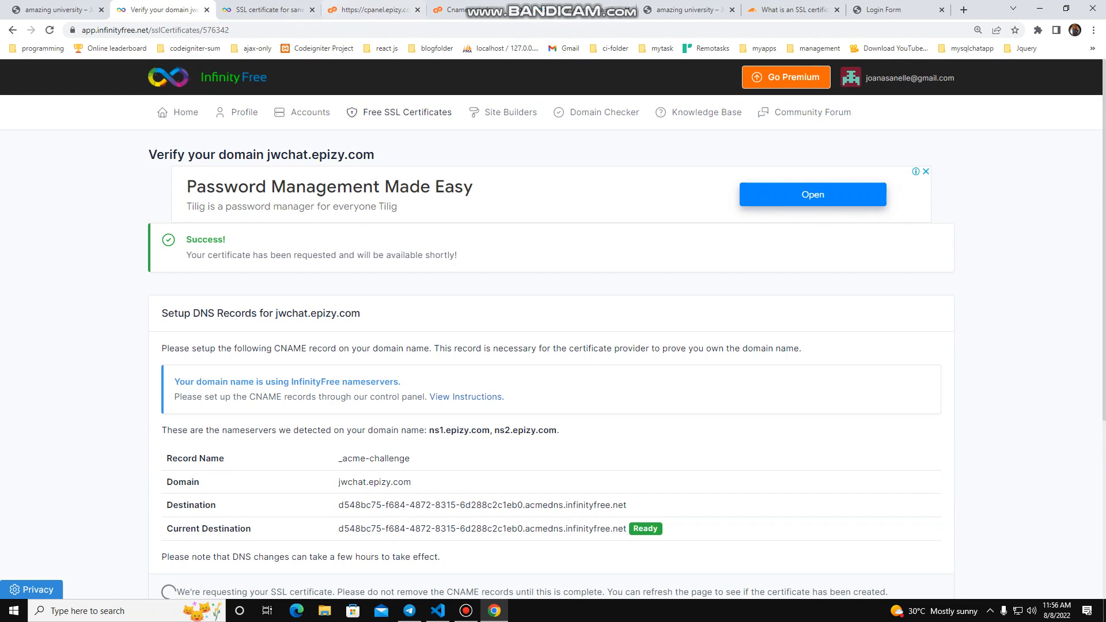
left_click(269, 10)
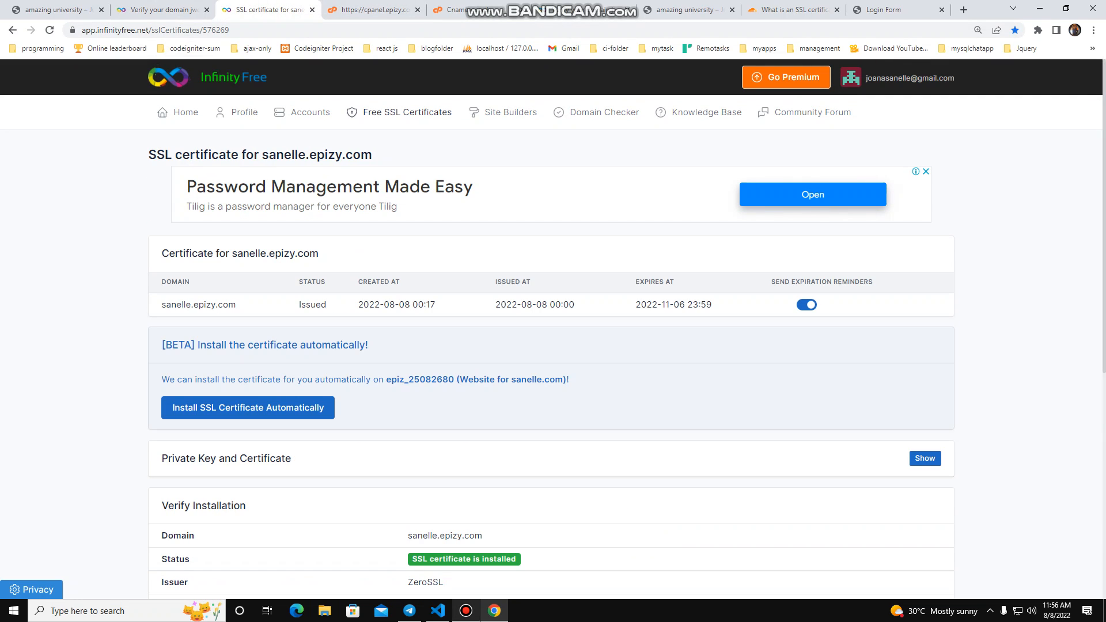
left_click(466, 611)
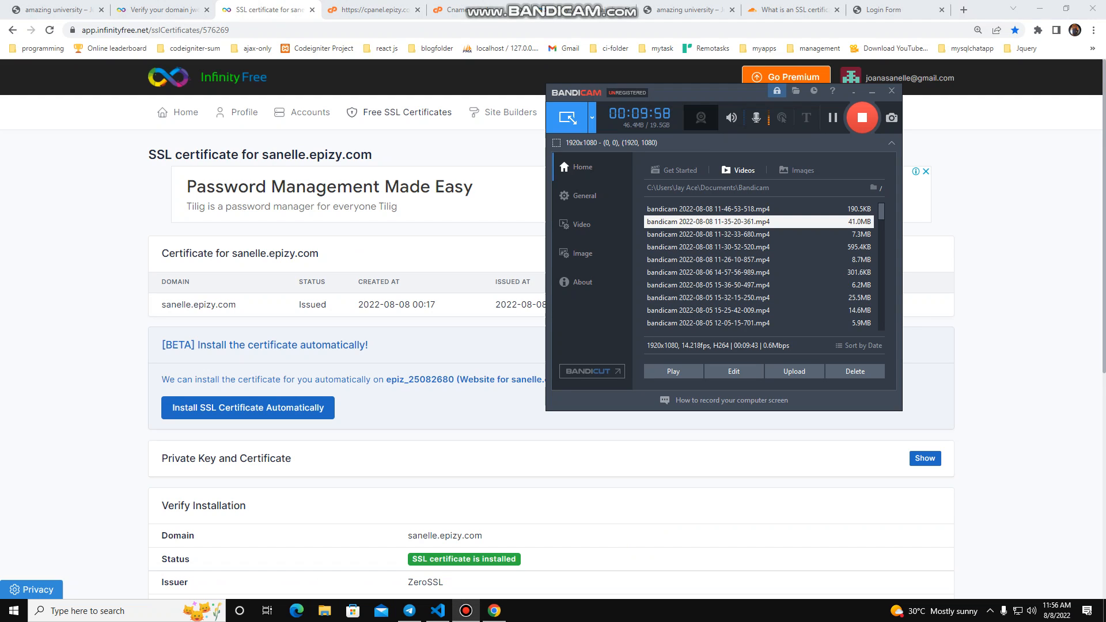